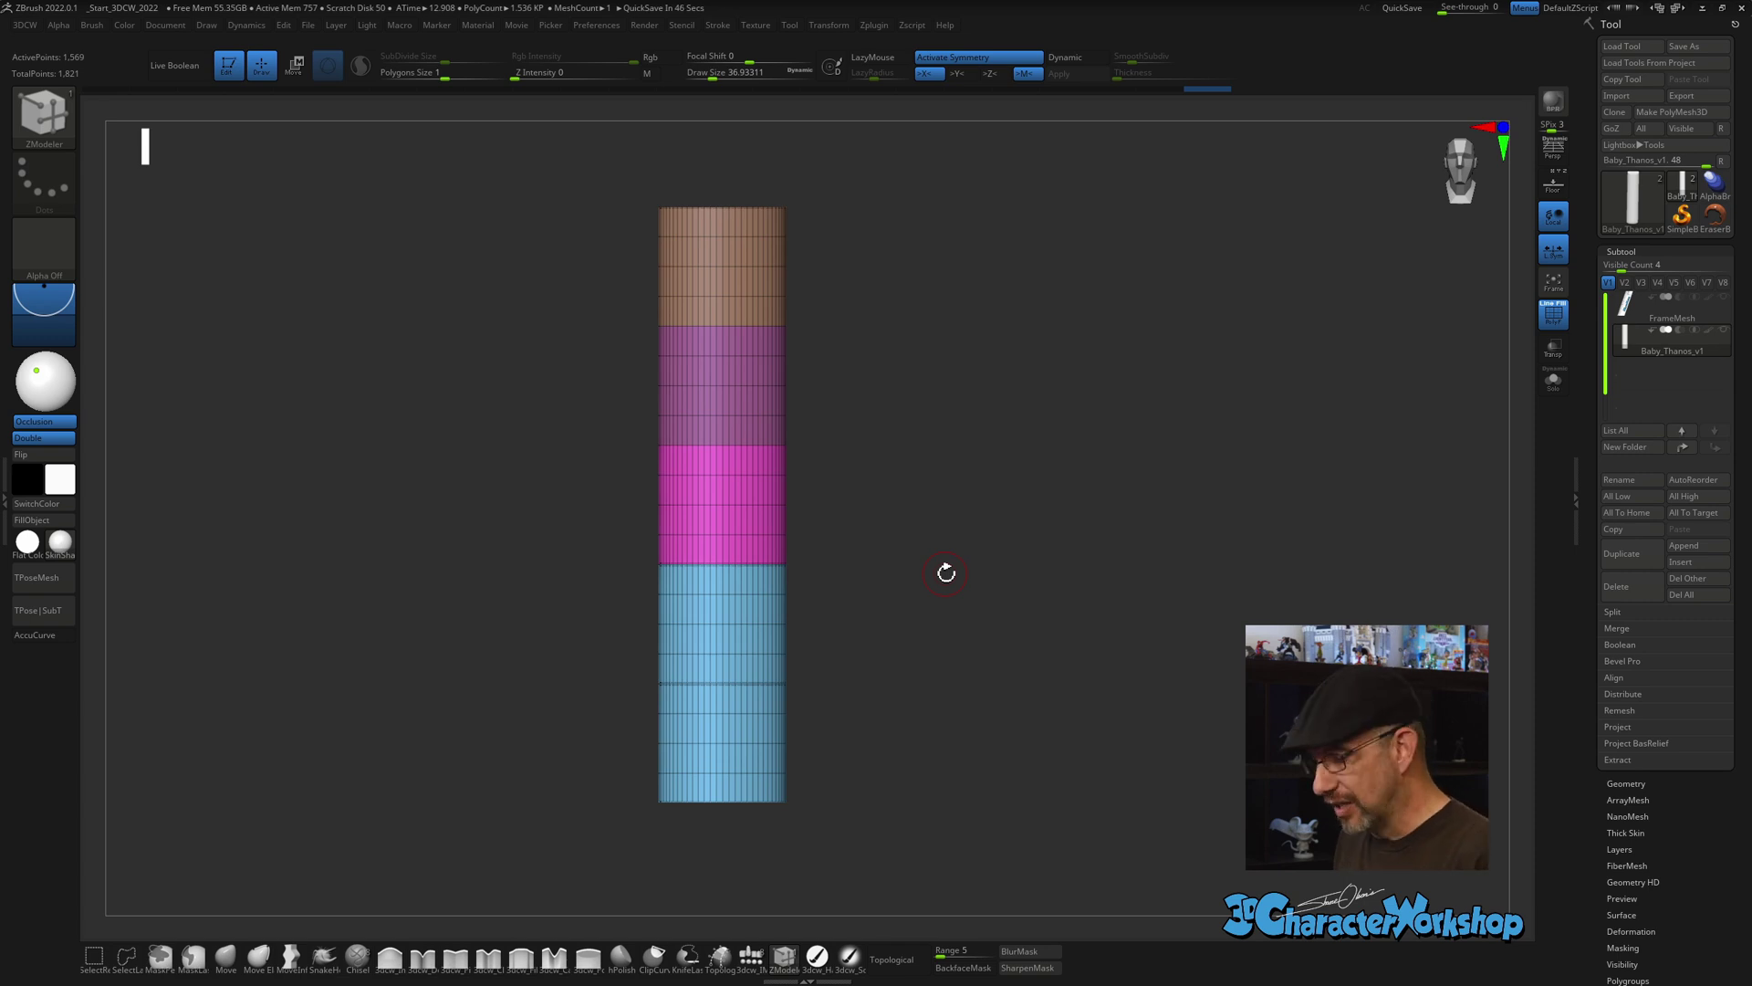
Select the CurveMultiTube brush for drawing tubes on the cylinder.
key(s)
drag(947, 572, 1024, 423)
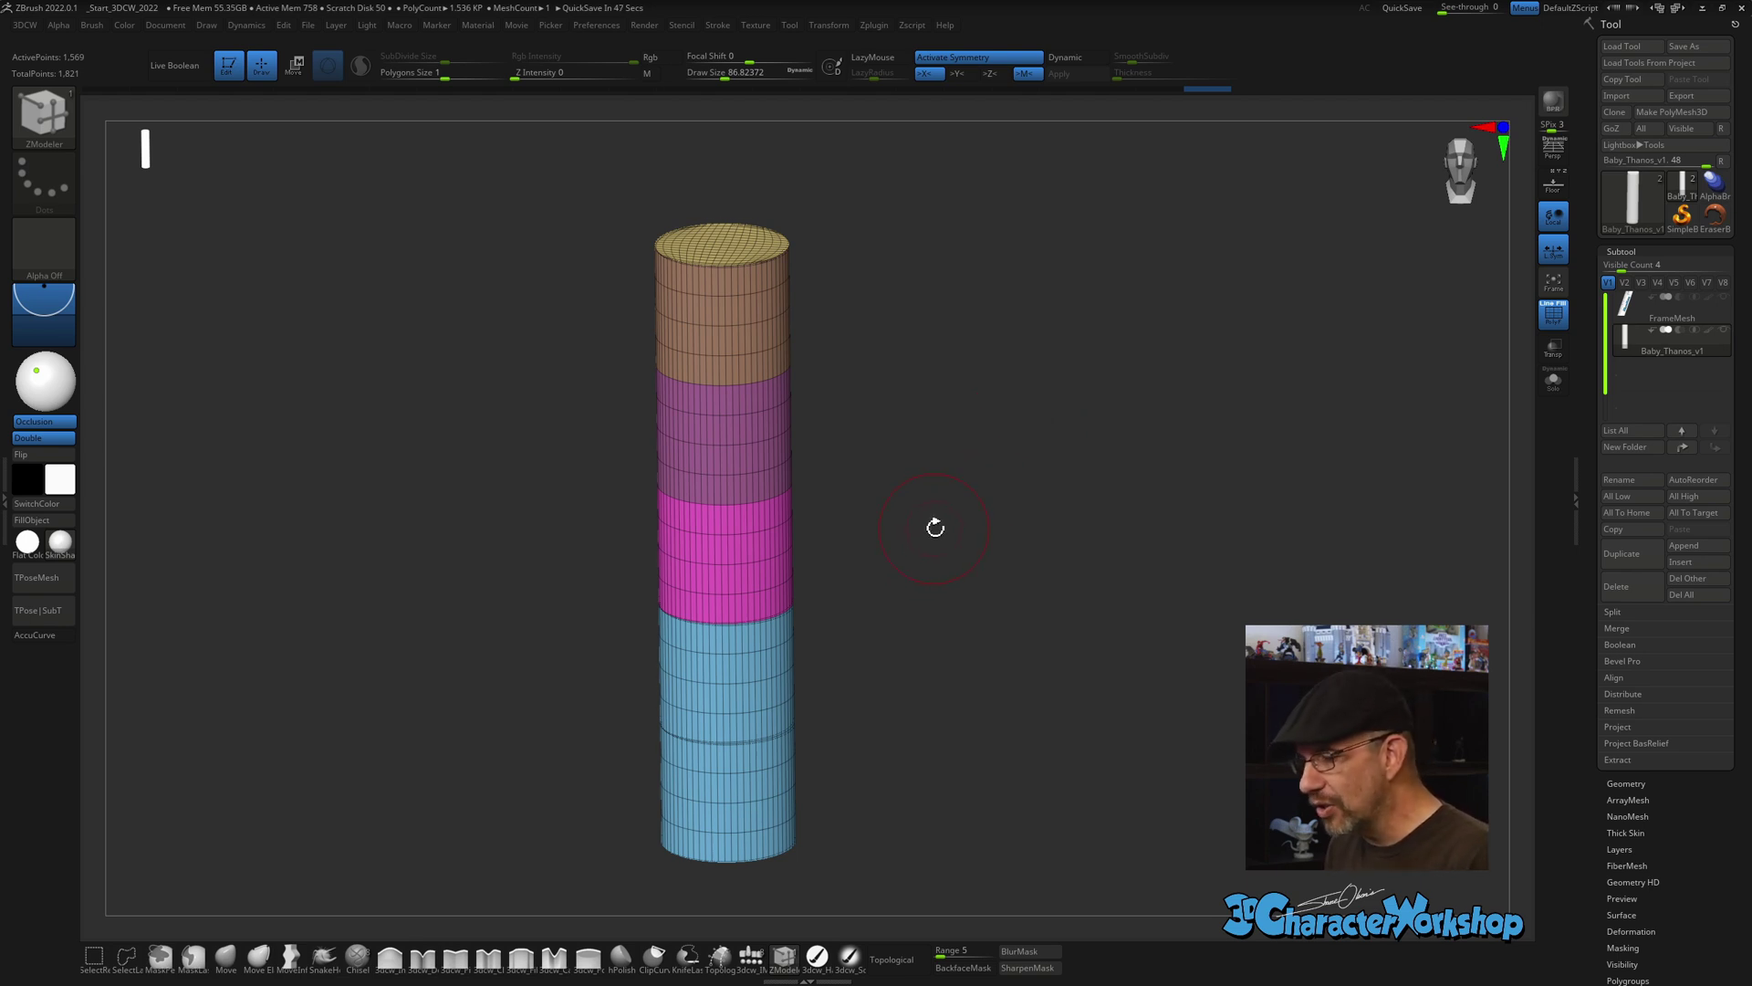
alt+drag(935, 521, 942, 514)
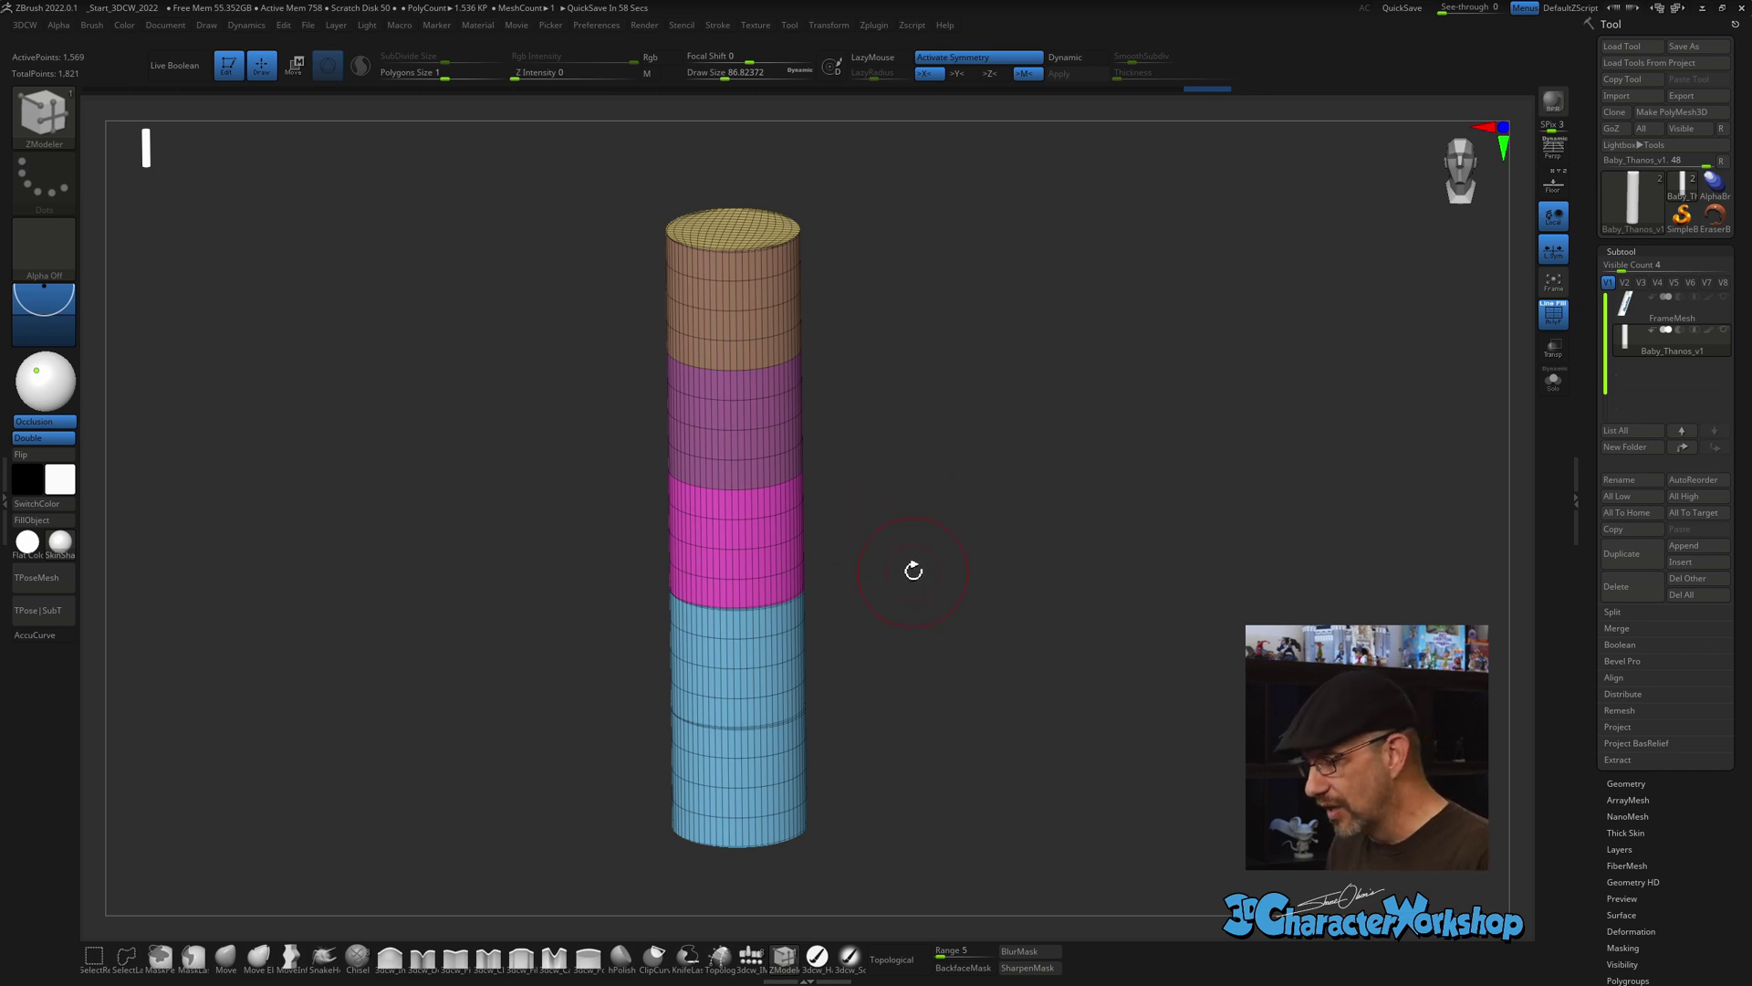
key(b)
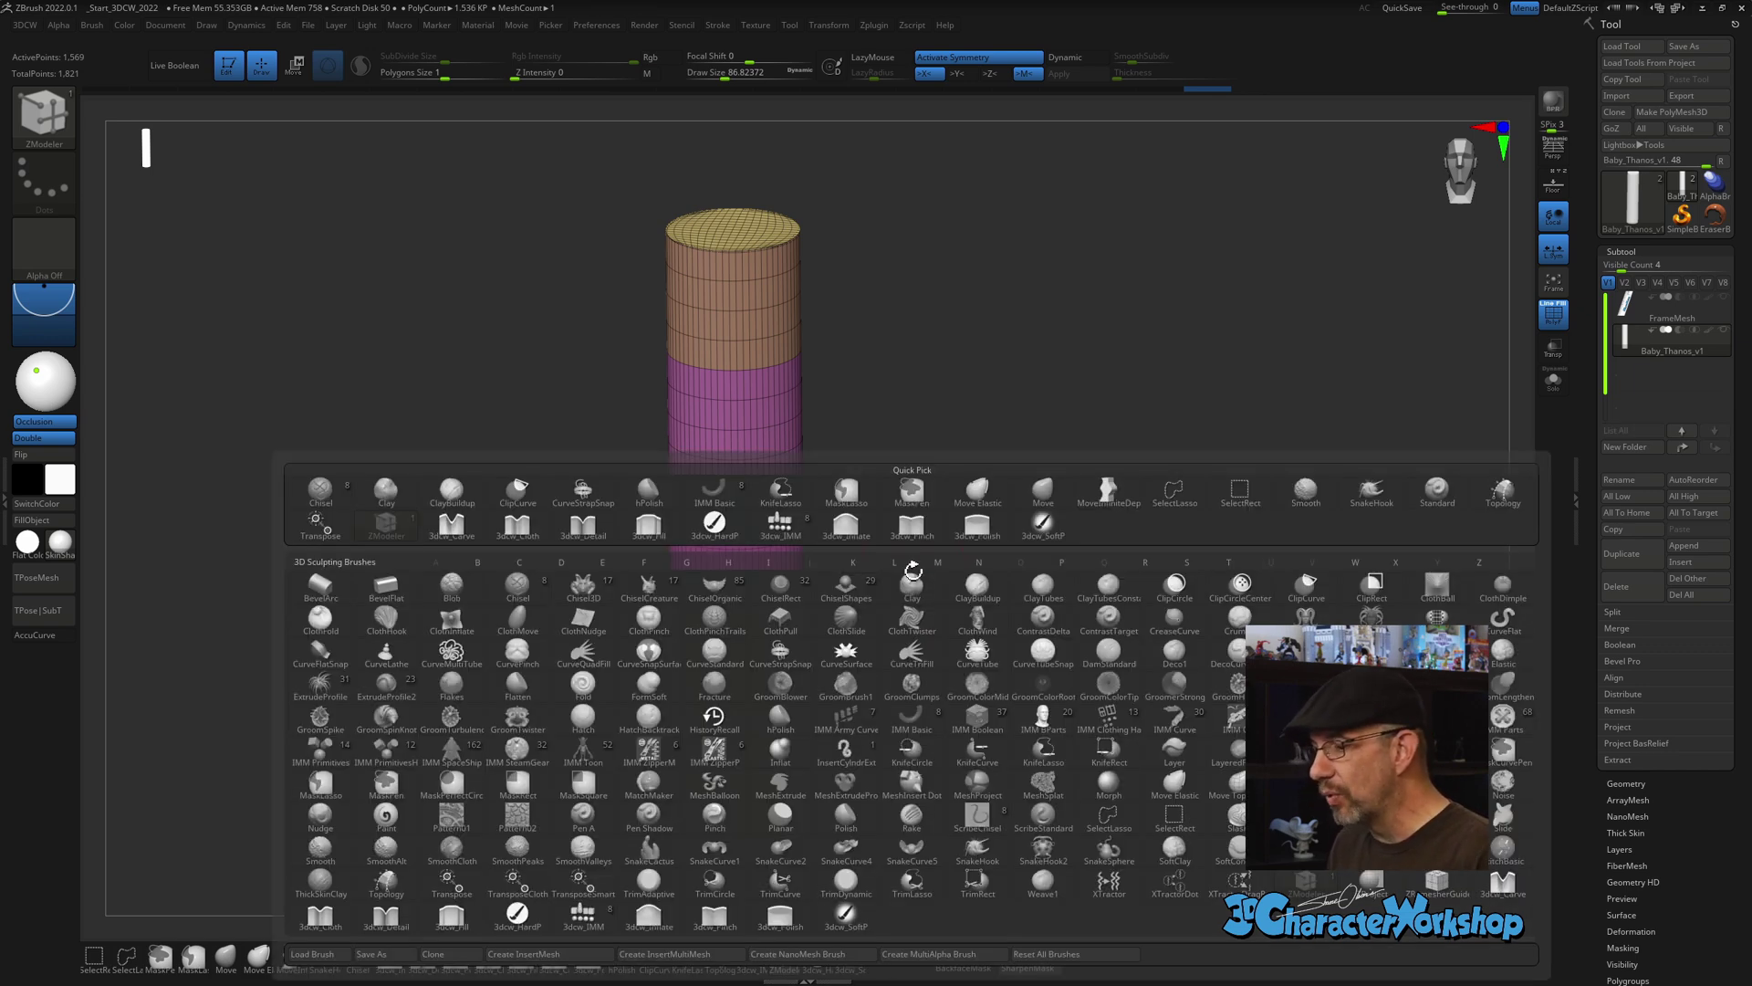
key(c)
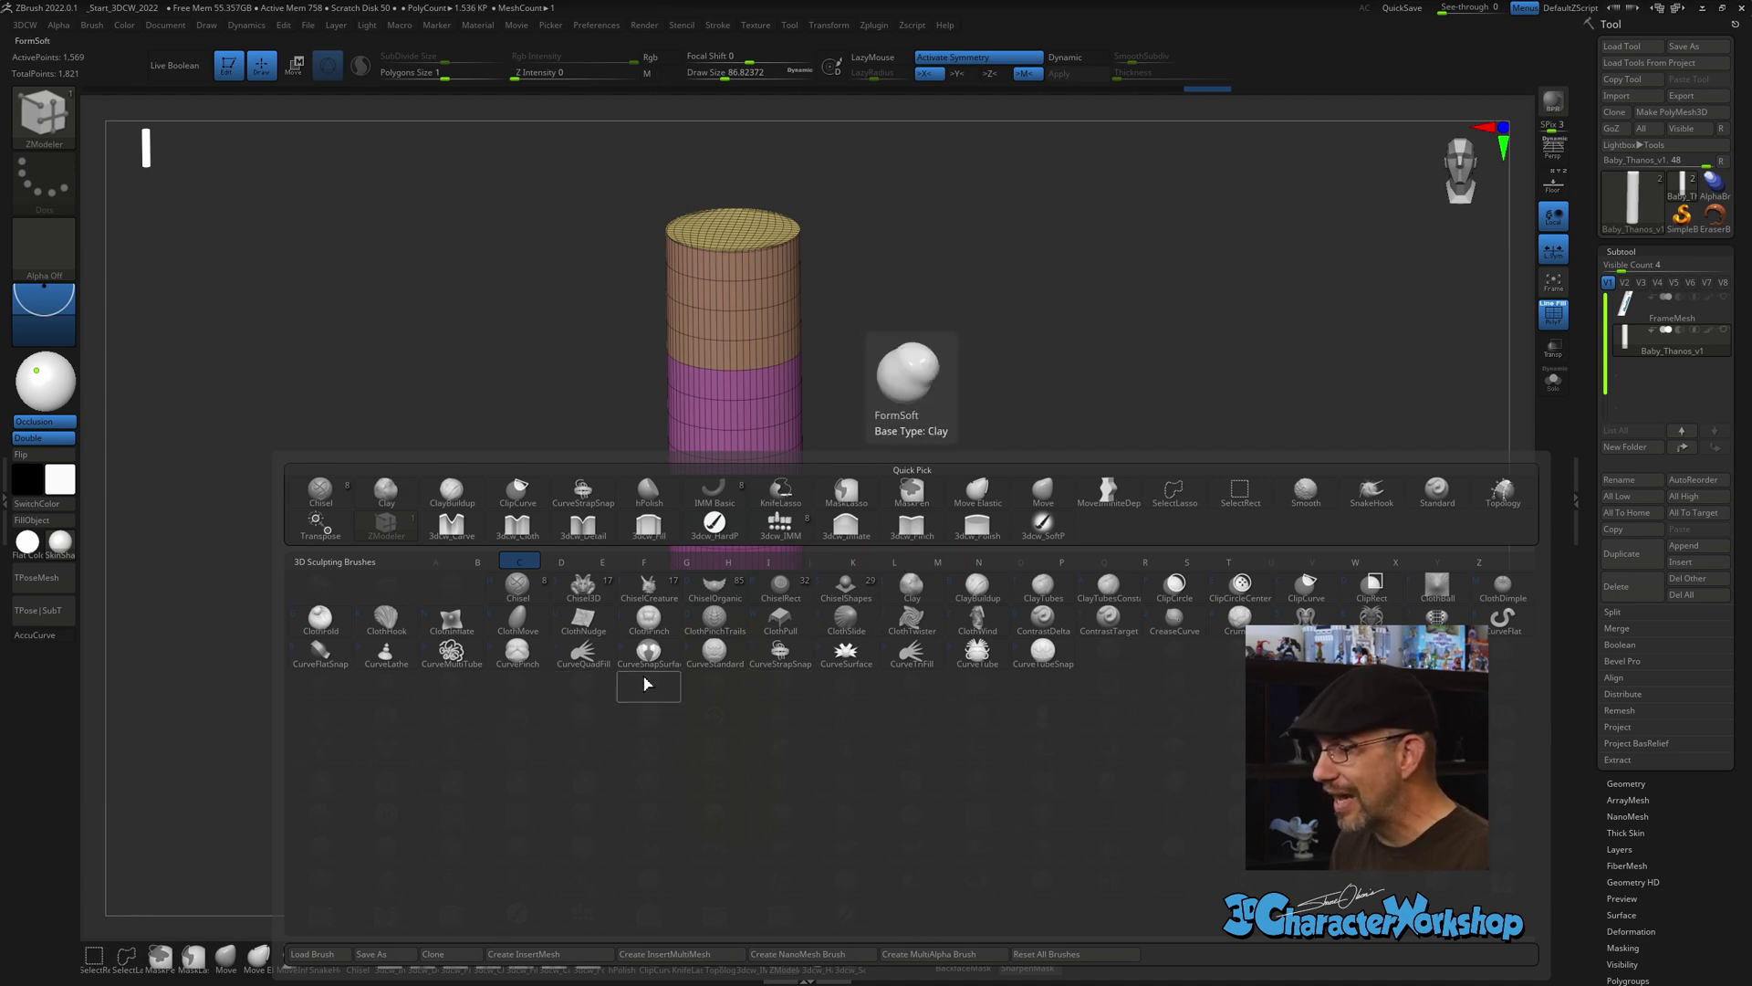
click(451, 652)
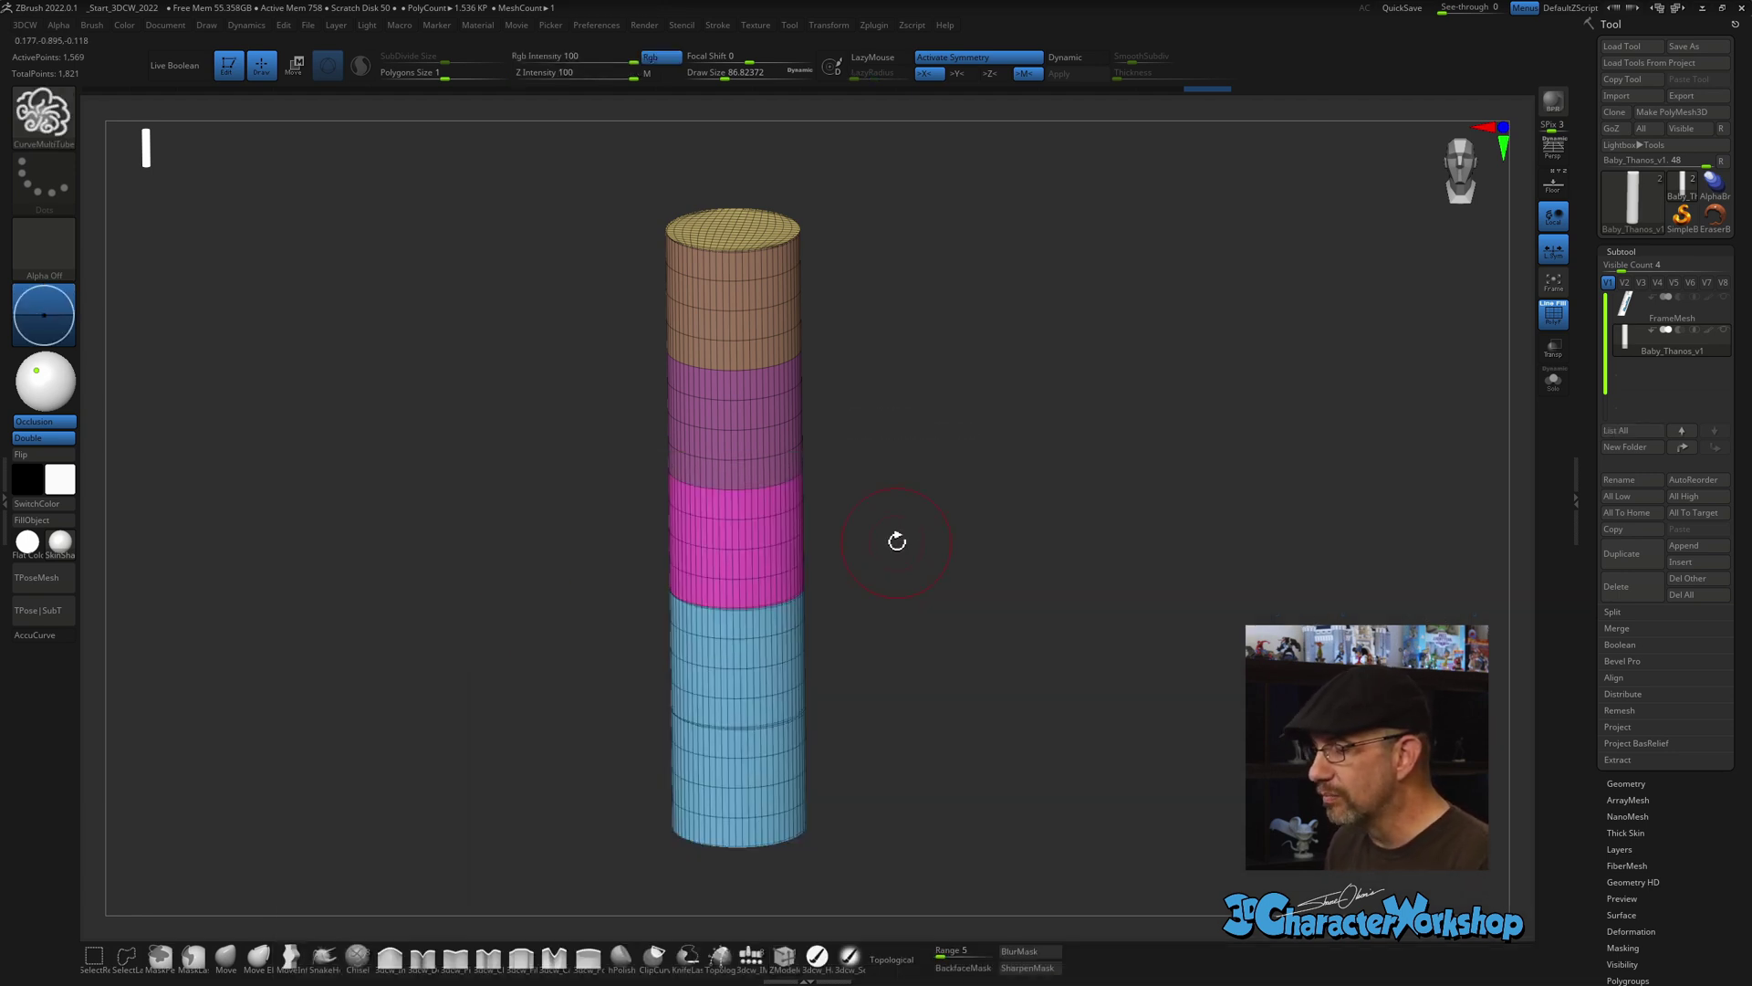
Try drawing a freehand mirrored tube from the cylinder out into empty space, and undo it.
mouse_move(753, 394)
mouse_down()
mouse_move(786, 723)
mouse_move(1159, 441)
mouse_move(963, 394)
mouse_move(934, 414)
mouse_move(1048, 270)
mouse_move(867, 382)
mouse_up()
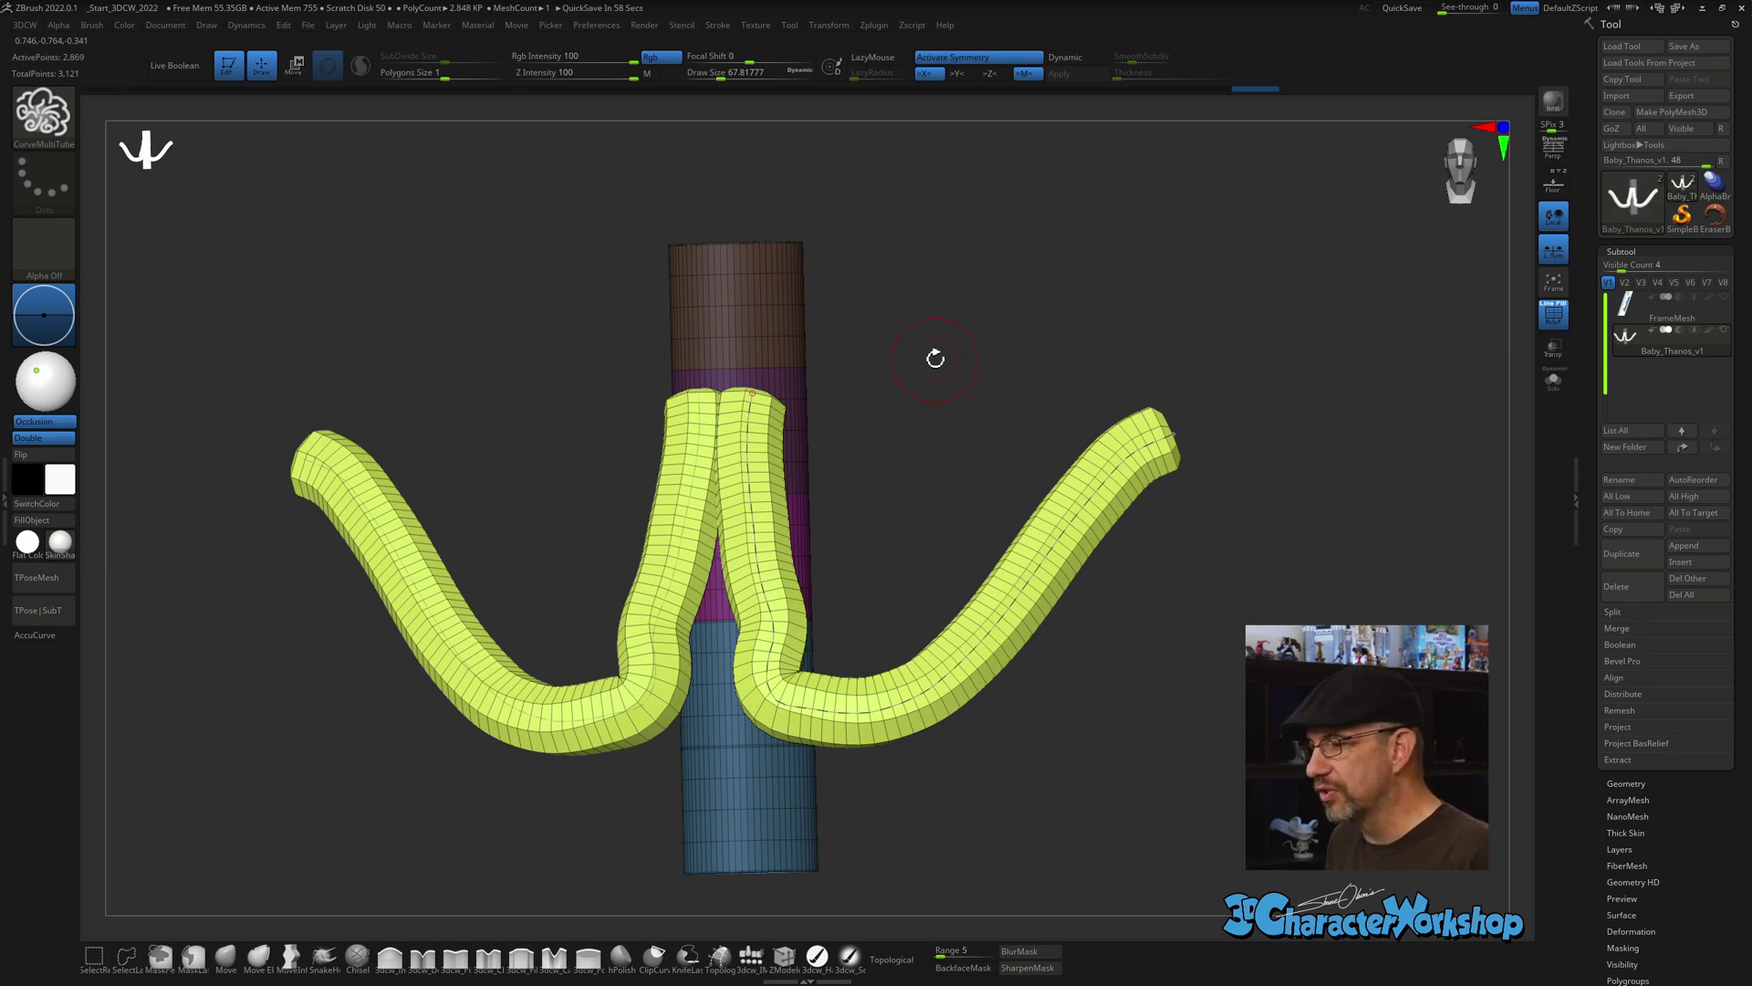
key(ctrl+z)
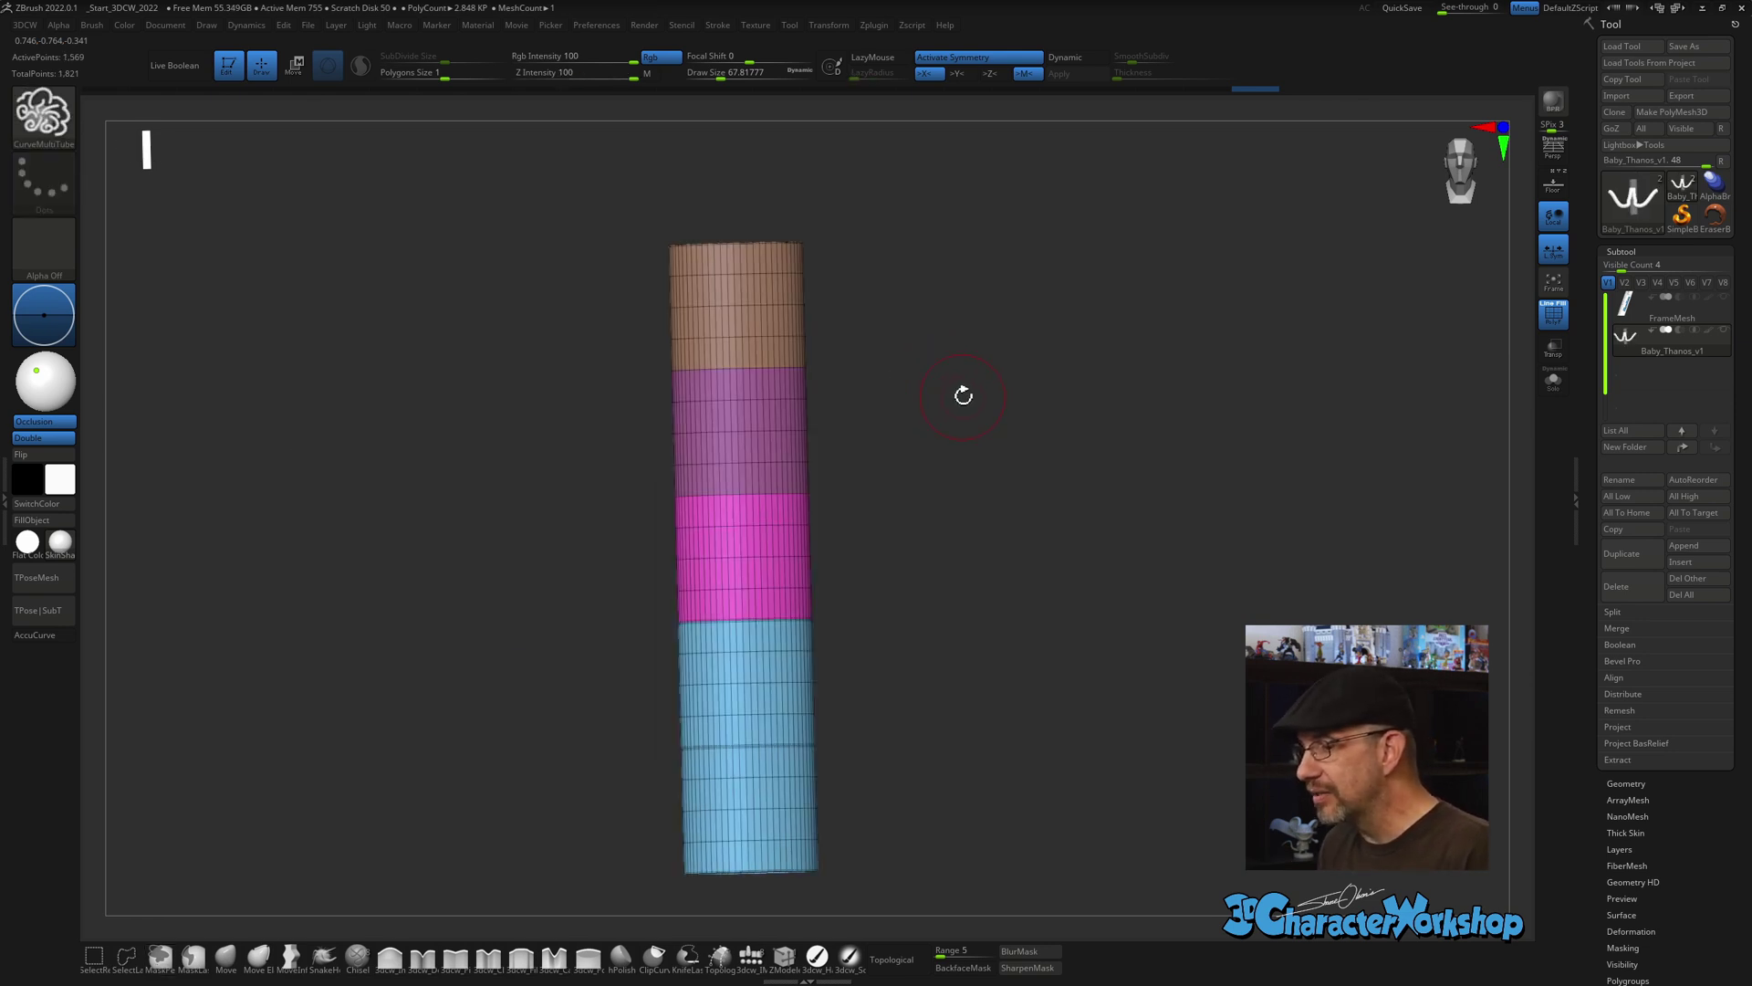
Reduce the brush draw size to about 23 and turn off symmetry.
key(s)
drag(863, 747, 854, 746)
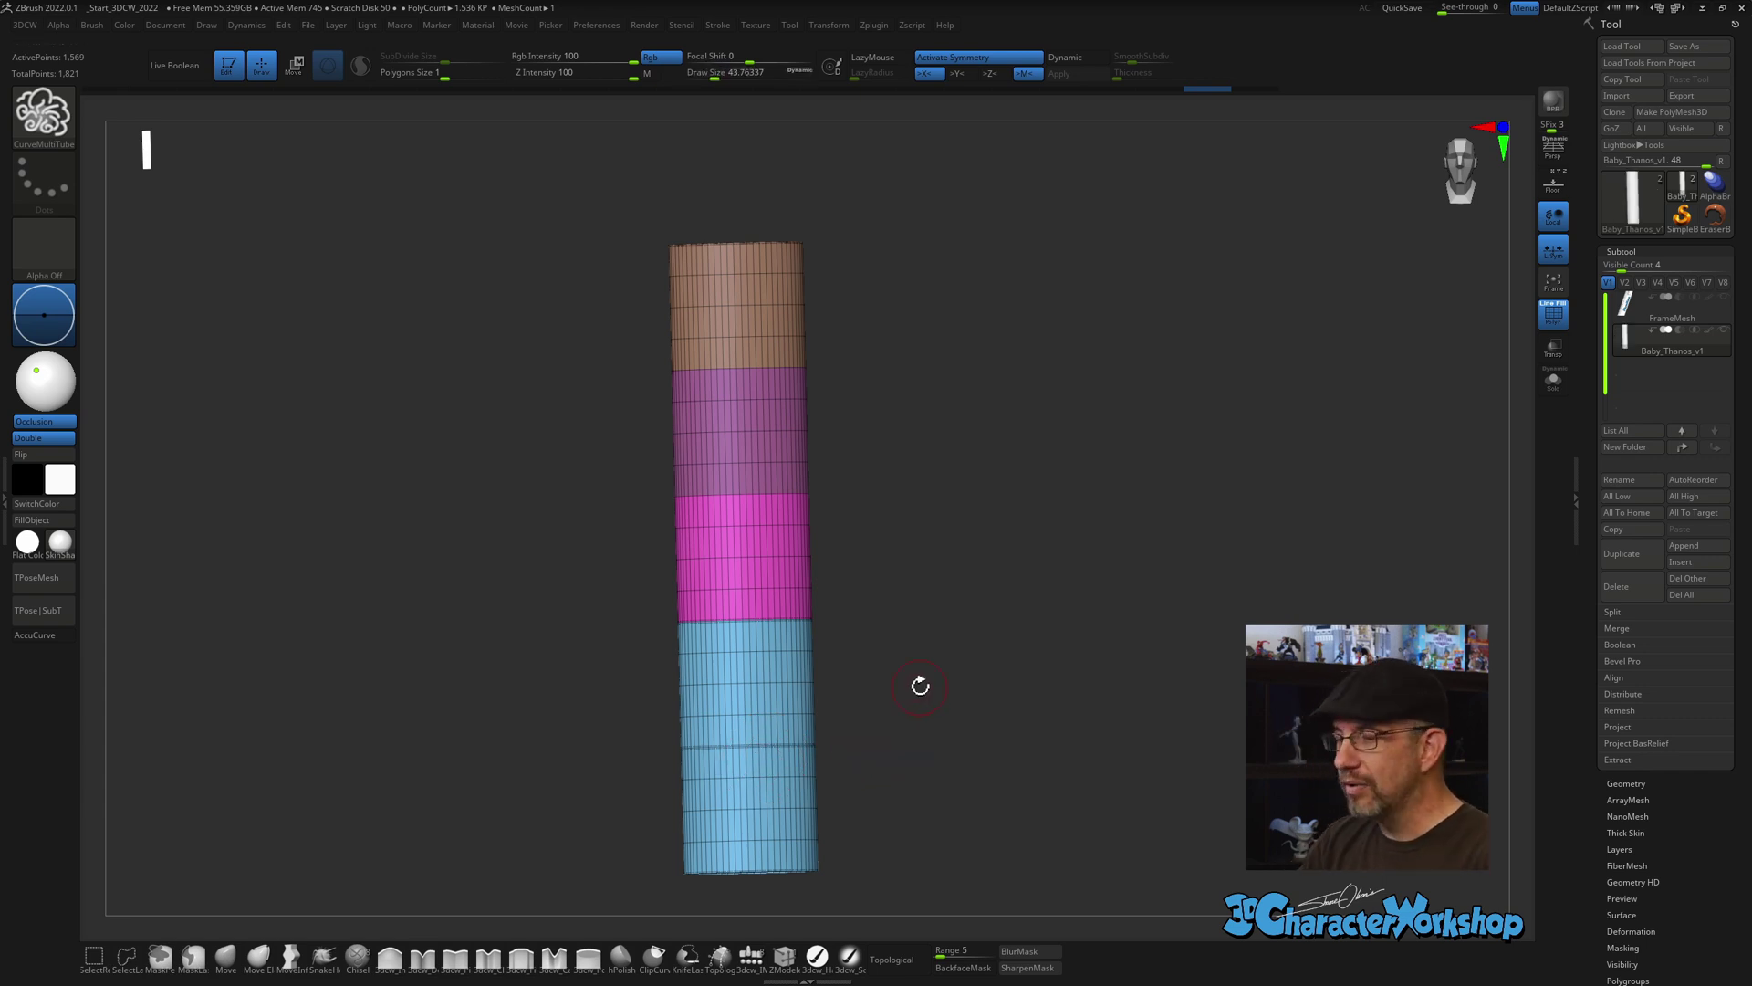
drag(903, 686, 850, 656)
key(s)
click(755, 654)
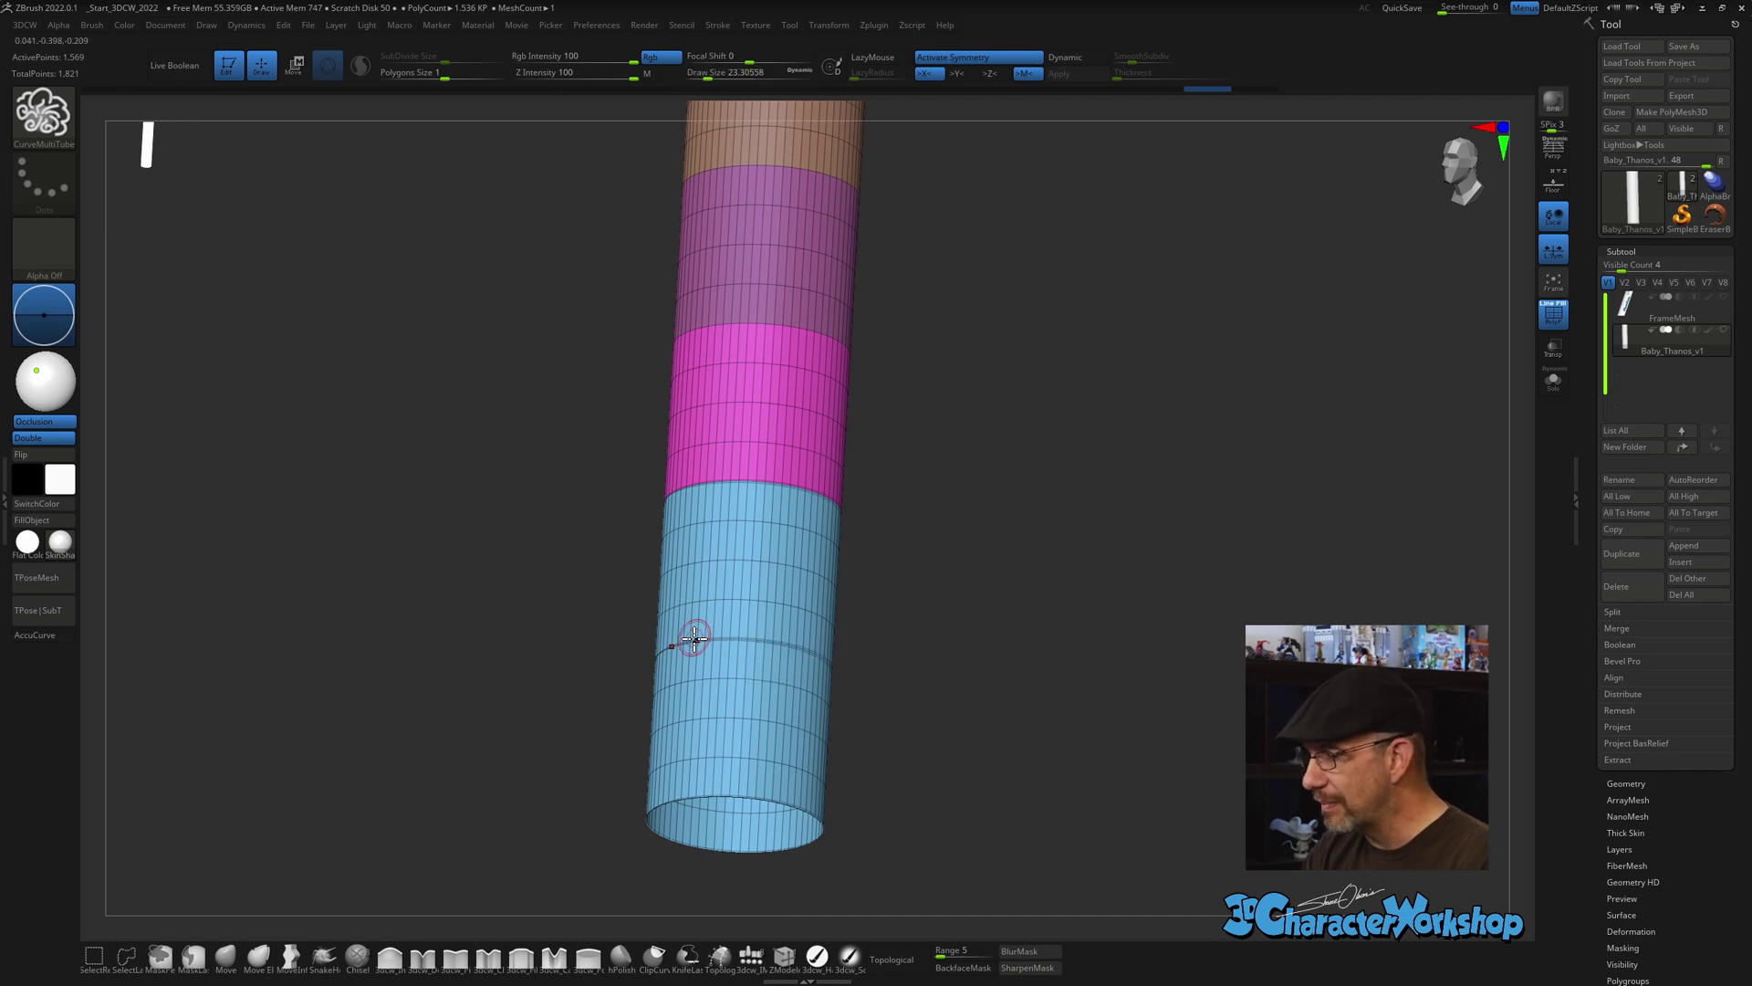
key(x)
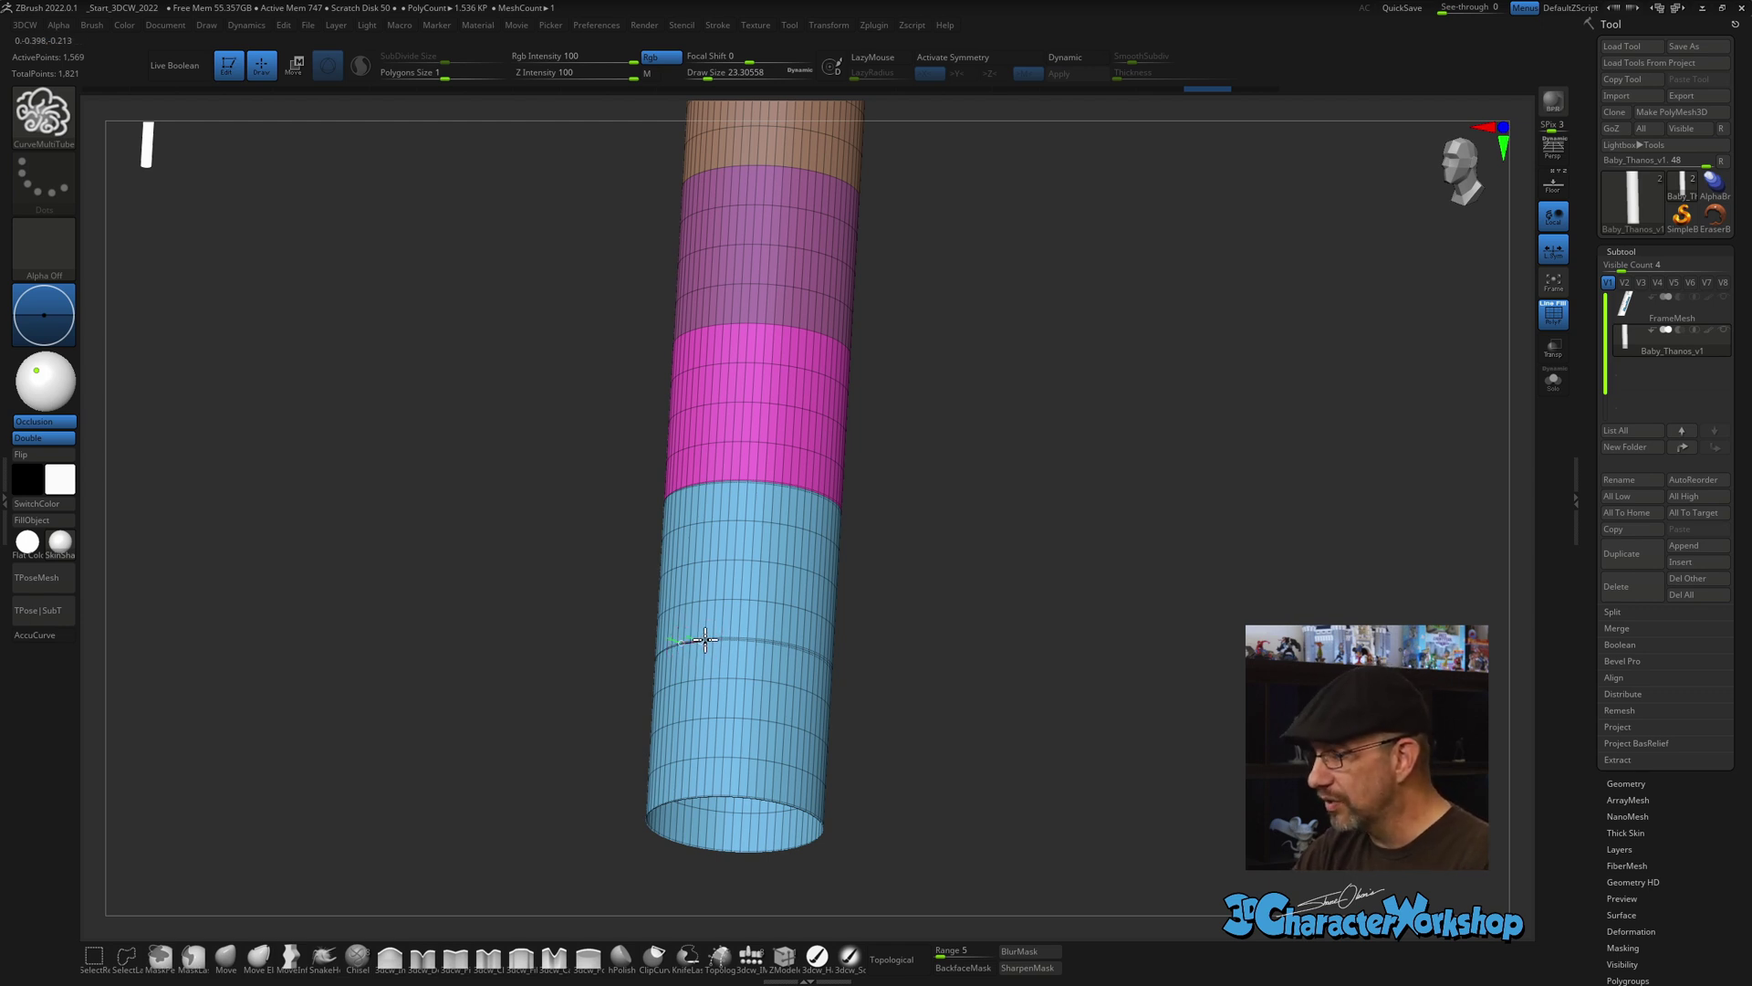
Try to draw a tube by hand around the crease in the cylinder's blue section, and undo the strokes.
drag(804, 646, 806, 646)
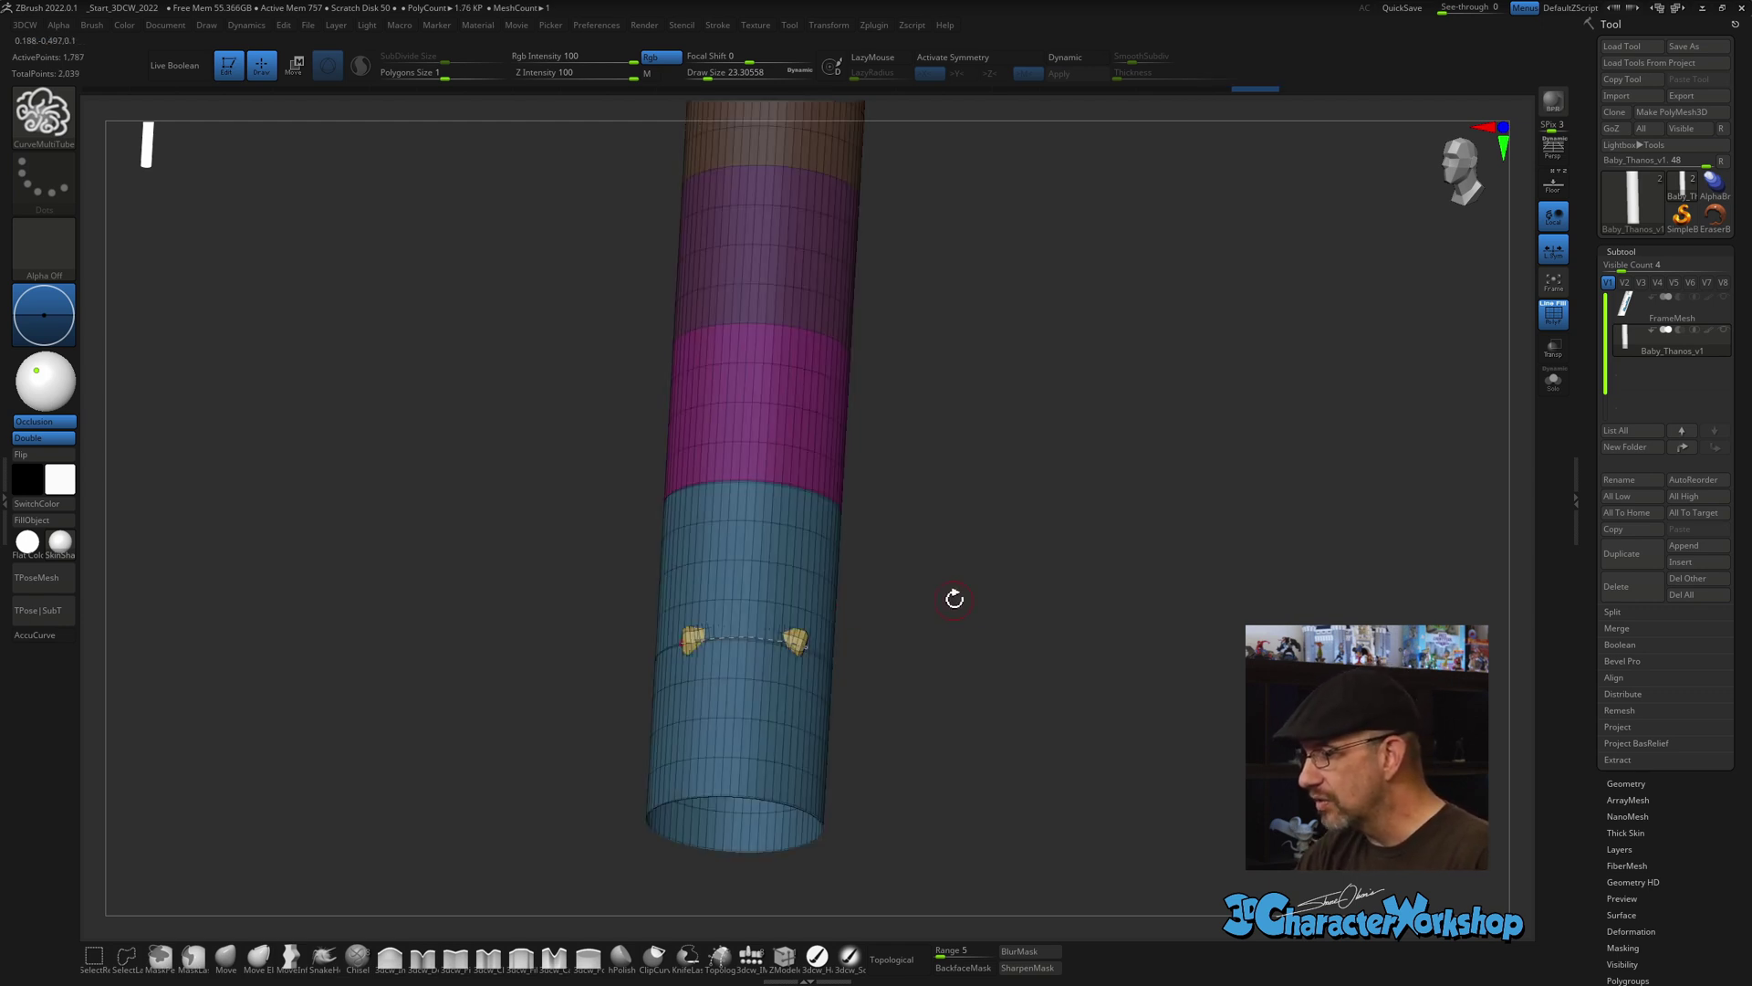
mouse_move(950, 598)
mouse_down()
mouse_move(950, 614)
mouse_move(802, 637)
mouse_move(811, 662)
mouse_move(844, 670)
mouse_up()
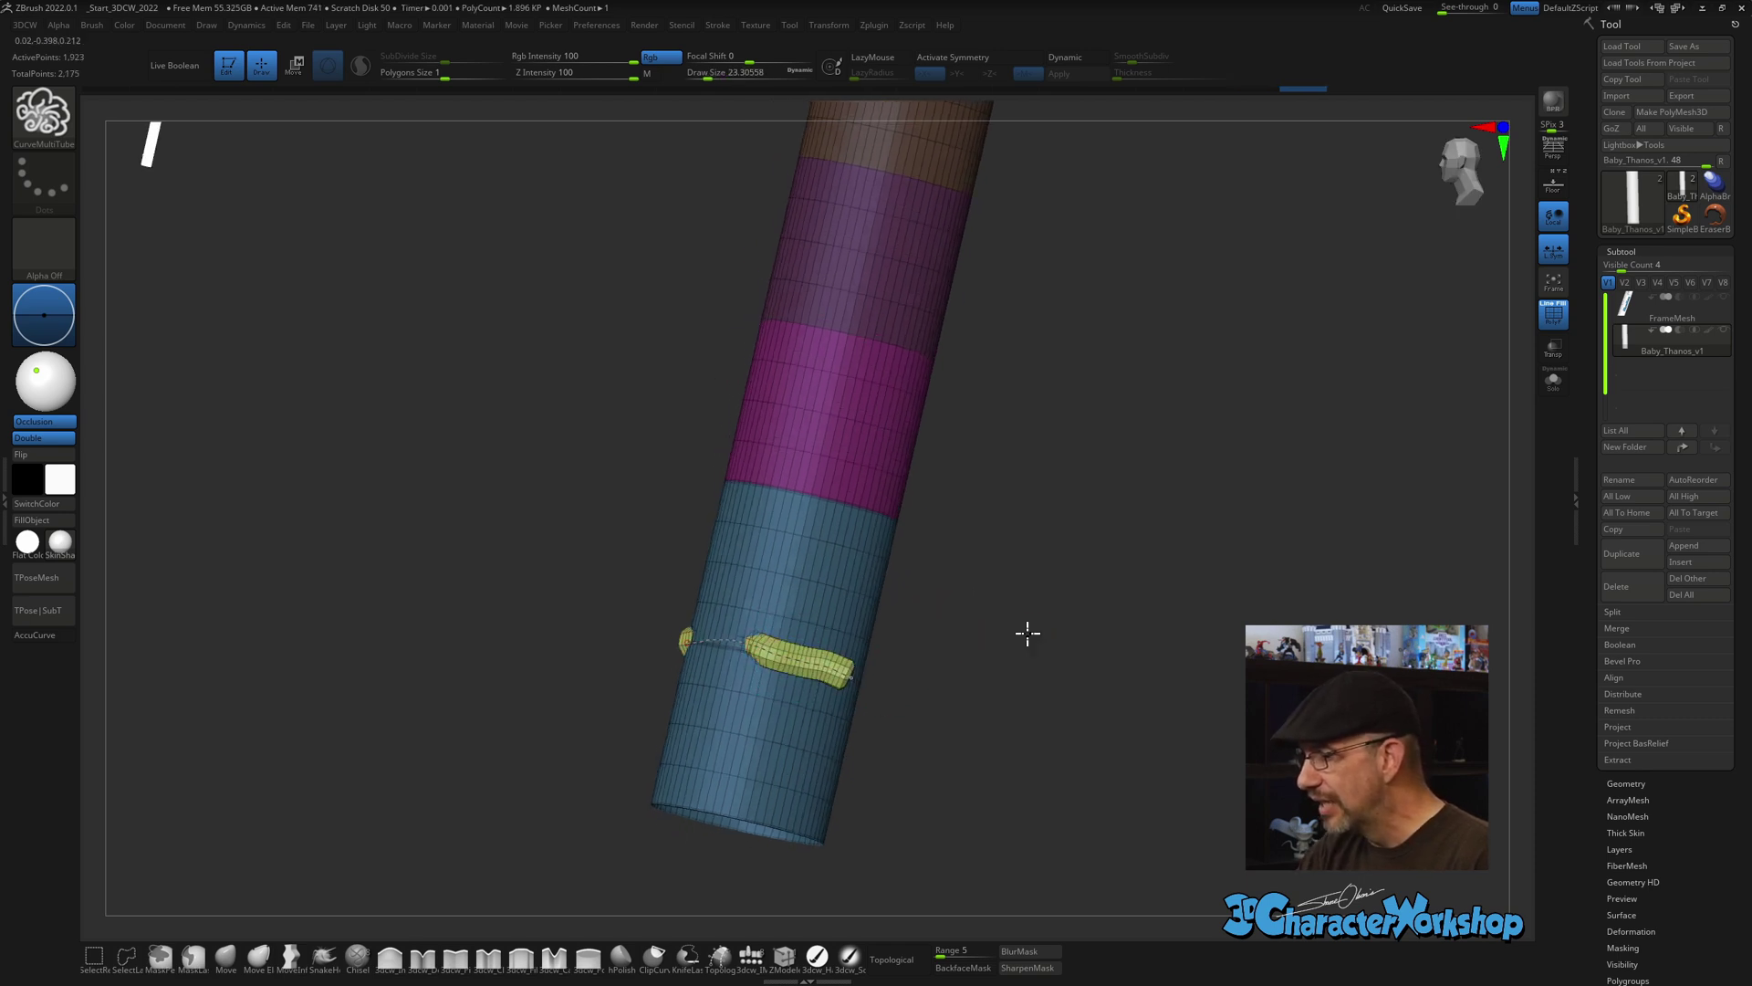
drag(1025, 633, 1055, 660)
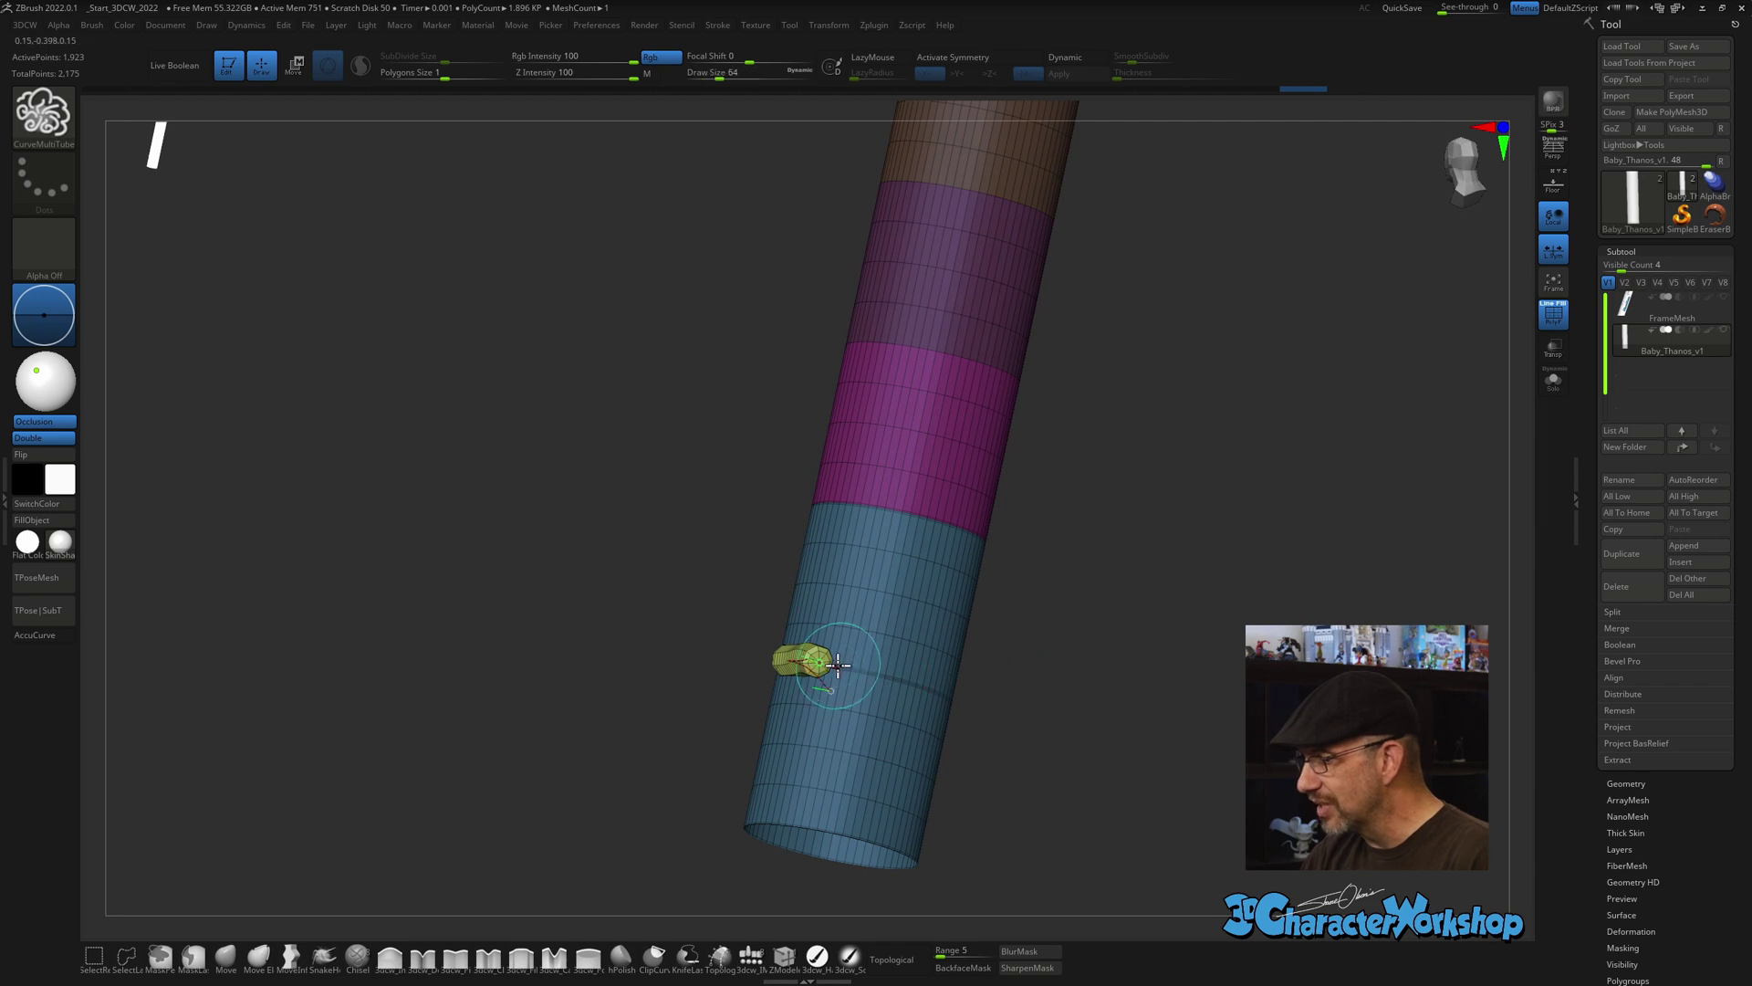
drag(828, 662, 932, 681)
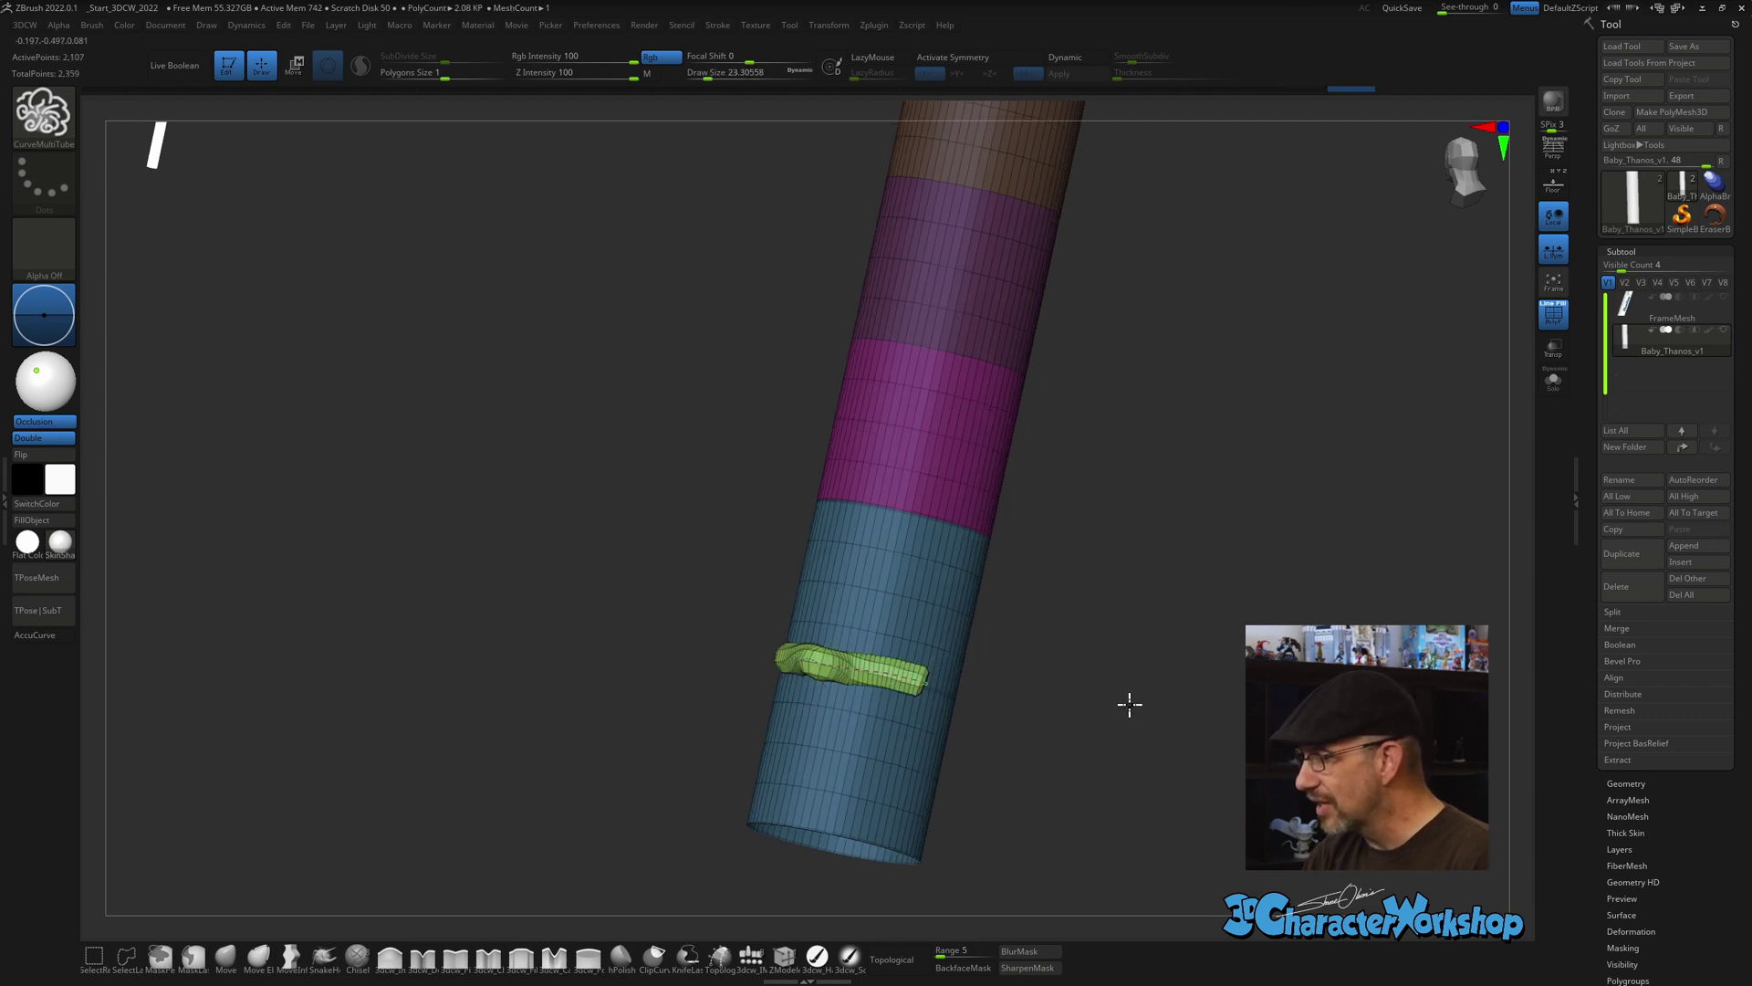
drag(1126, 704, 1145, 737)
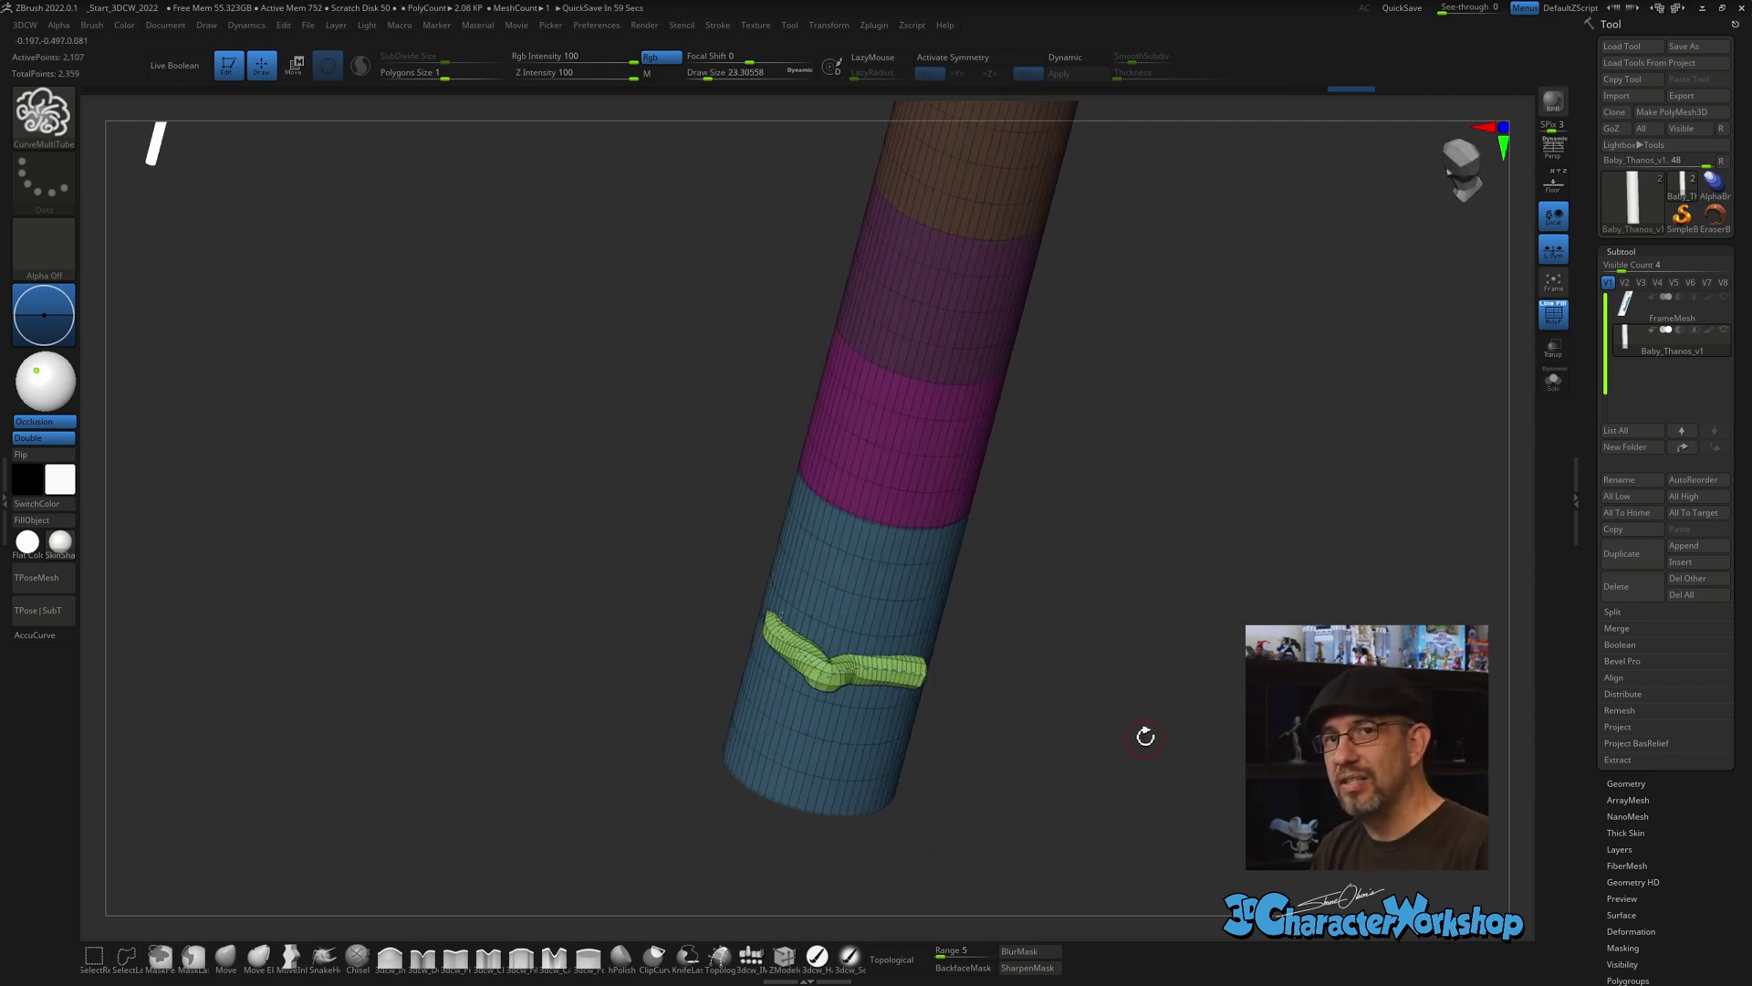
key(ctrl+z)
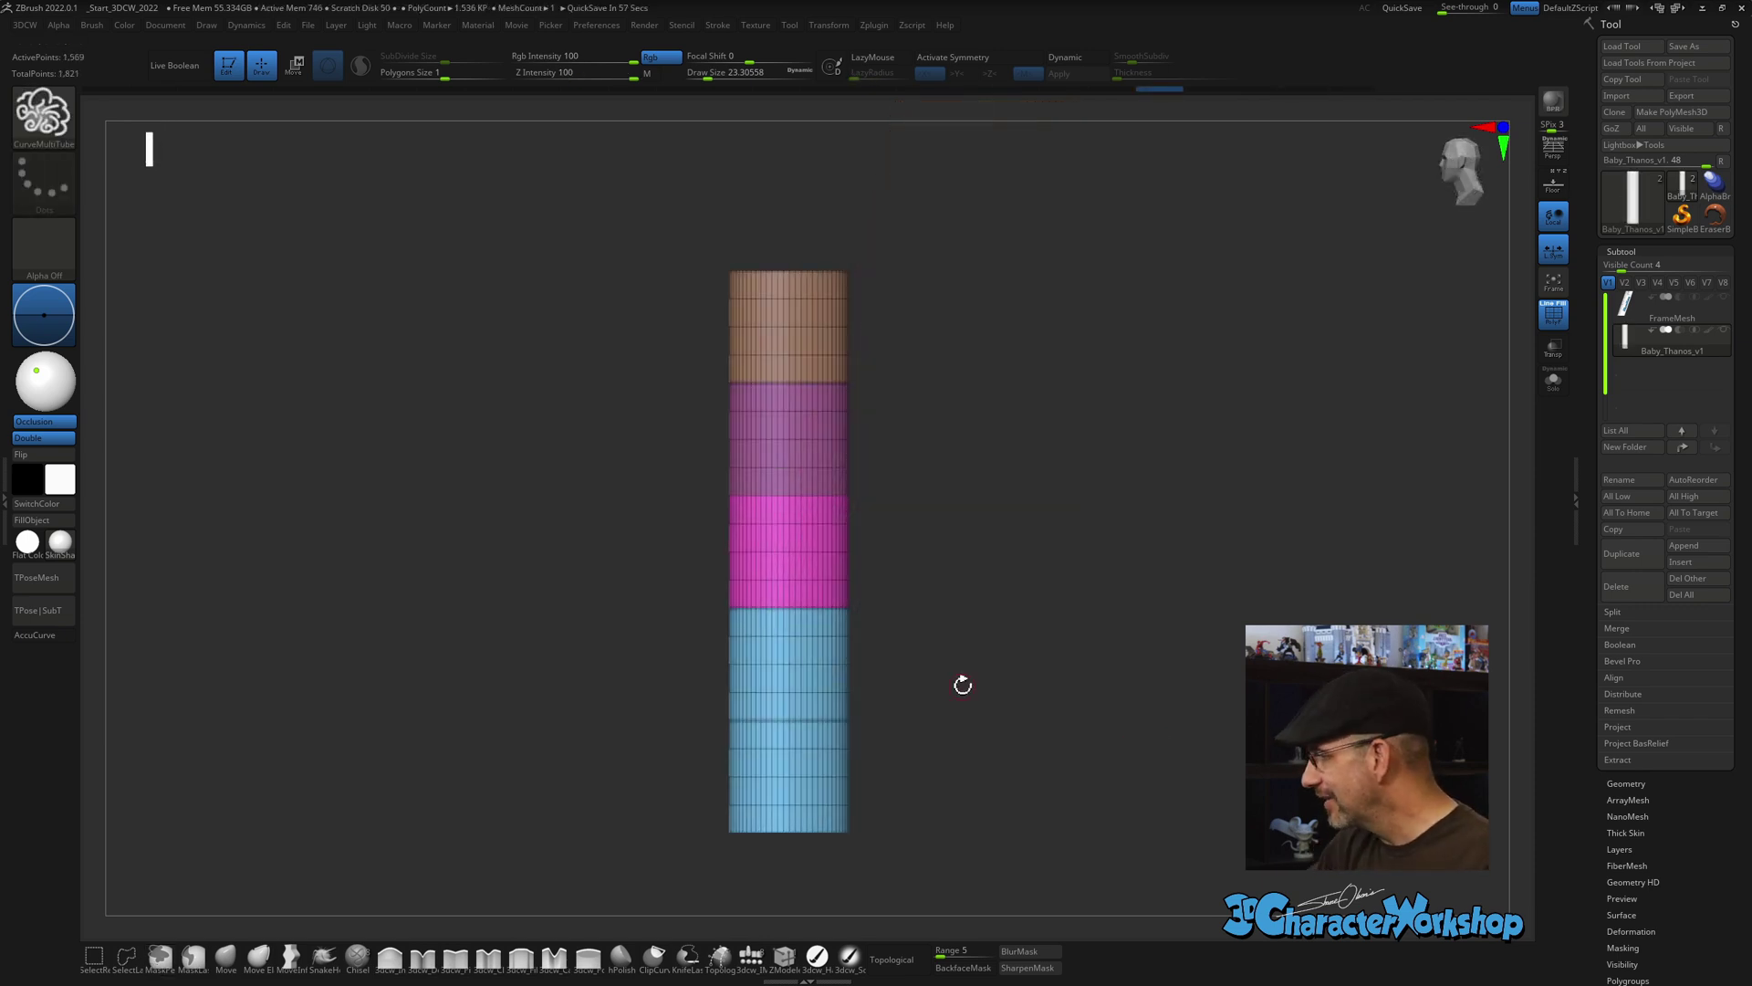
Create curves on the cylinder with Frame Mesh, using Border, Polygroups and Creased edges.
alt+drag(984, 517, 932, 526)
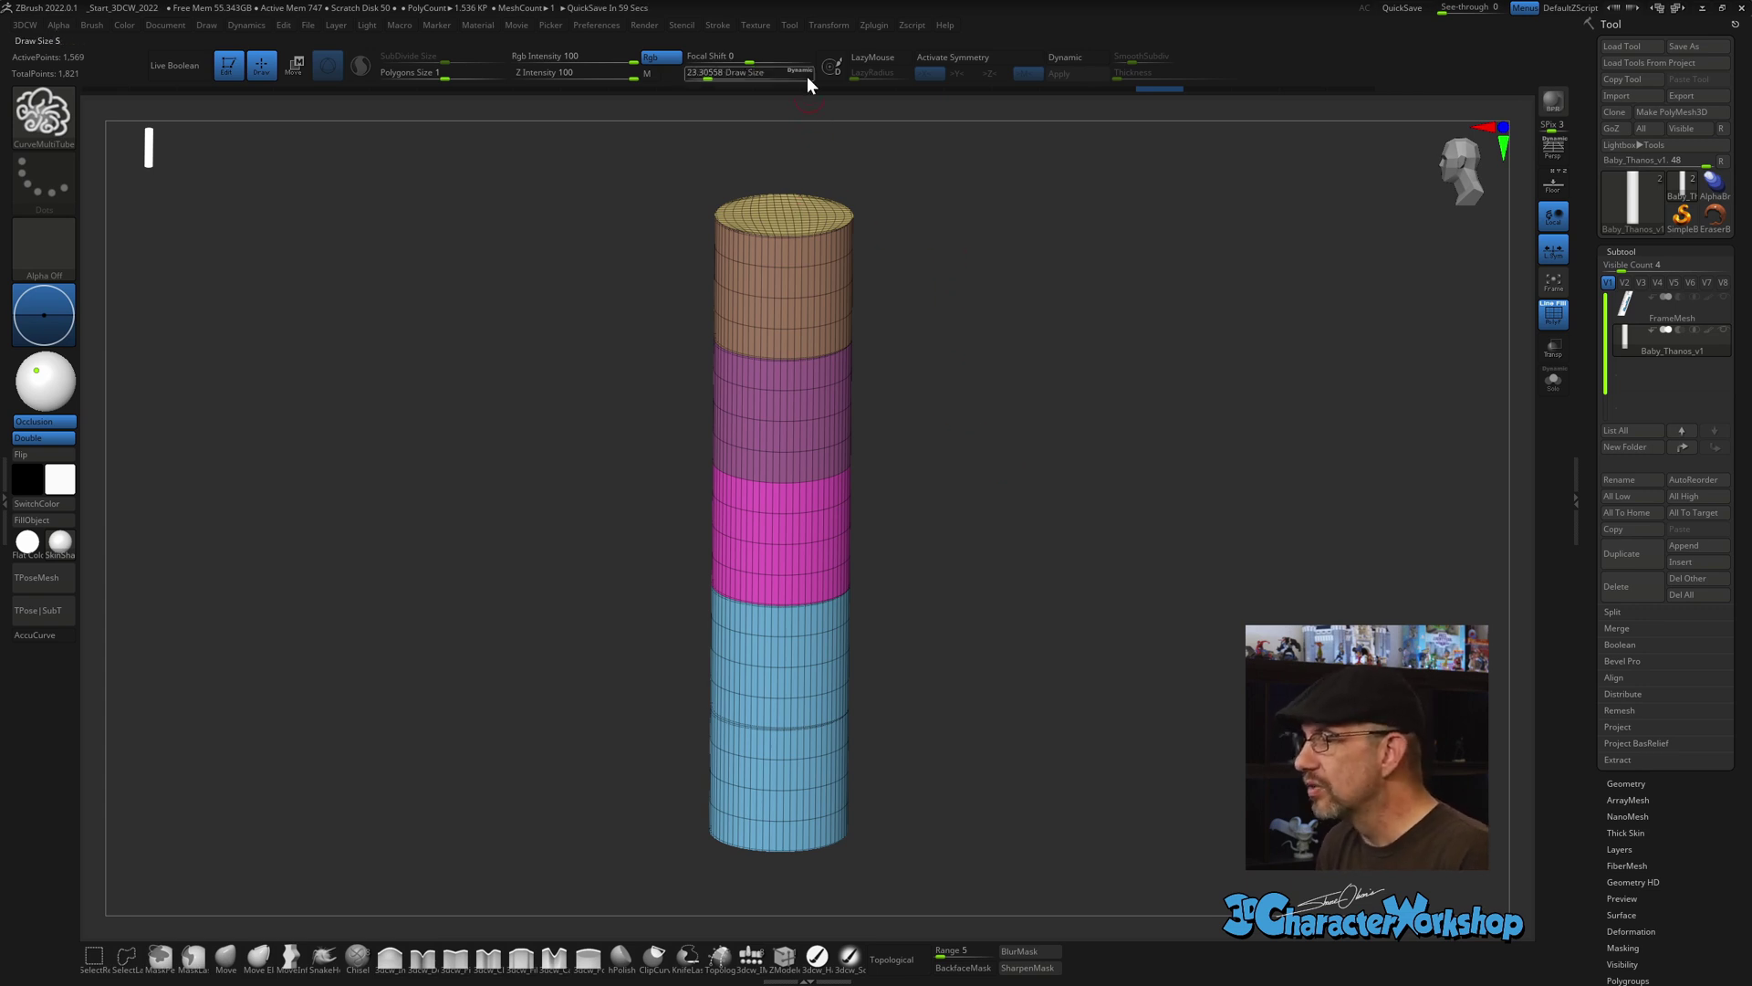
click(716, 26)
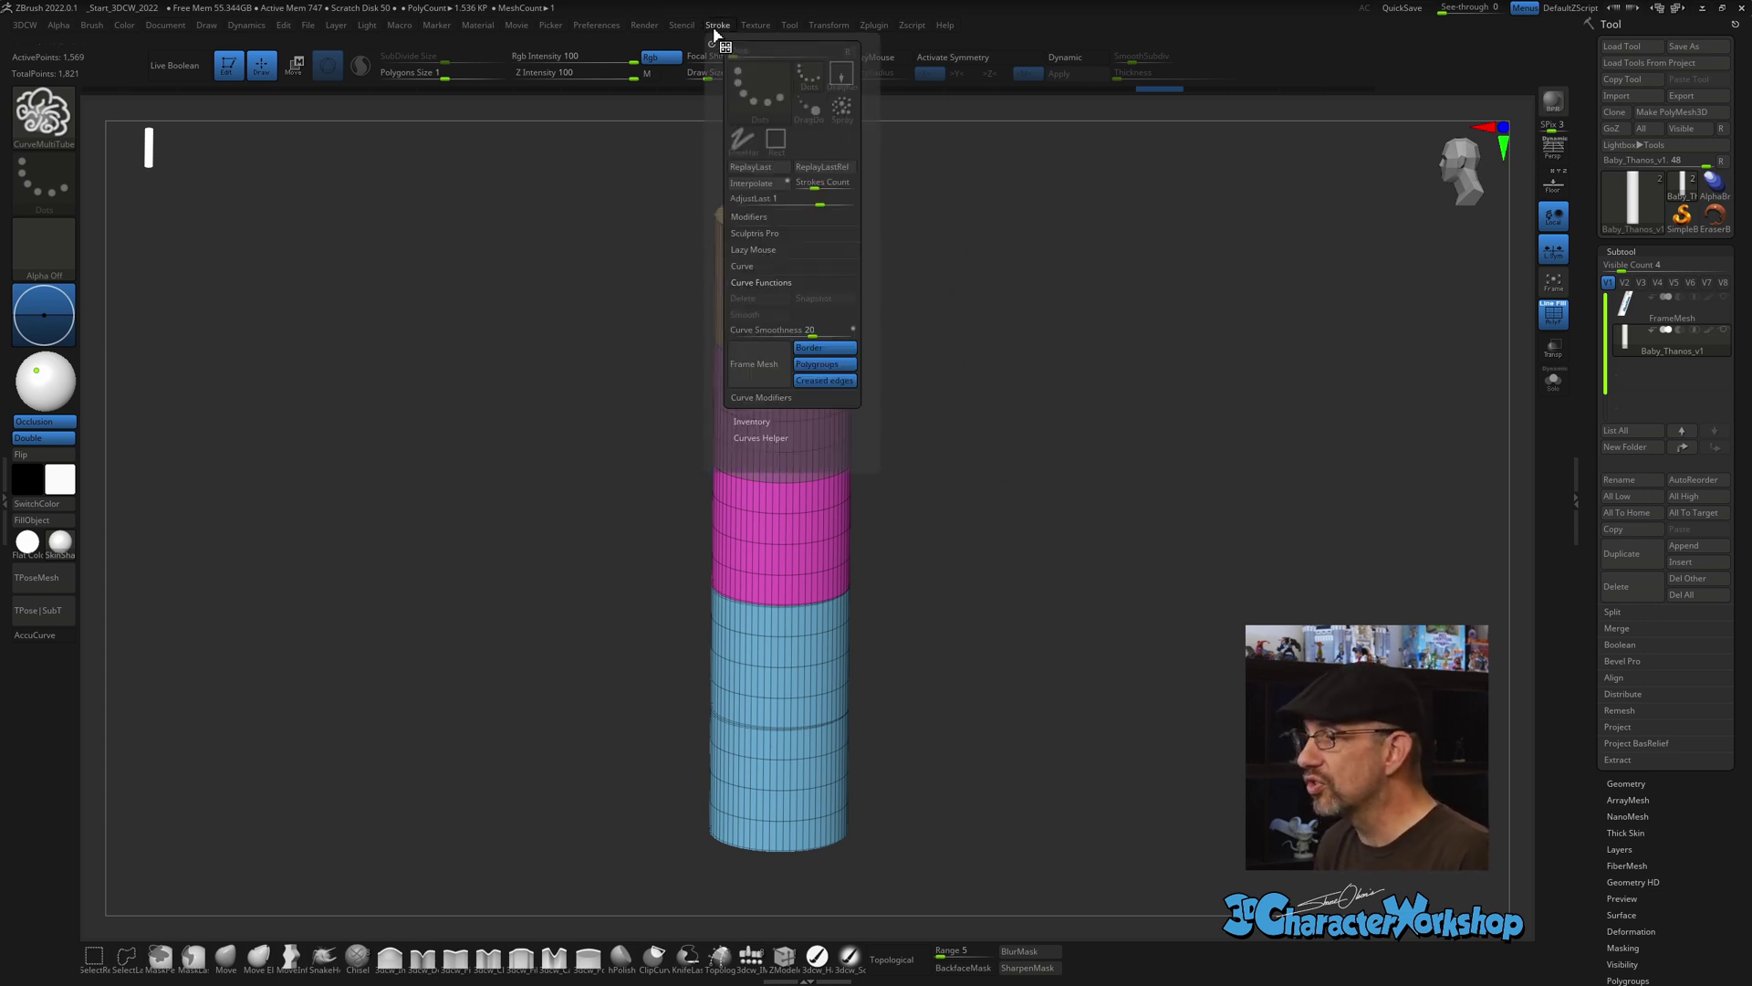
click(771, 283)
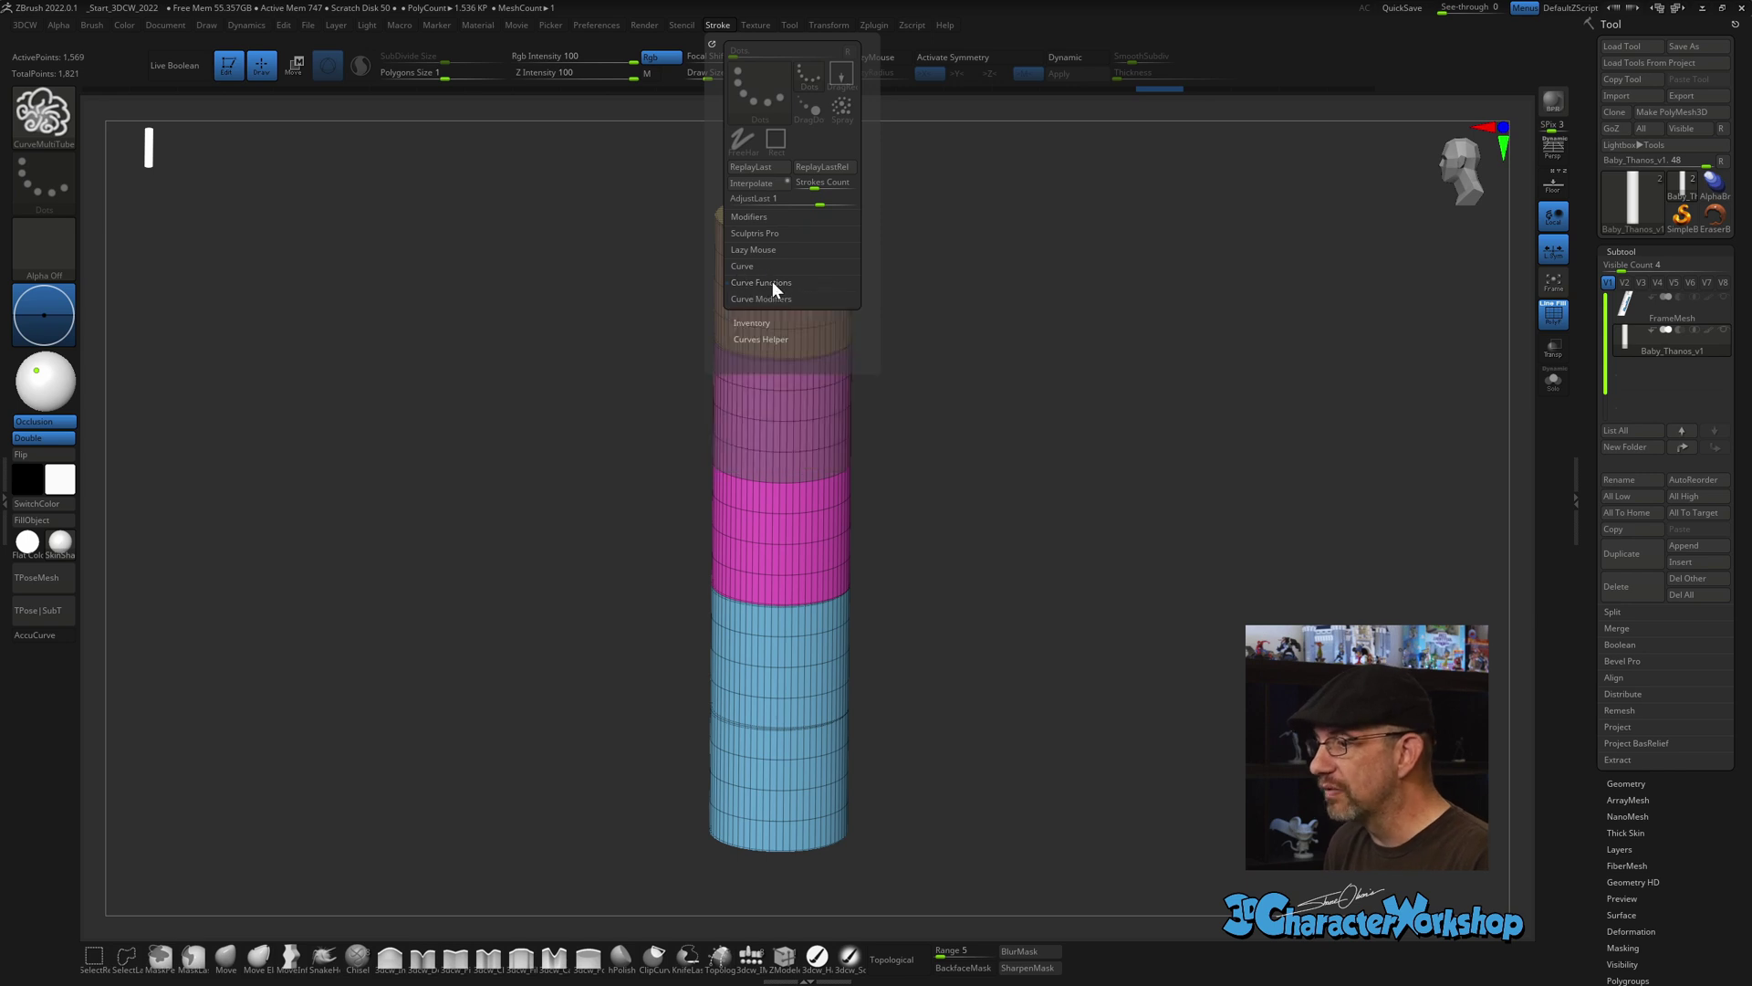
click(774, 285)
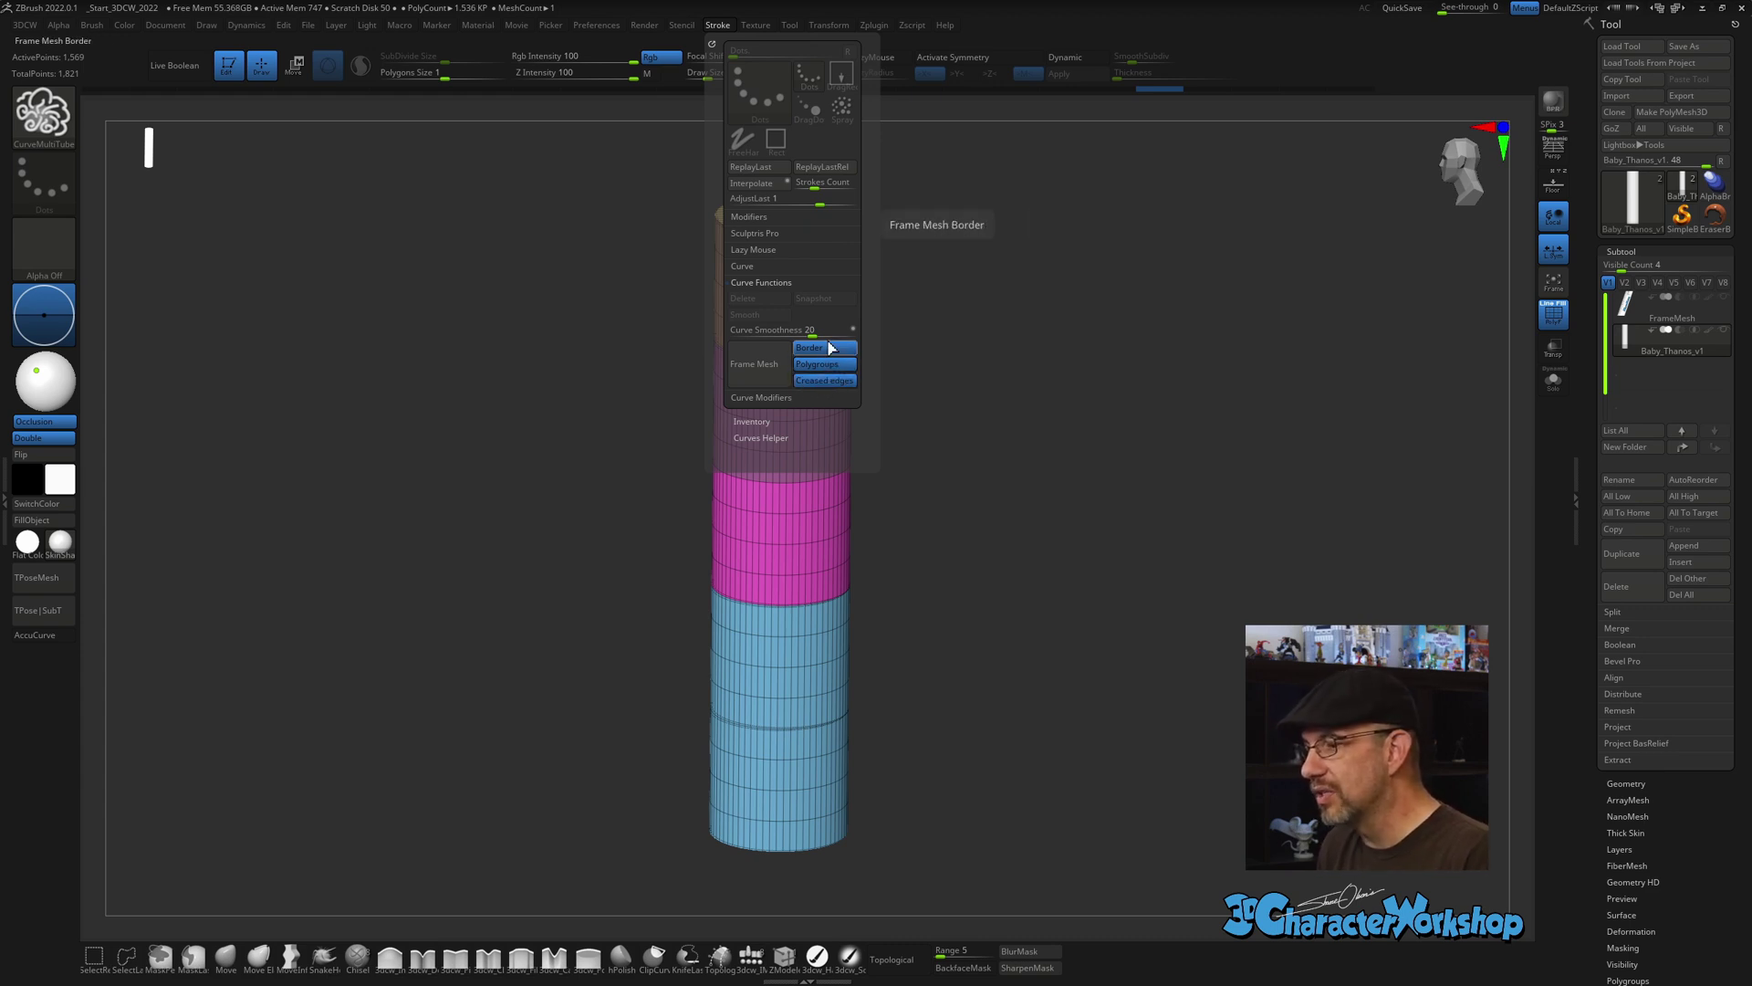
click(781, 372)
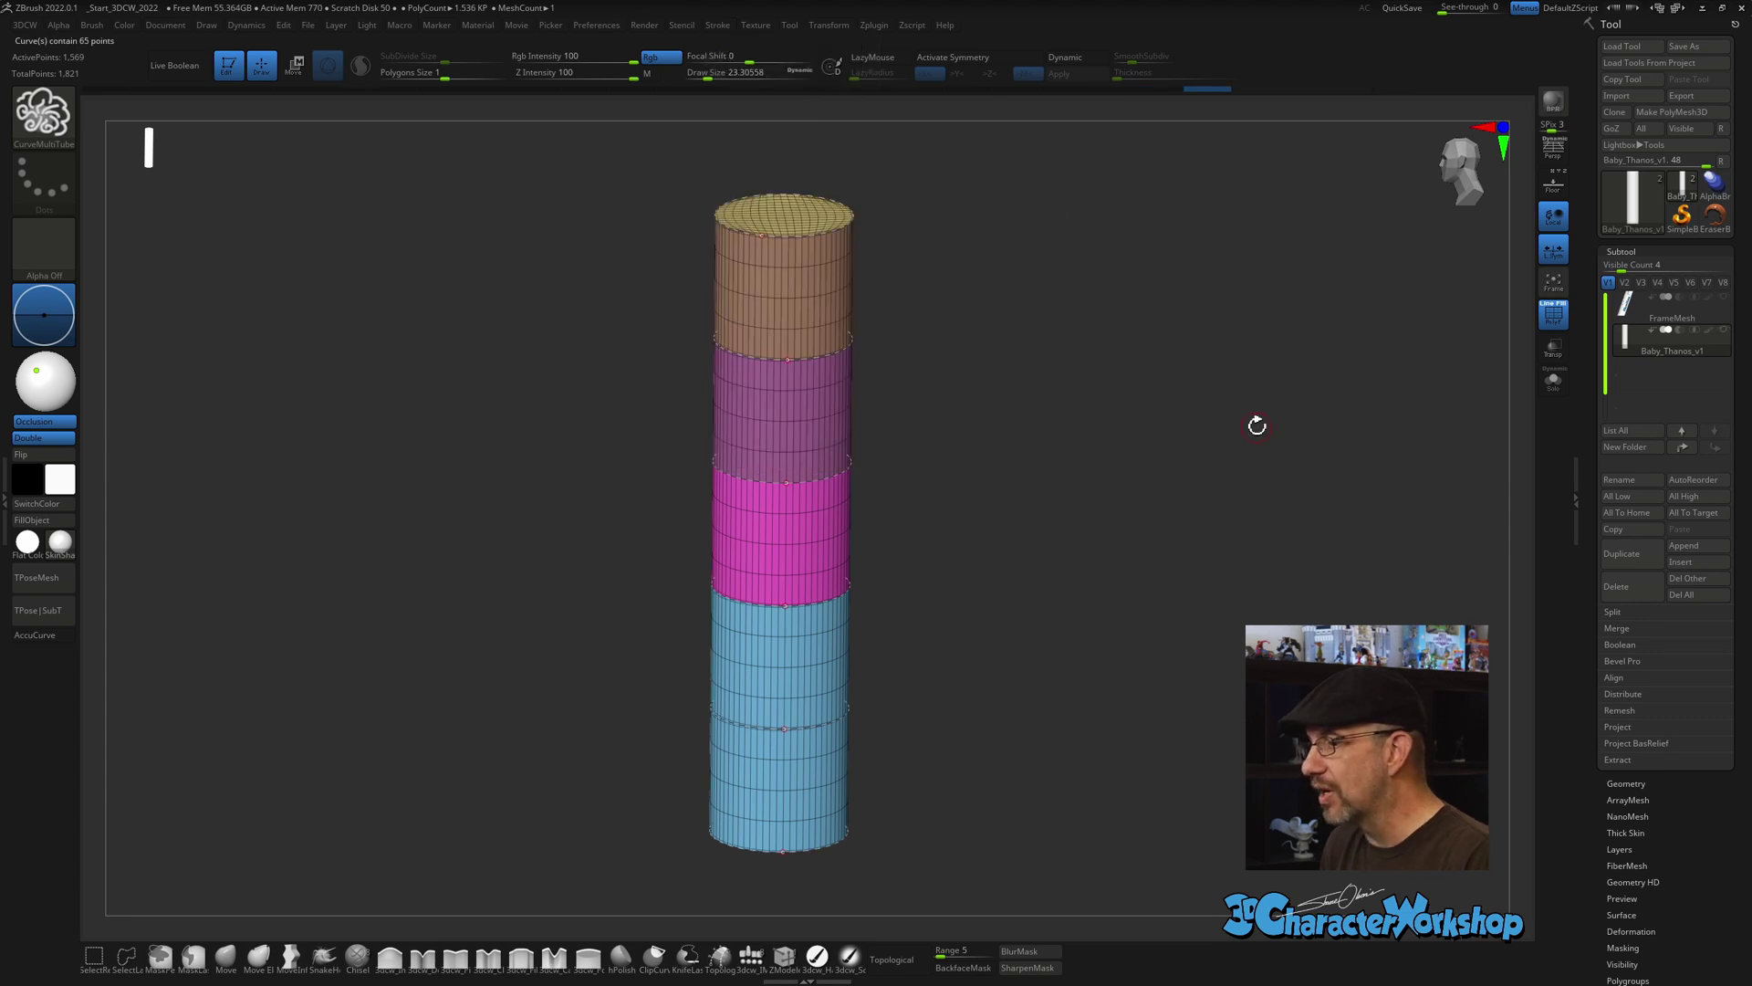
Examine the frame curves at the cylinder's open end, crease, polygroup boundaries and cap.
mouse_move(1145, 536)
mouse_down()
mouse_move(1141, 486)
mouse_move(1025, 293)
mouse_up()
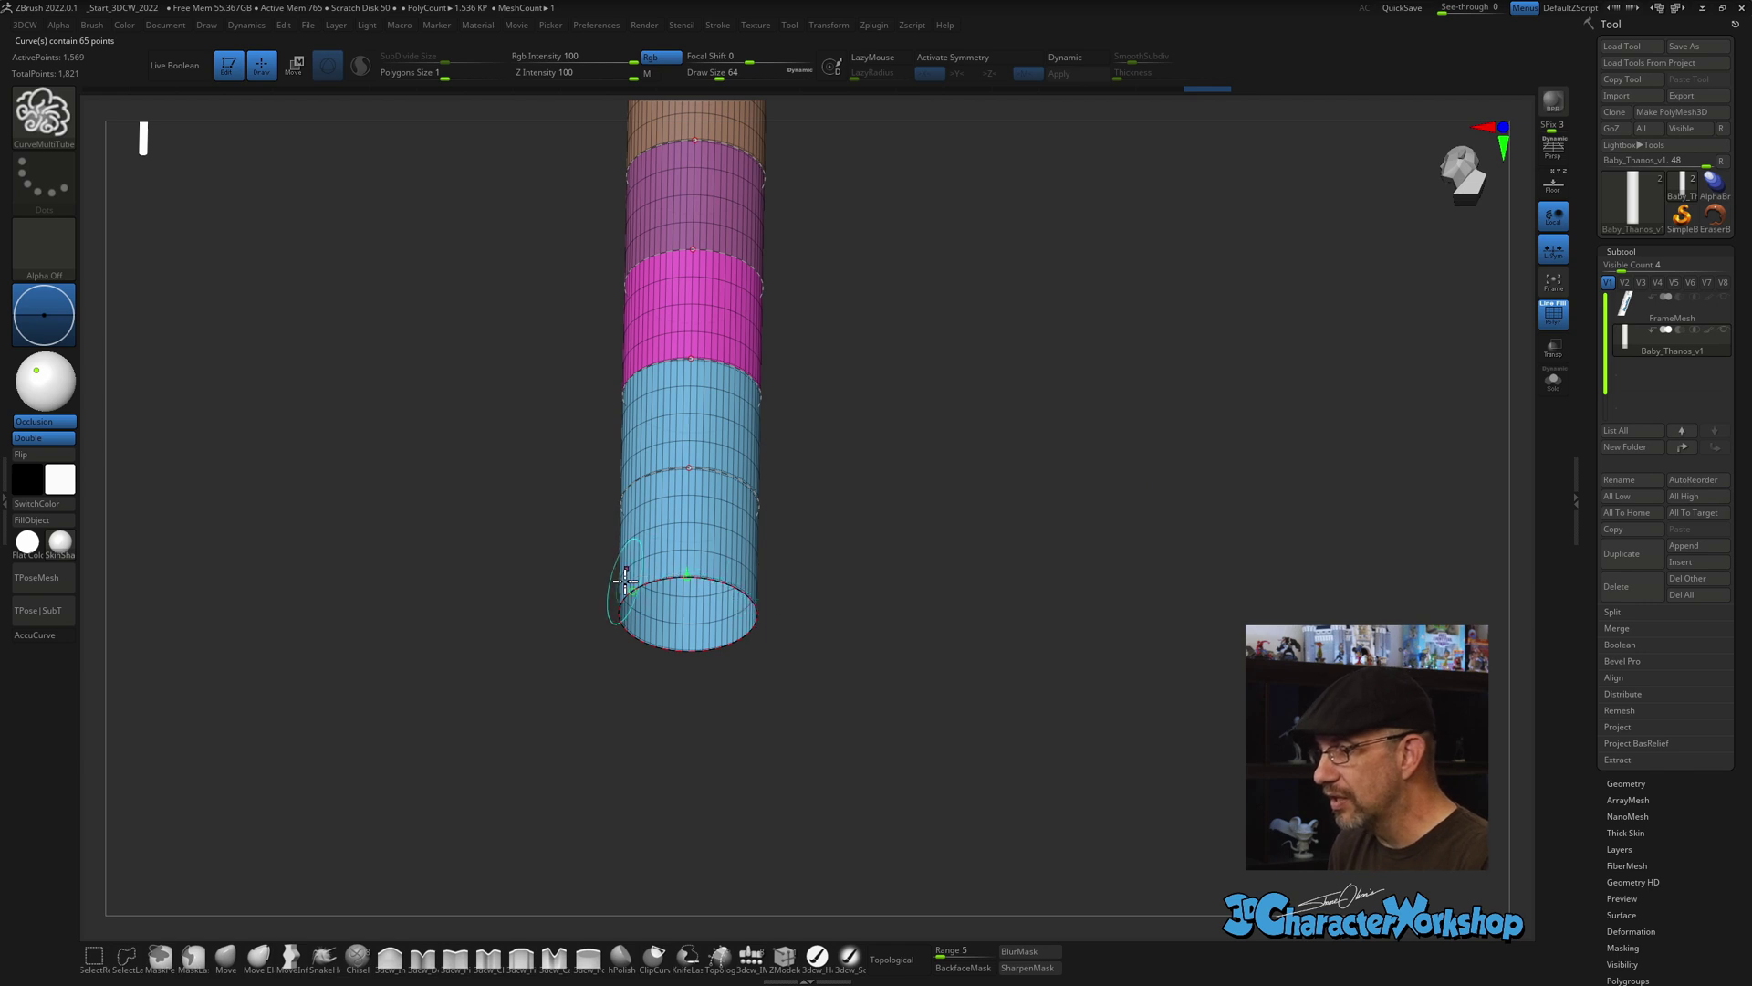
key([)
key([)
key([)
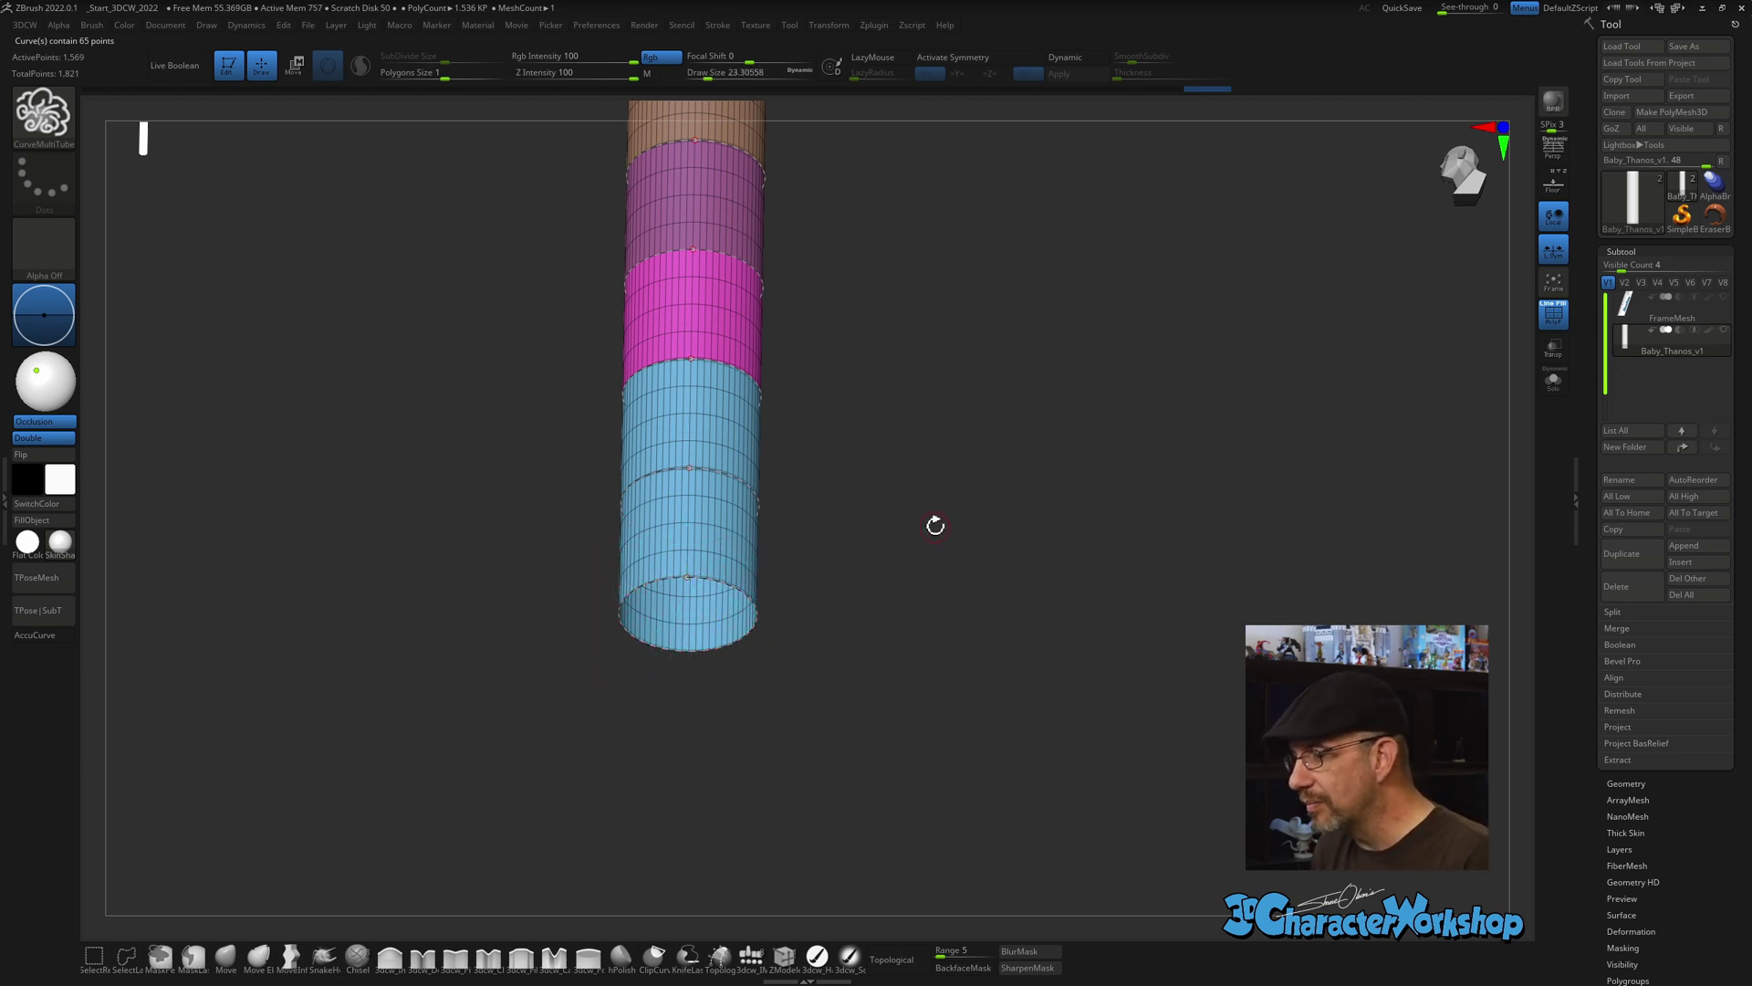
drag(935, 525, 946, 637)
alt+drag(864, 516, 839, 589)
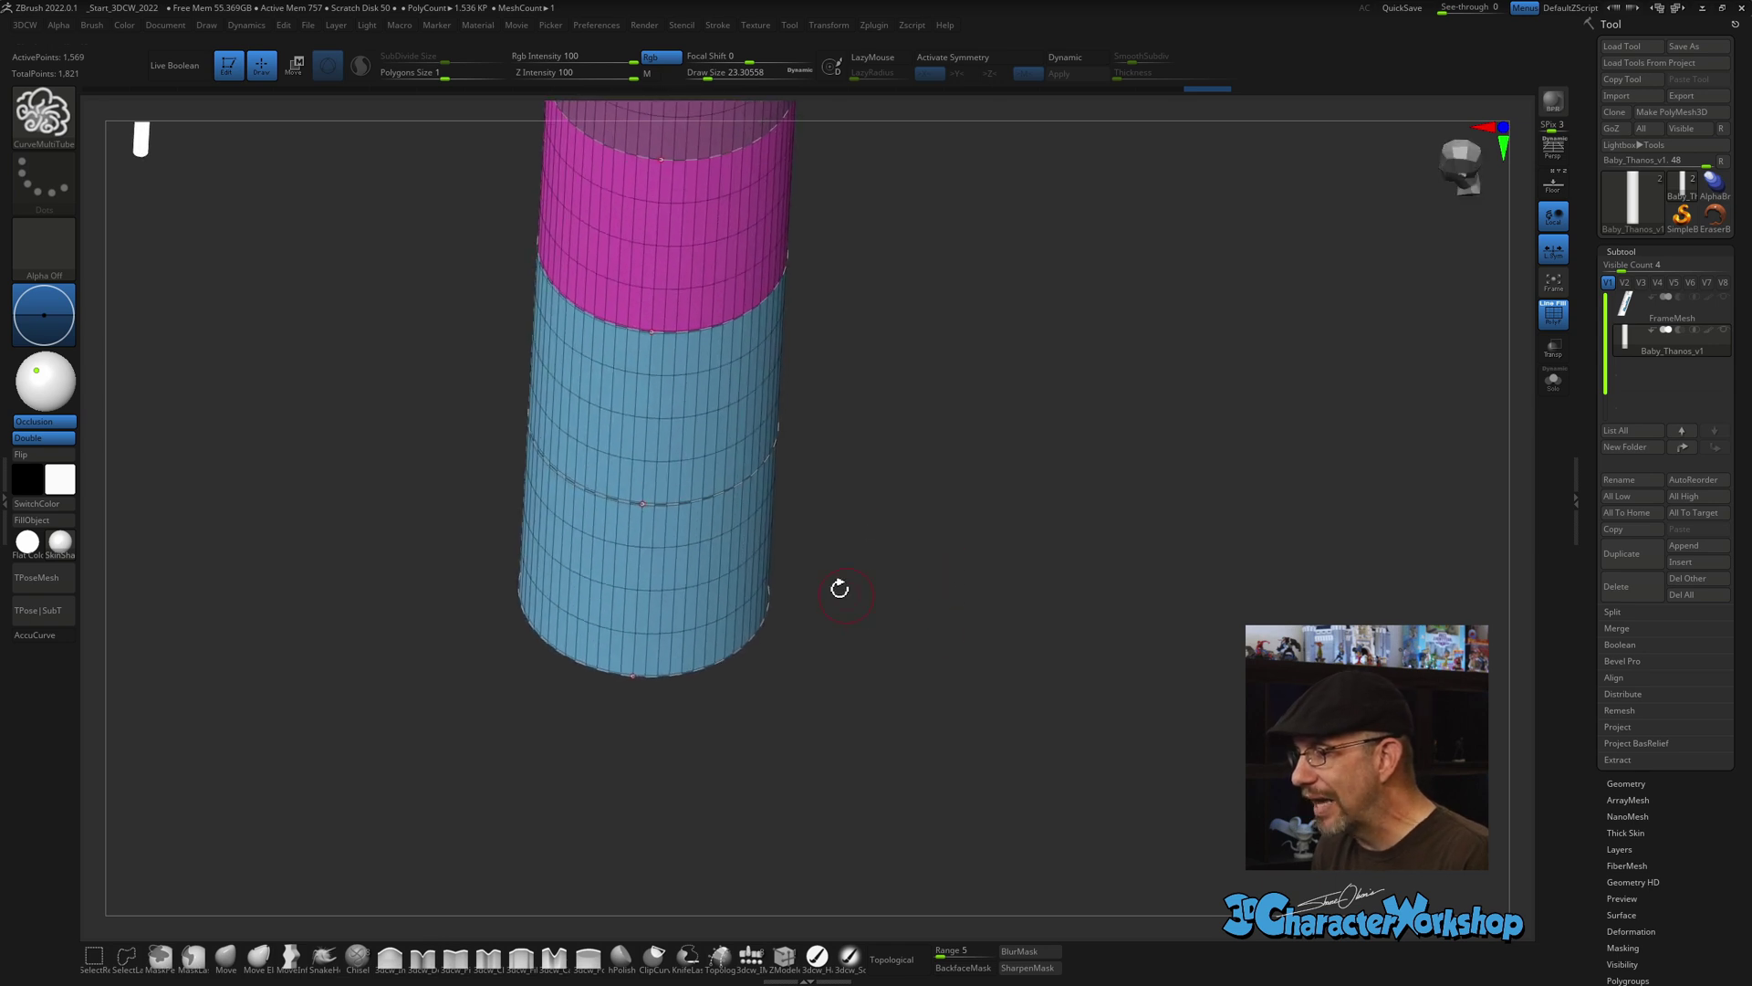
alt+drag(970, 372, 720, 485)
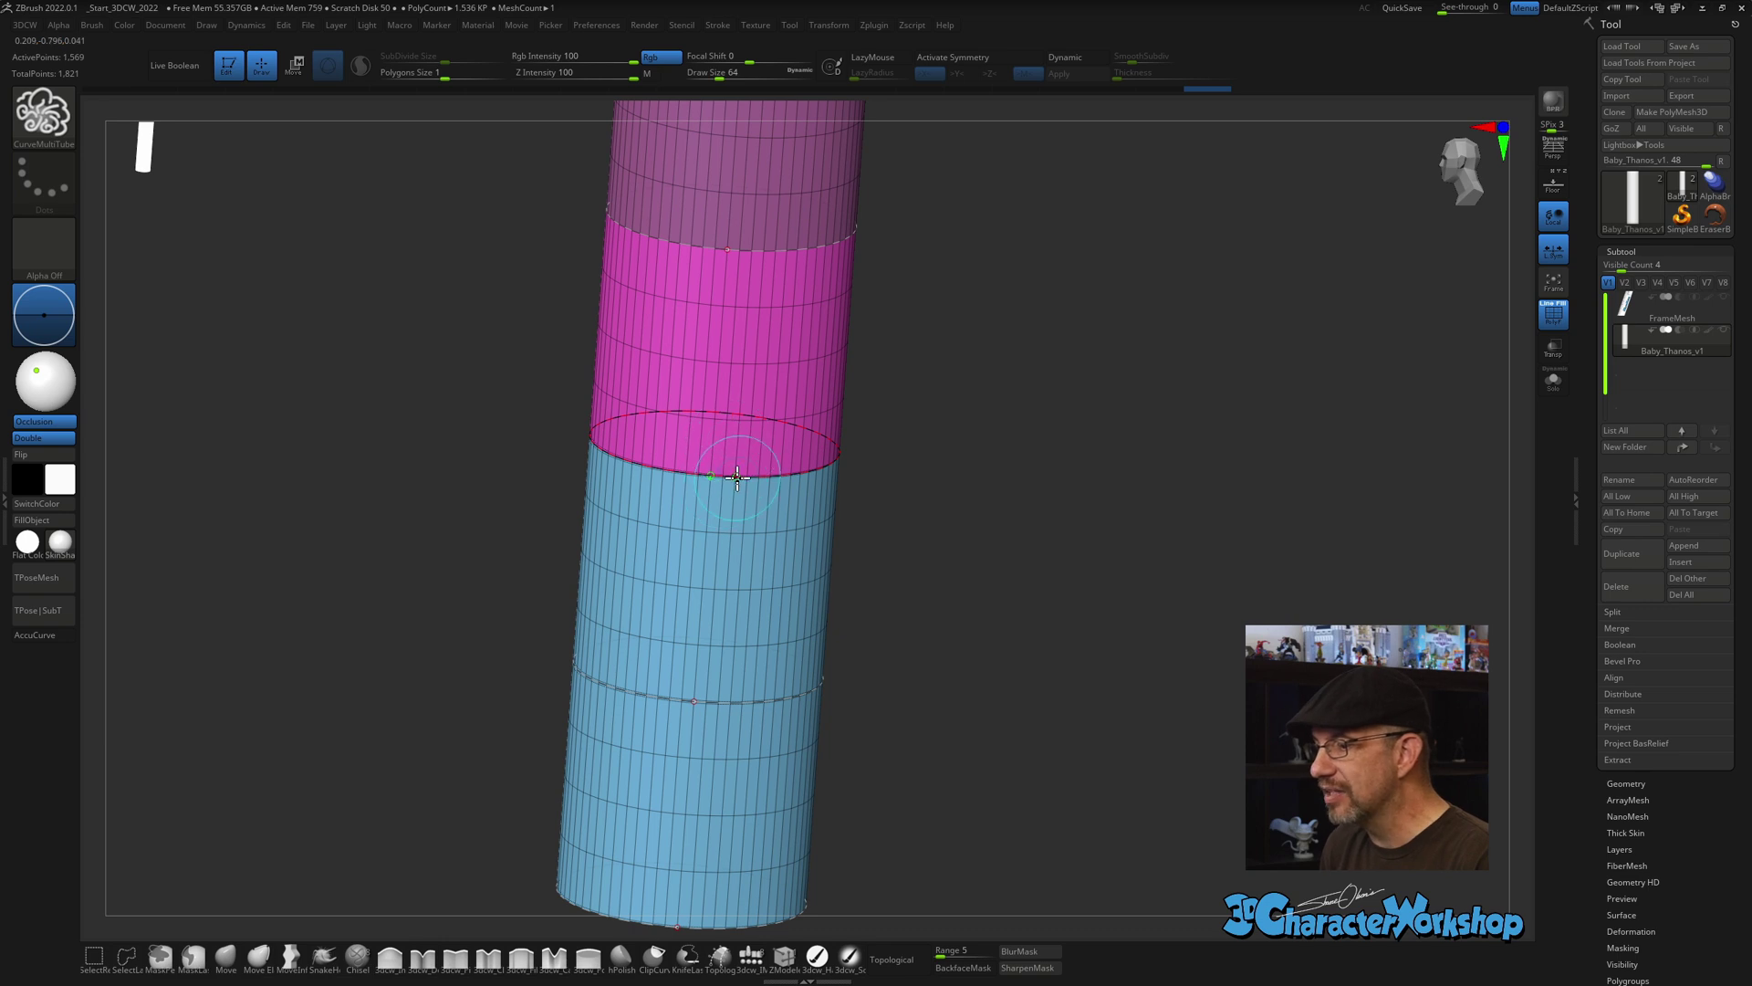
alt+drag(1099, 320, 1138, 633)
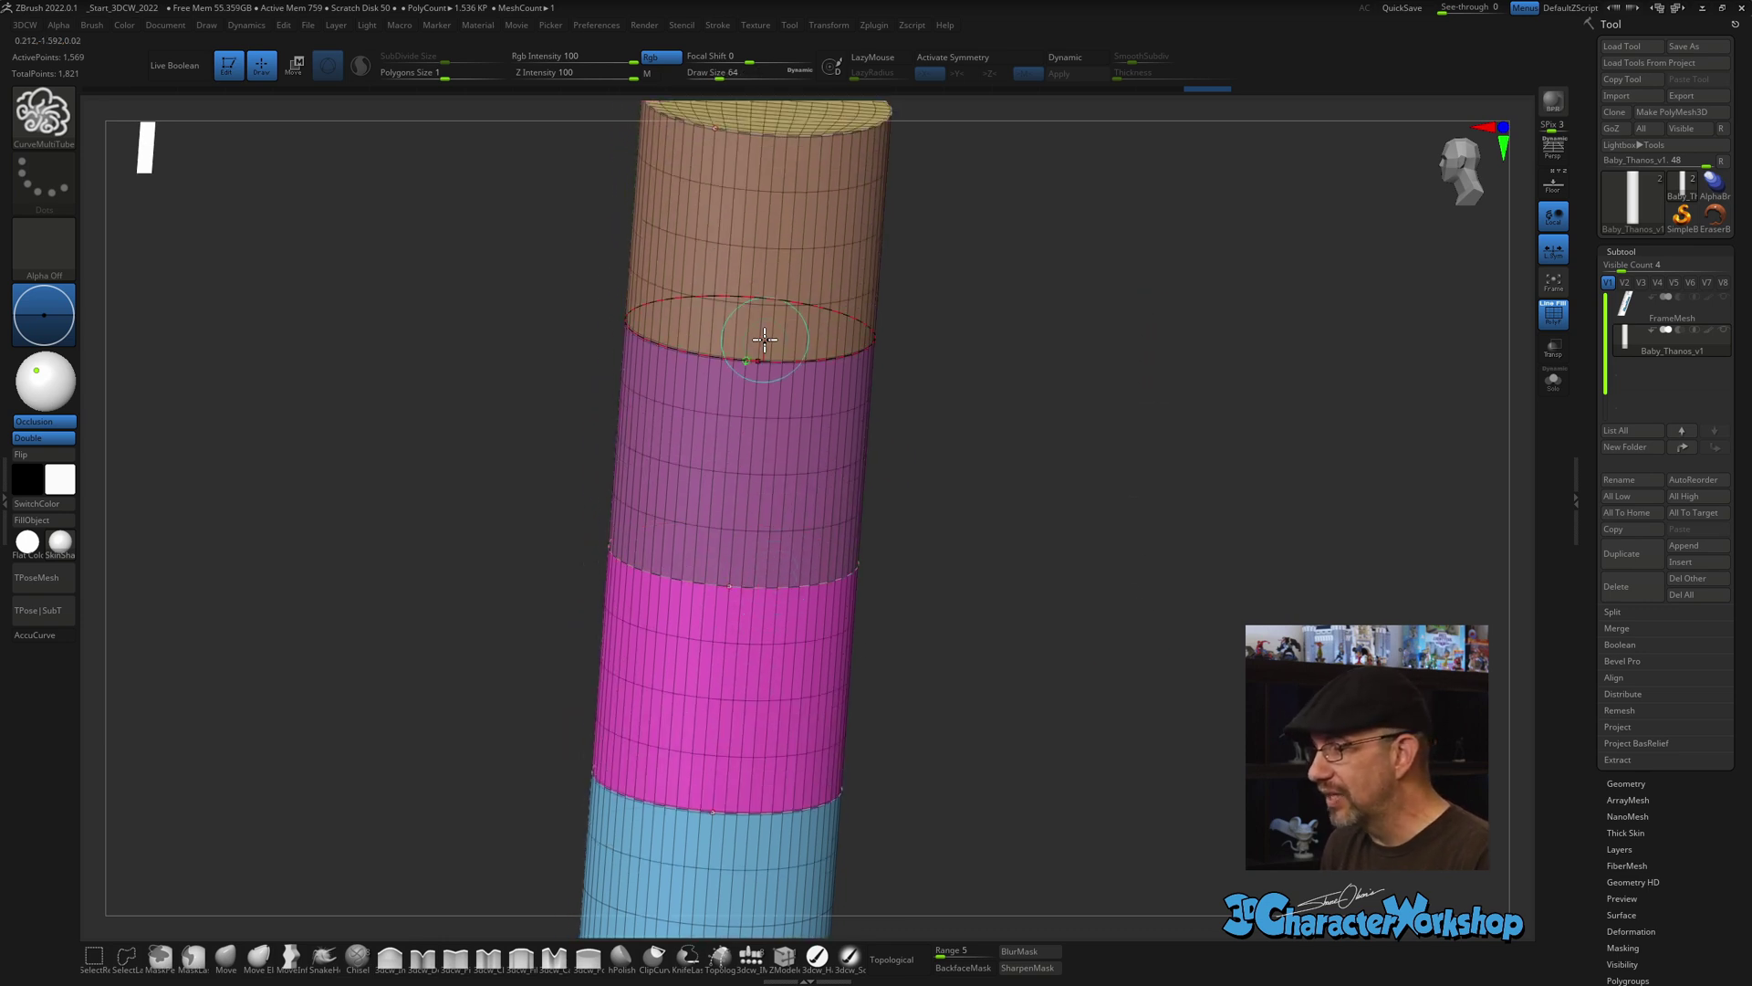
alt+drag(1016, 301, 1020, 515)
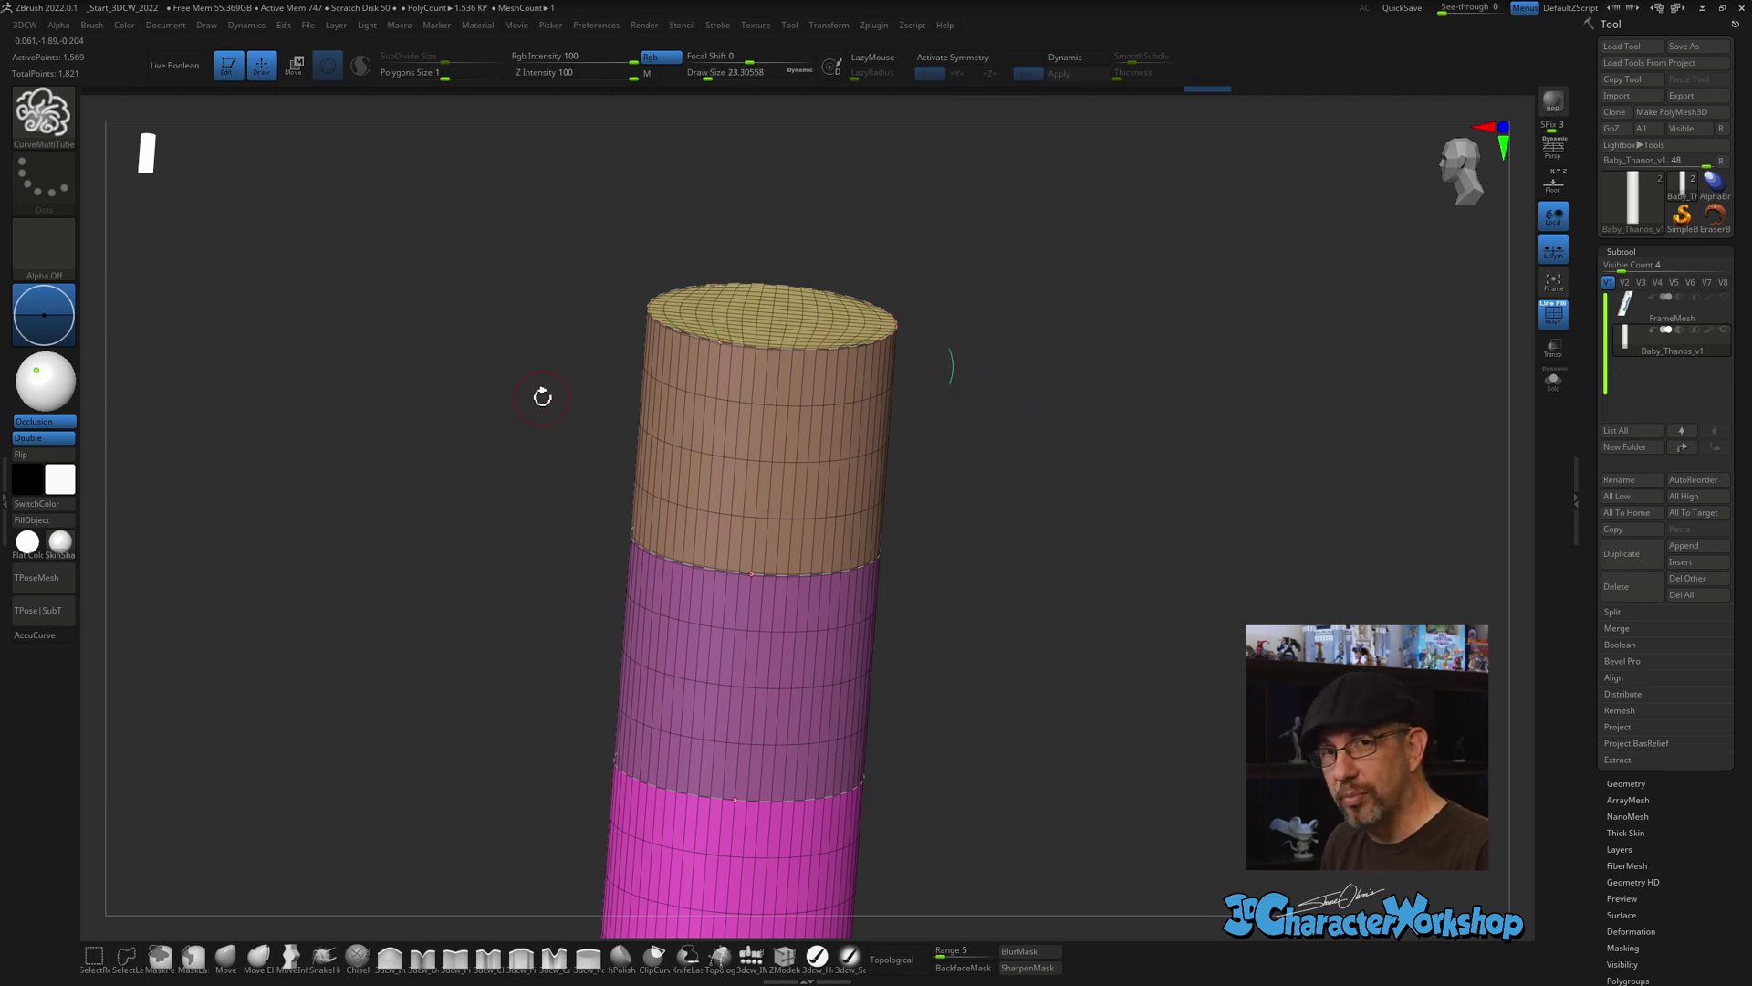
alt+drag(1123, 551, 997, 429)
mouse_move(1040, 524)
alt+mouse_down()
mouse_move(1080, 418)
mouse_move(994, 446)
alt+mouse_up()
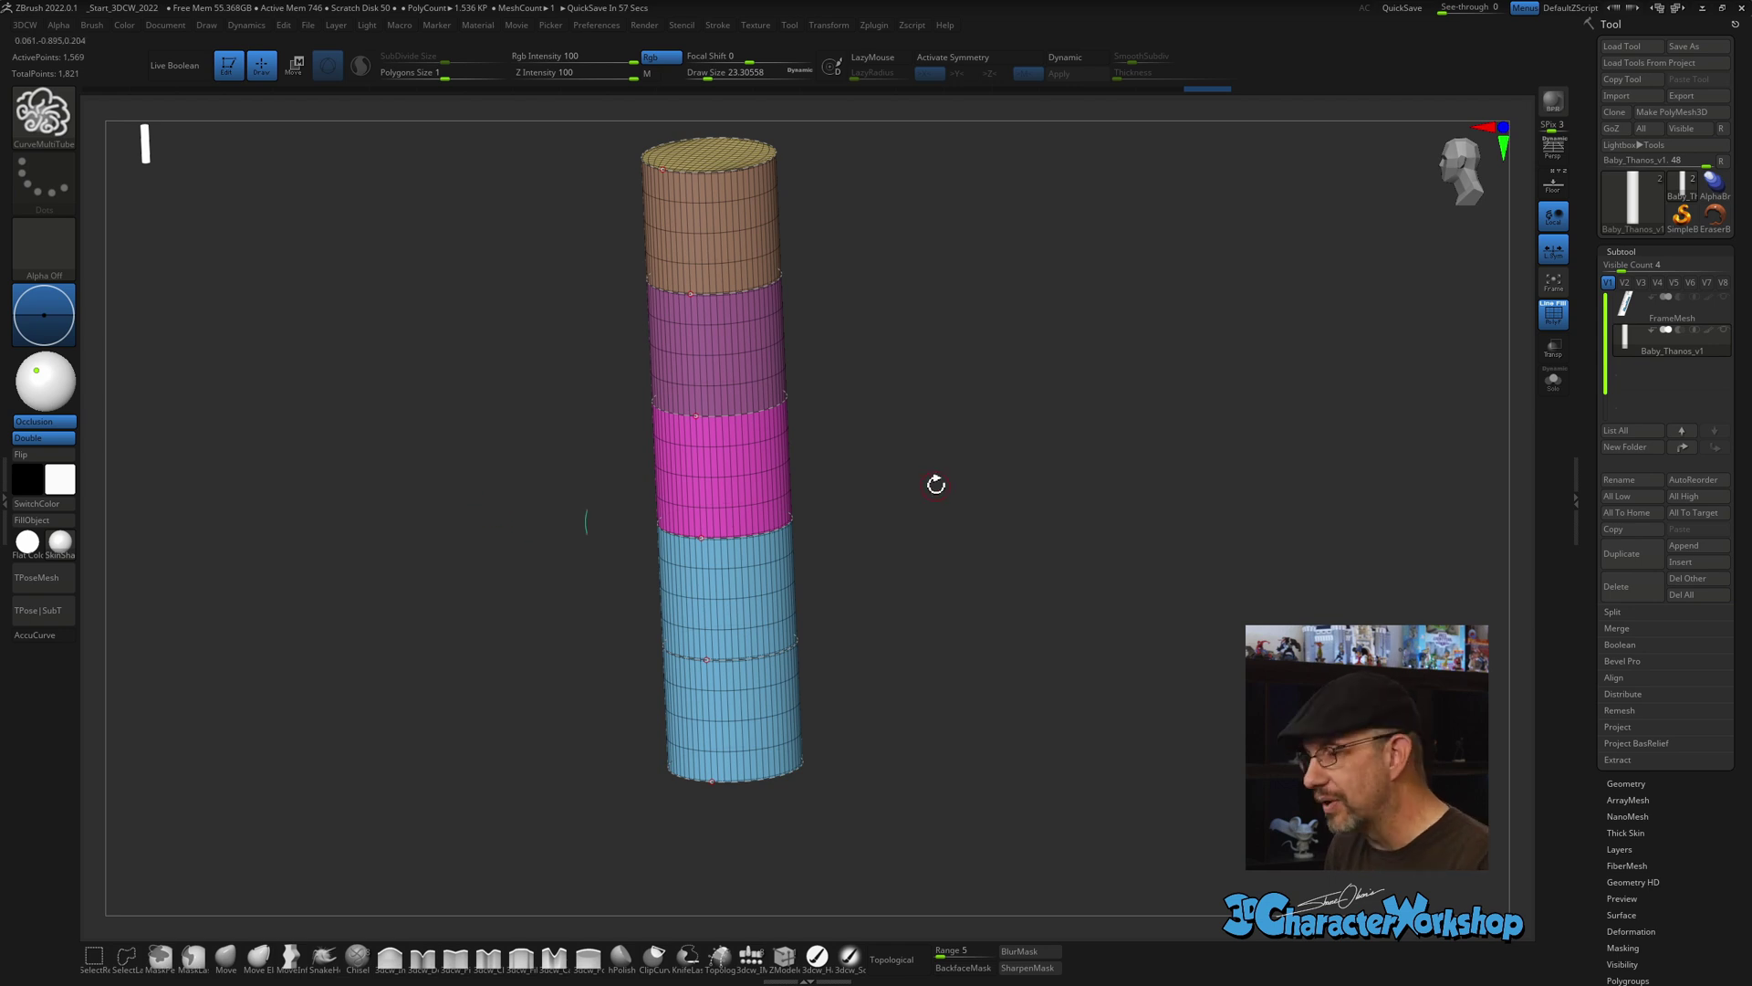
Try applying CurveMultiTube tubes along all the cylinder's frame curves, and undo them.
click(764, 529)
drag(915, 320, 428, 553)
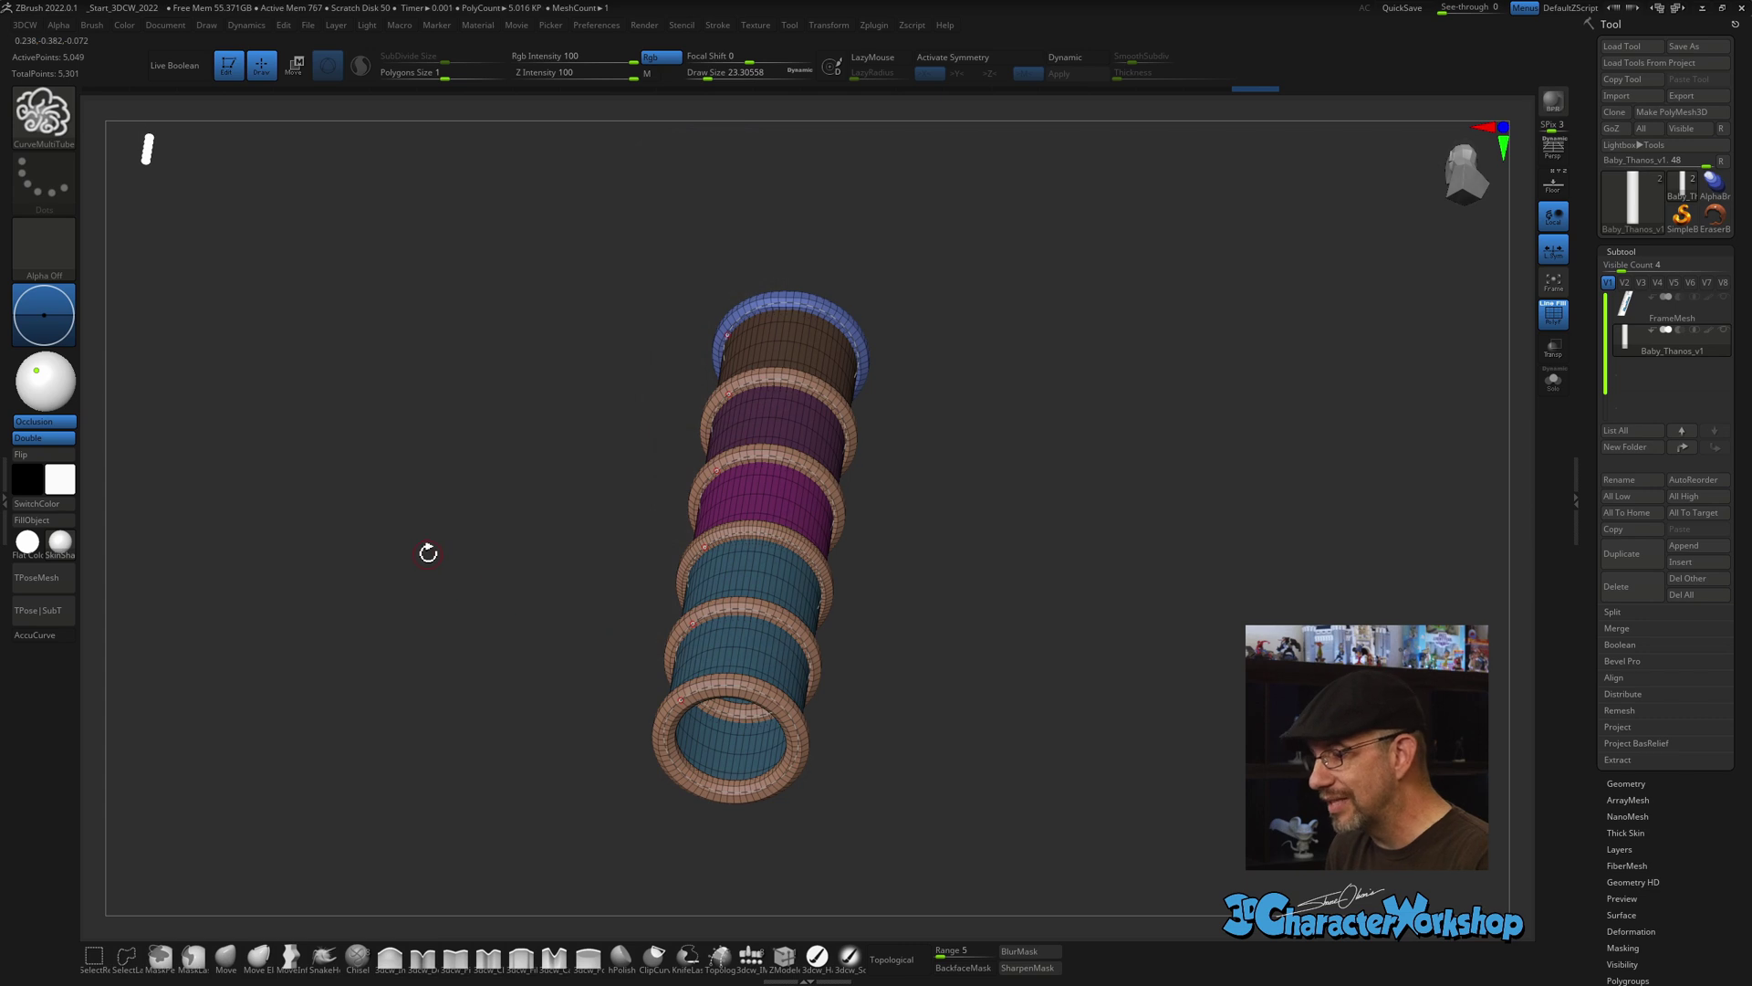
drag(1020, 489, 1002, 530)
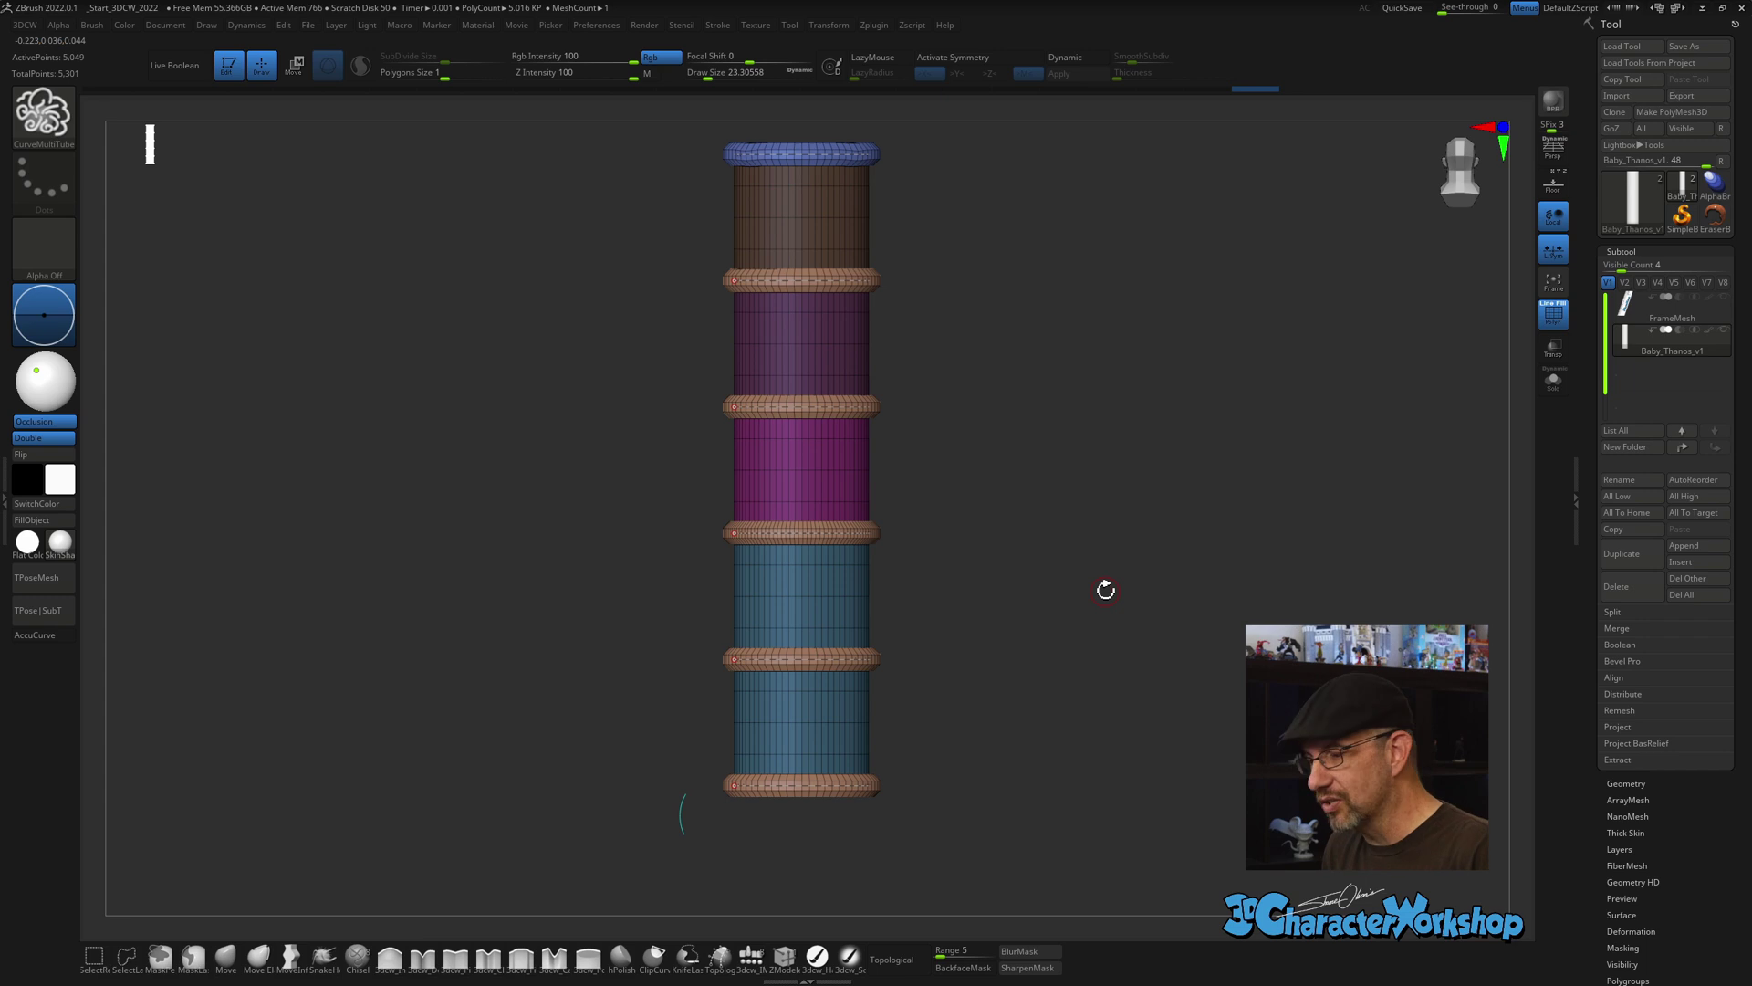
key(ctrl)
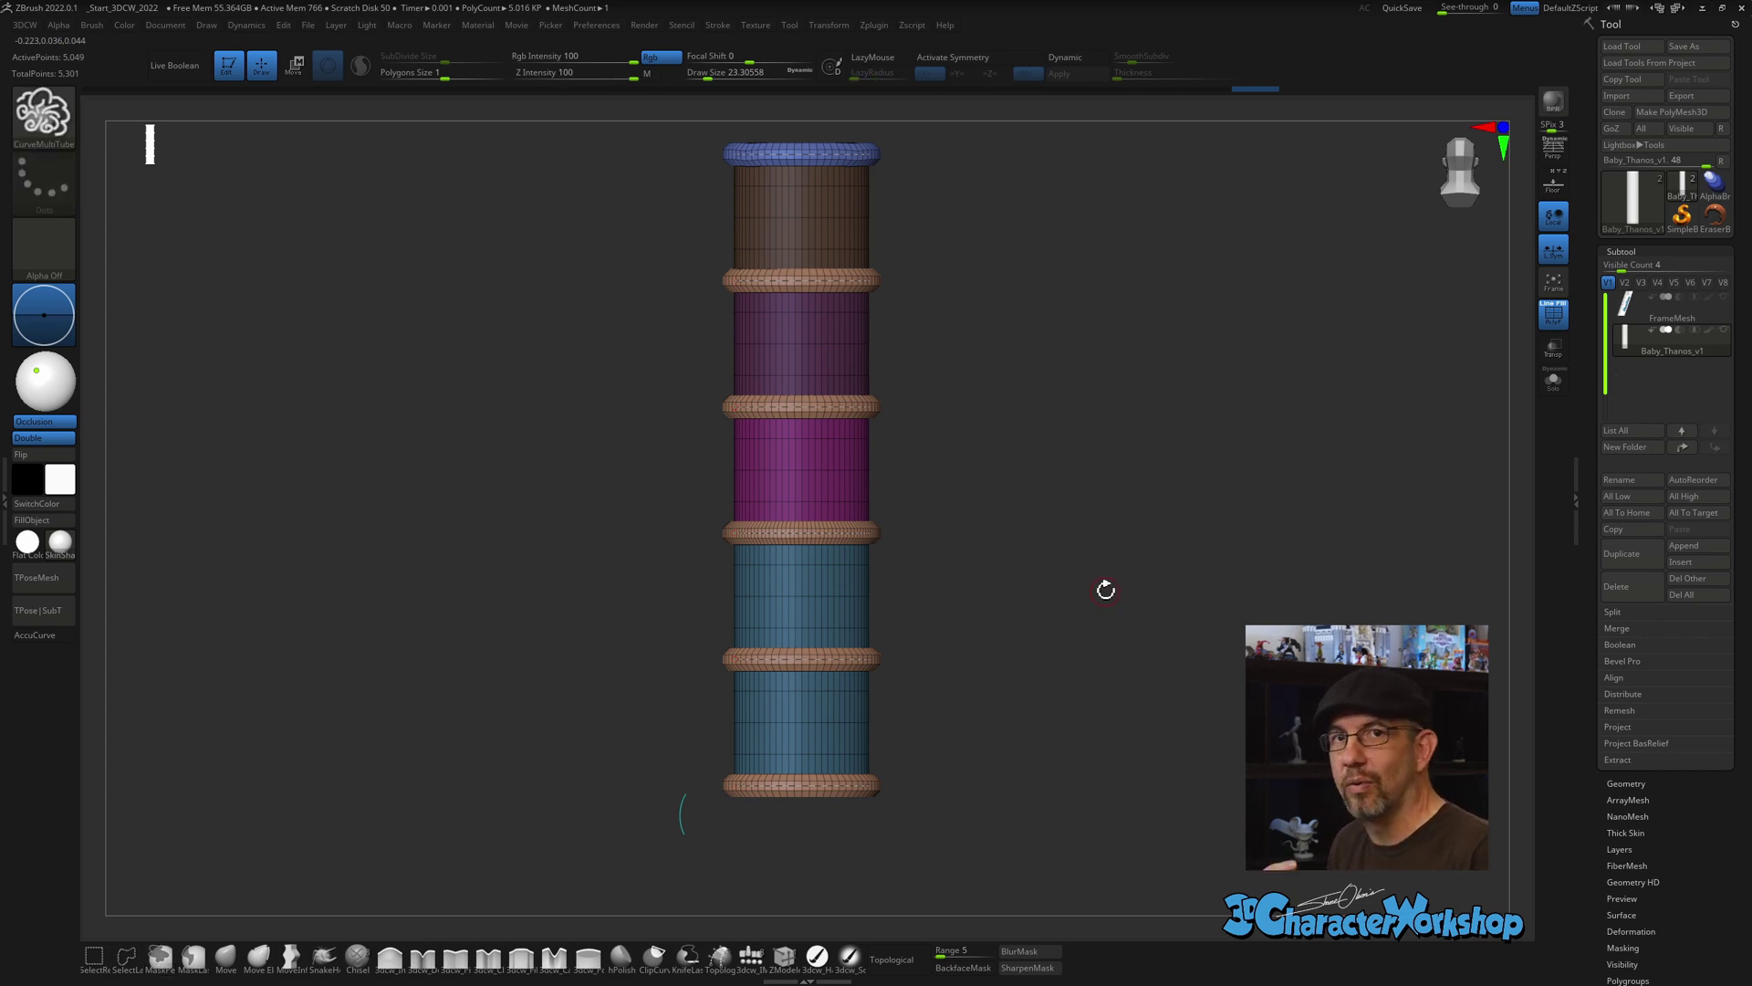
key(ctrl+z)
drag(983, 526, 966, 567)
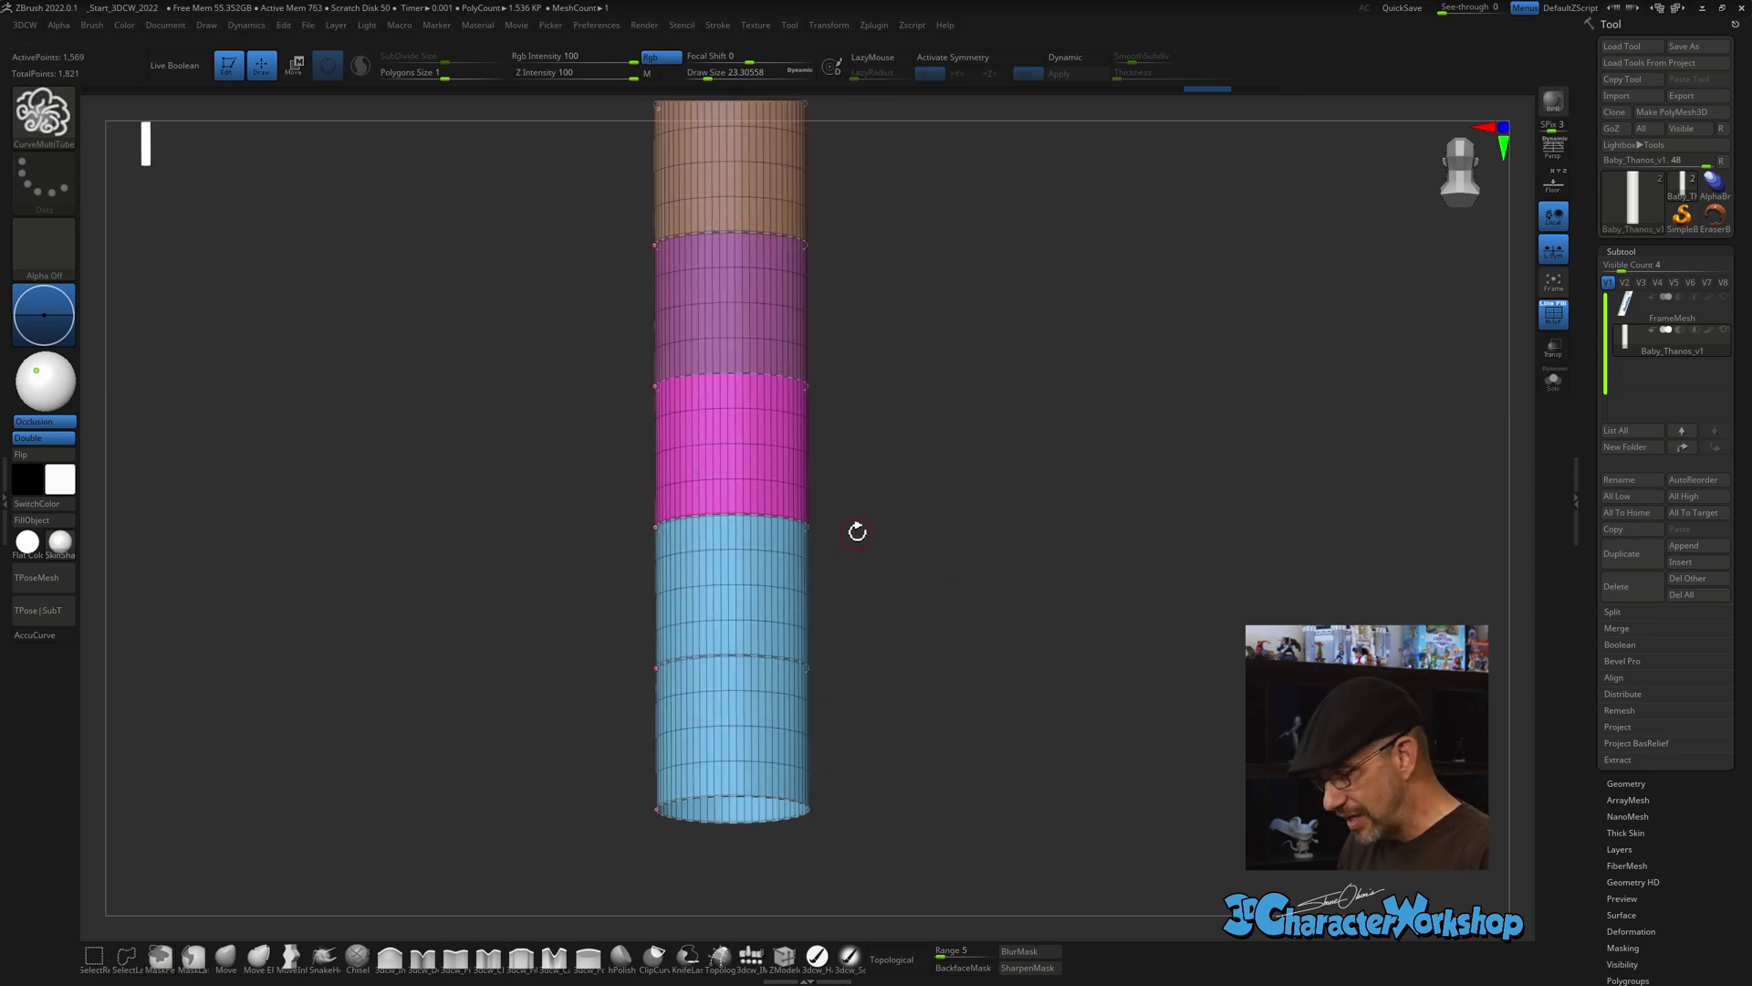
Switch to the CurveStrapSnap brush for the cylinder's frame curves.
key(b)
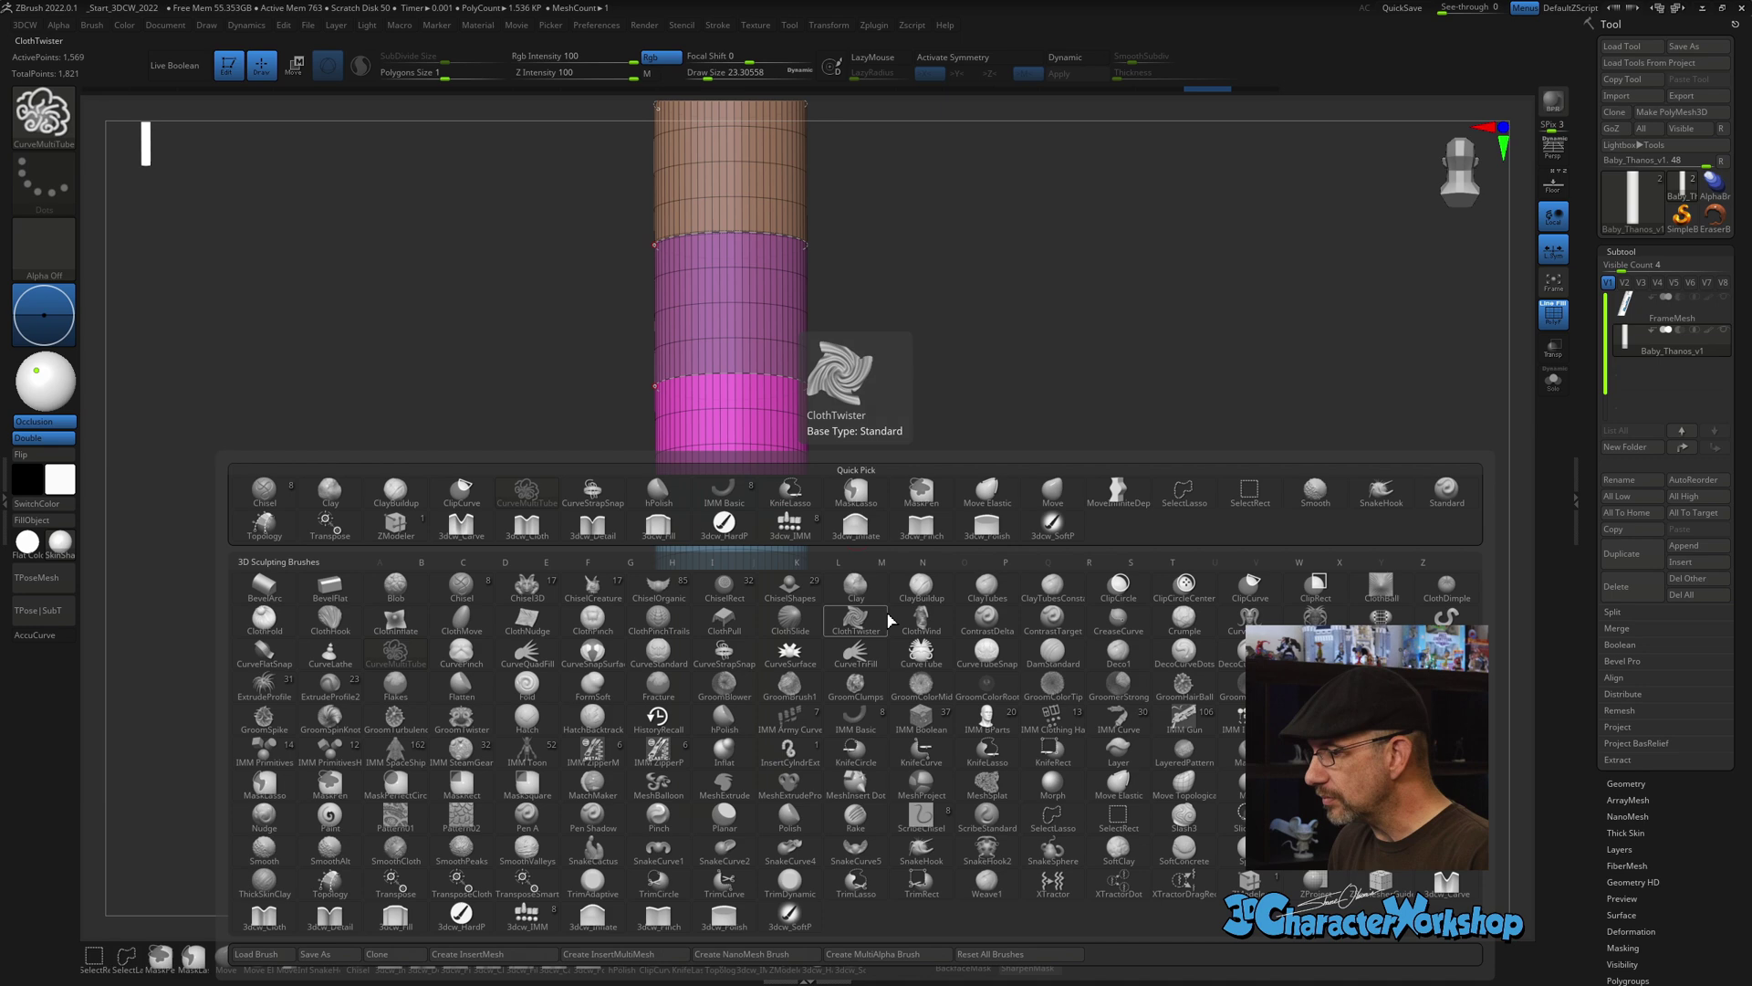
key(c)
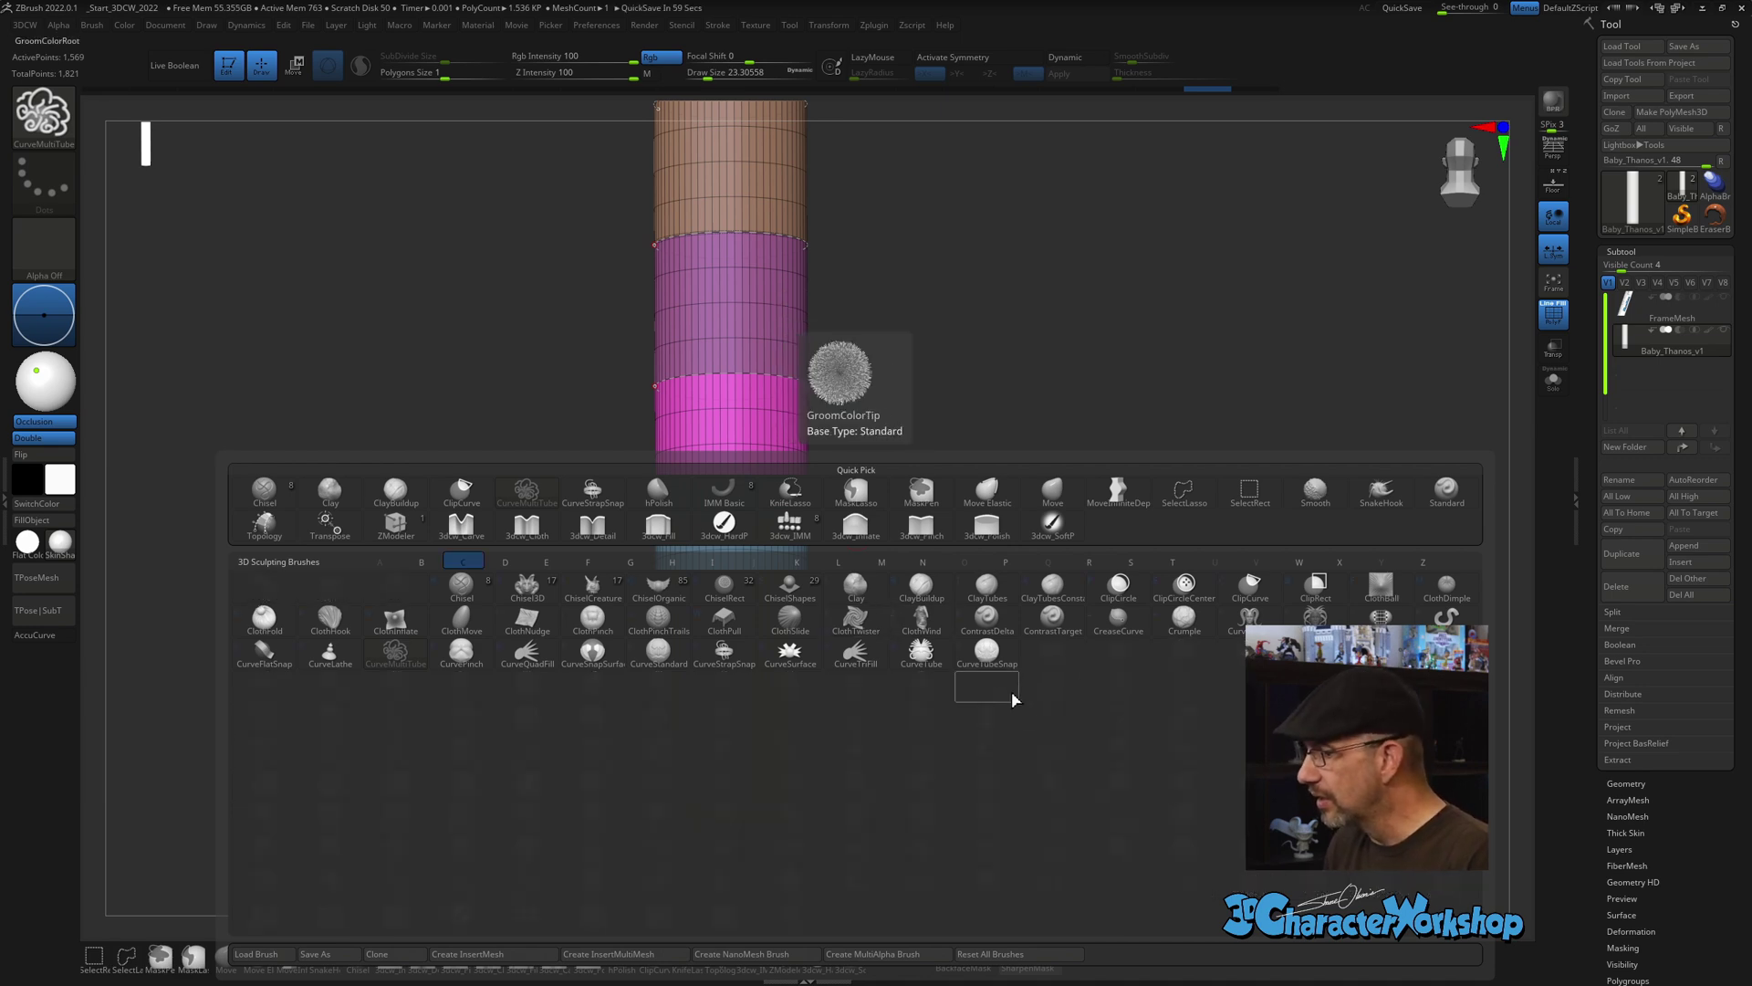
click(724, 653)
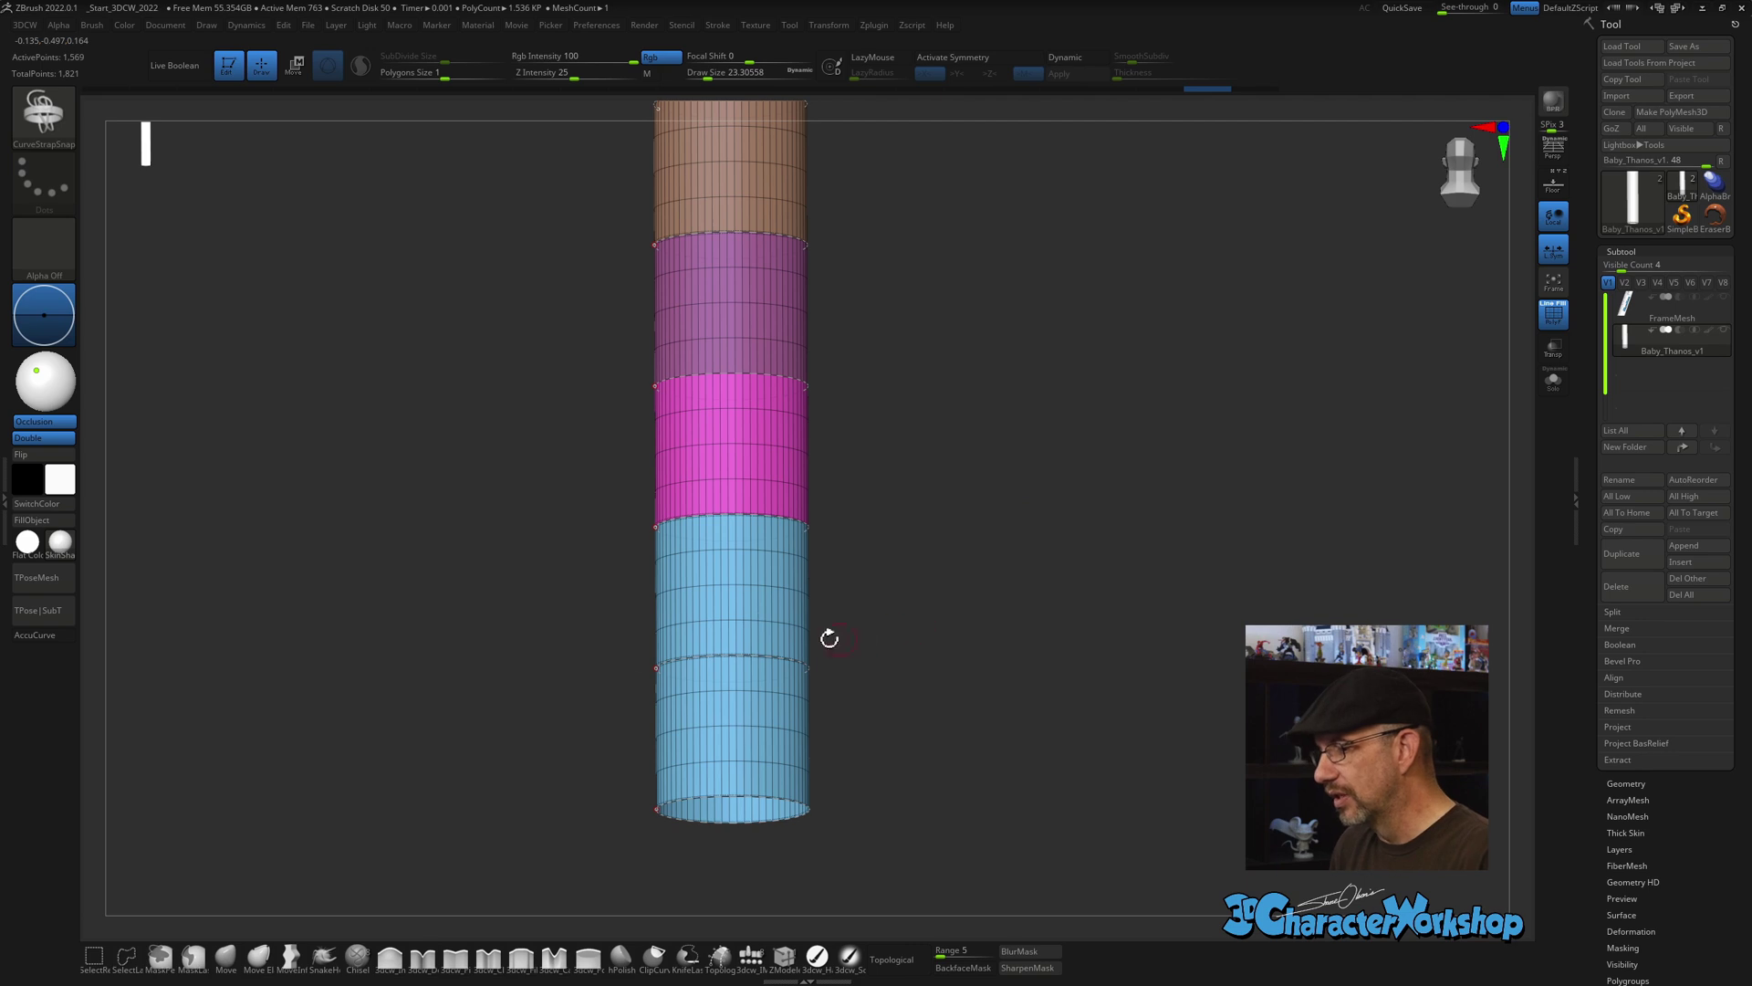
Try generating CurveStrapSnap straps along all the cylinder's frame curves, and undo them.
click(748, 657)
drag(1117, 465, 638, 313)
drag(364, 379, 399, 129)
mouse_move(364, 350)
mouse_down()
mouse_move(524, 229)
mouse_move(462, 313)
mouse_up()
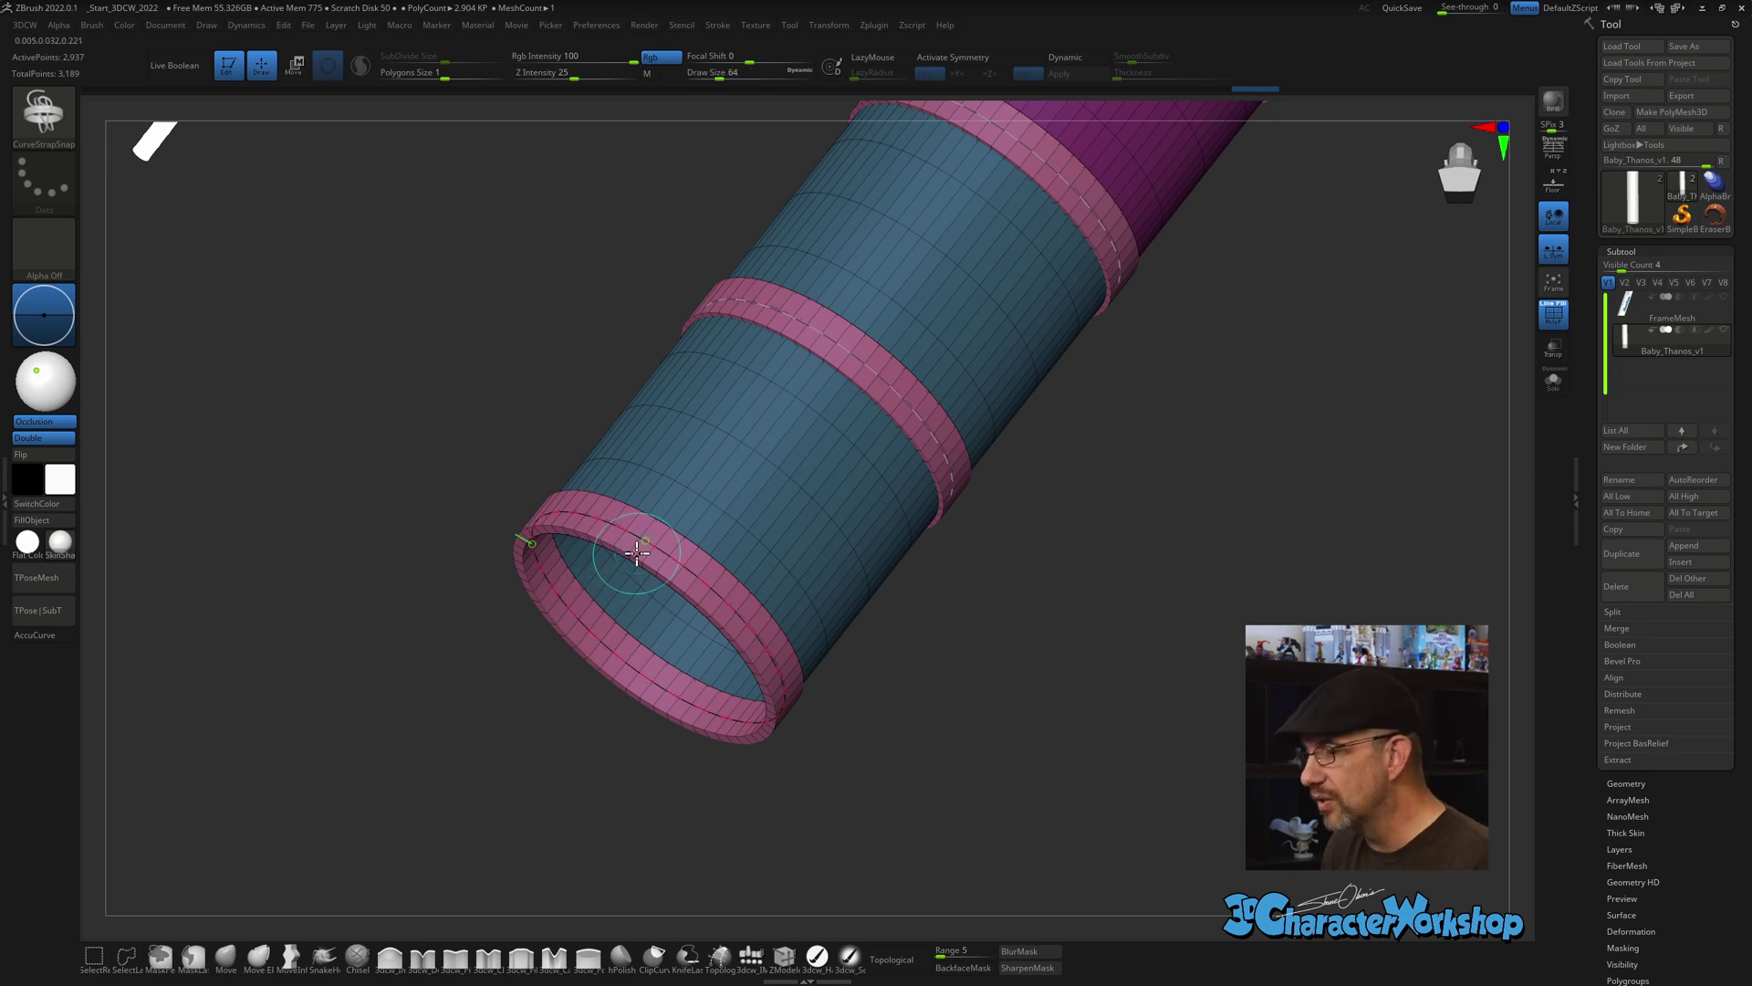
key(ctrl)
key(ctrl+z)
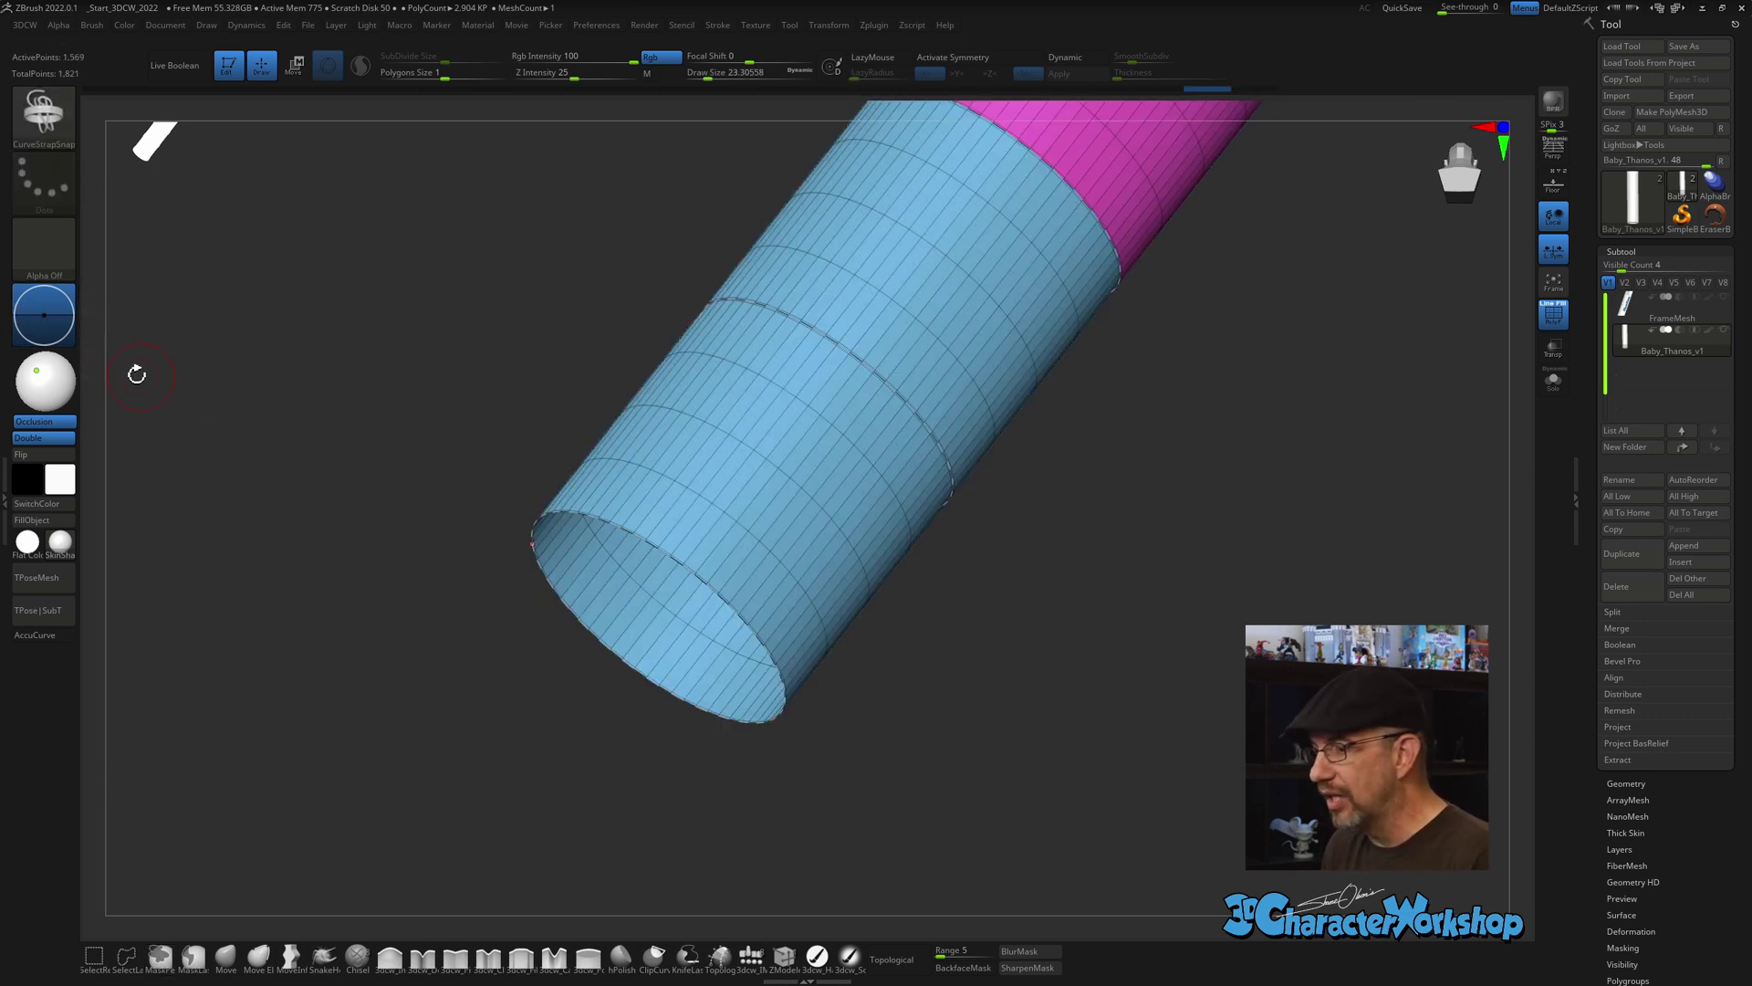
Try regenerating the straps along the frame curves with the brush depth raised above the surface, and undo them.
drag(47, 311, 43, 286)
click(42, 288)
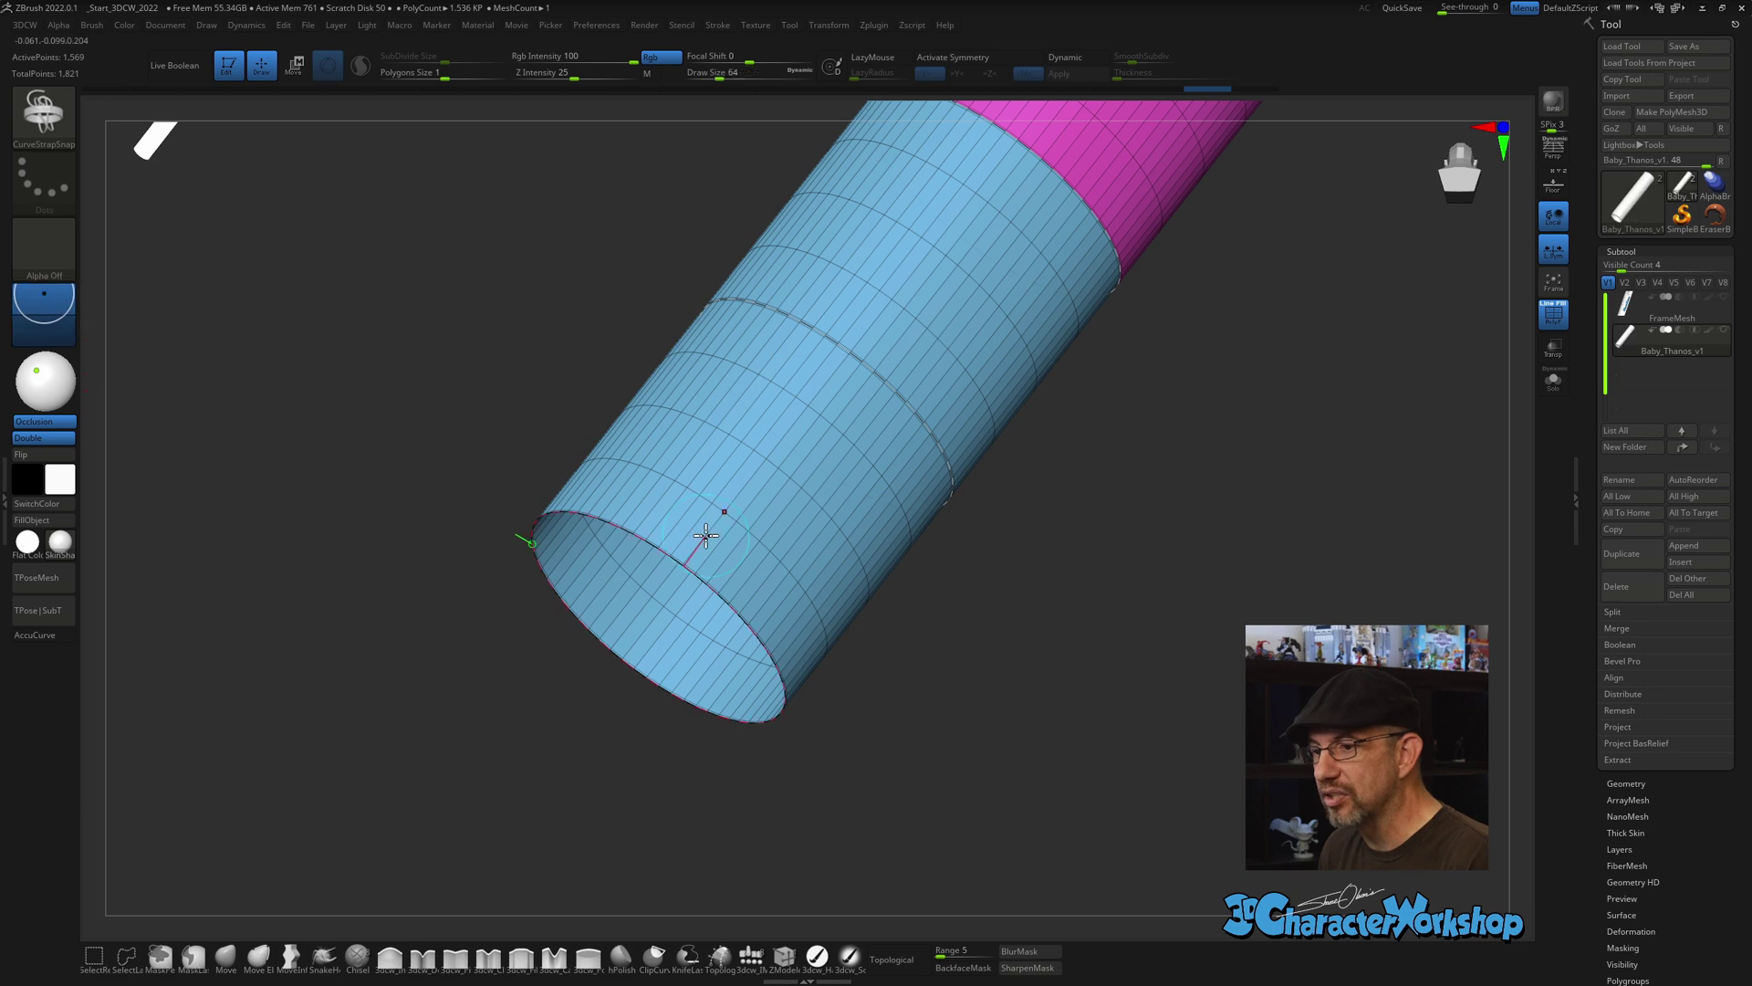
click(683, 563)
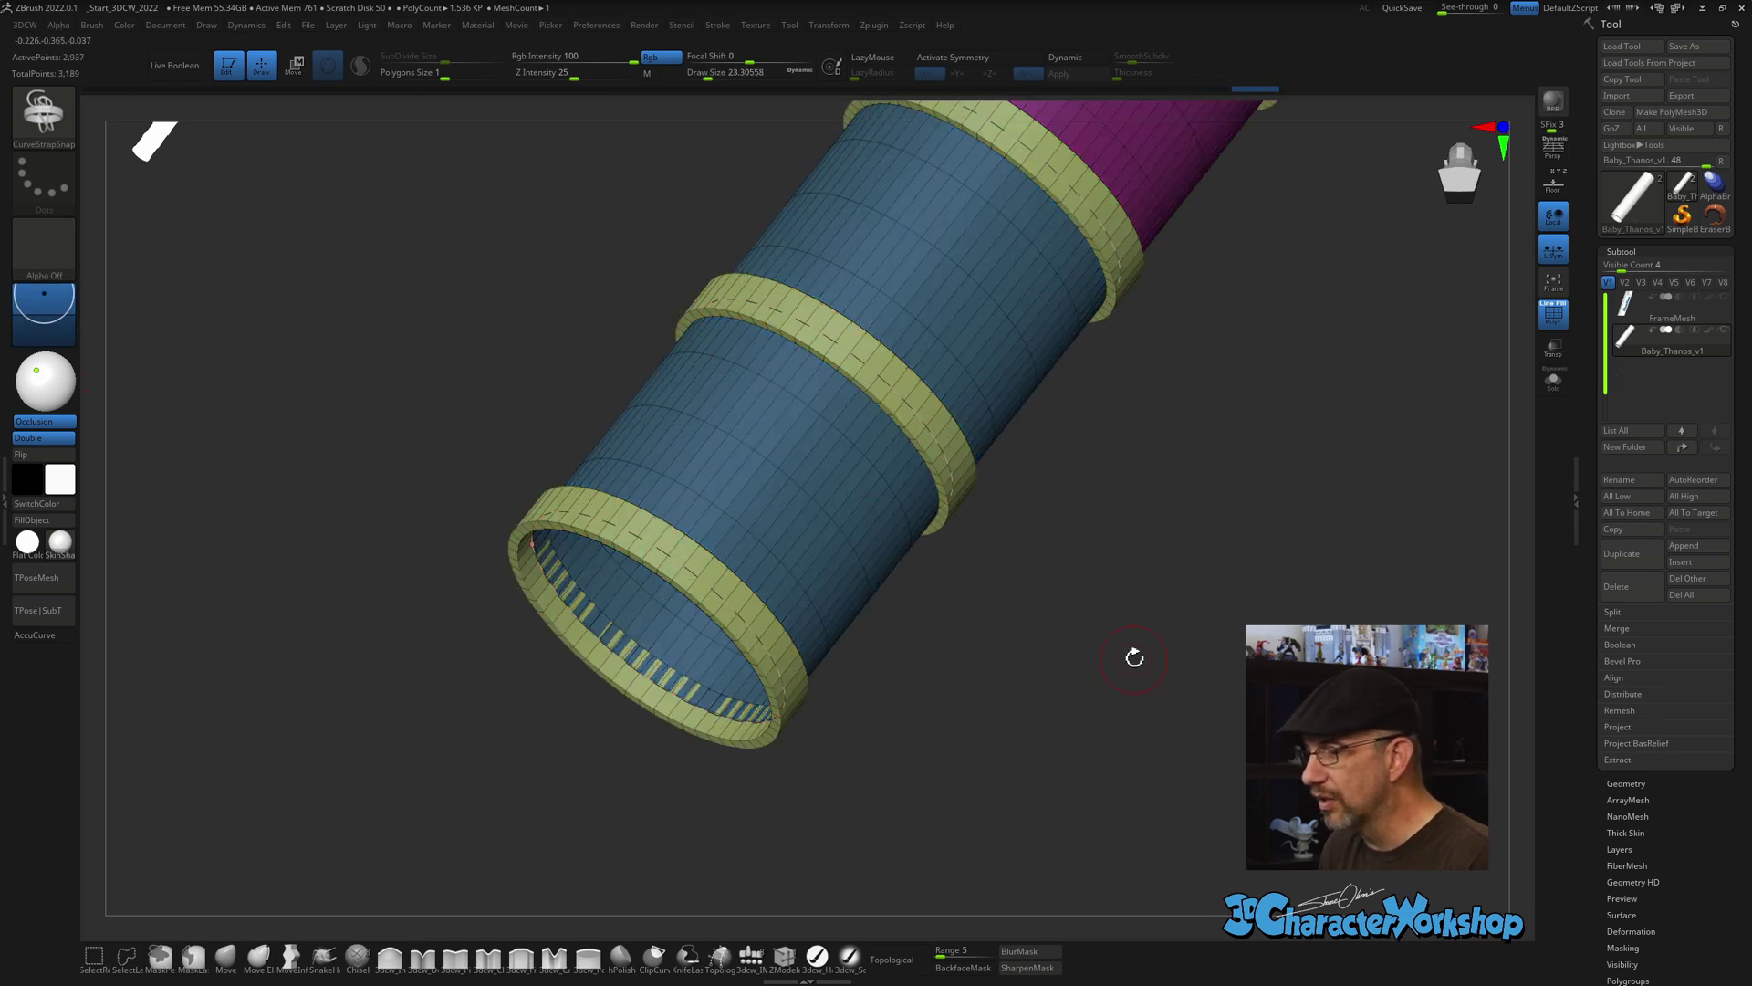
drag(1134, 657, 1097, 766)
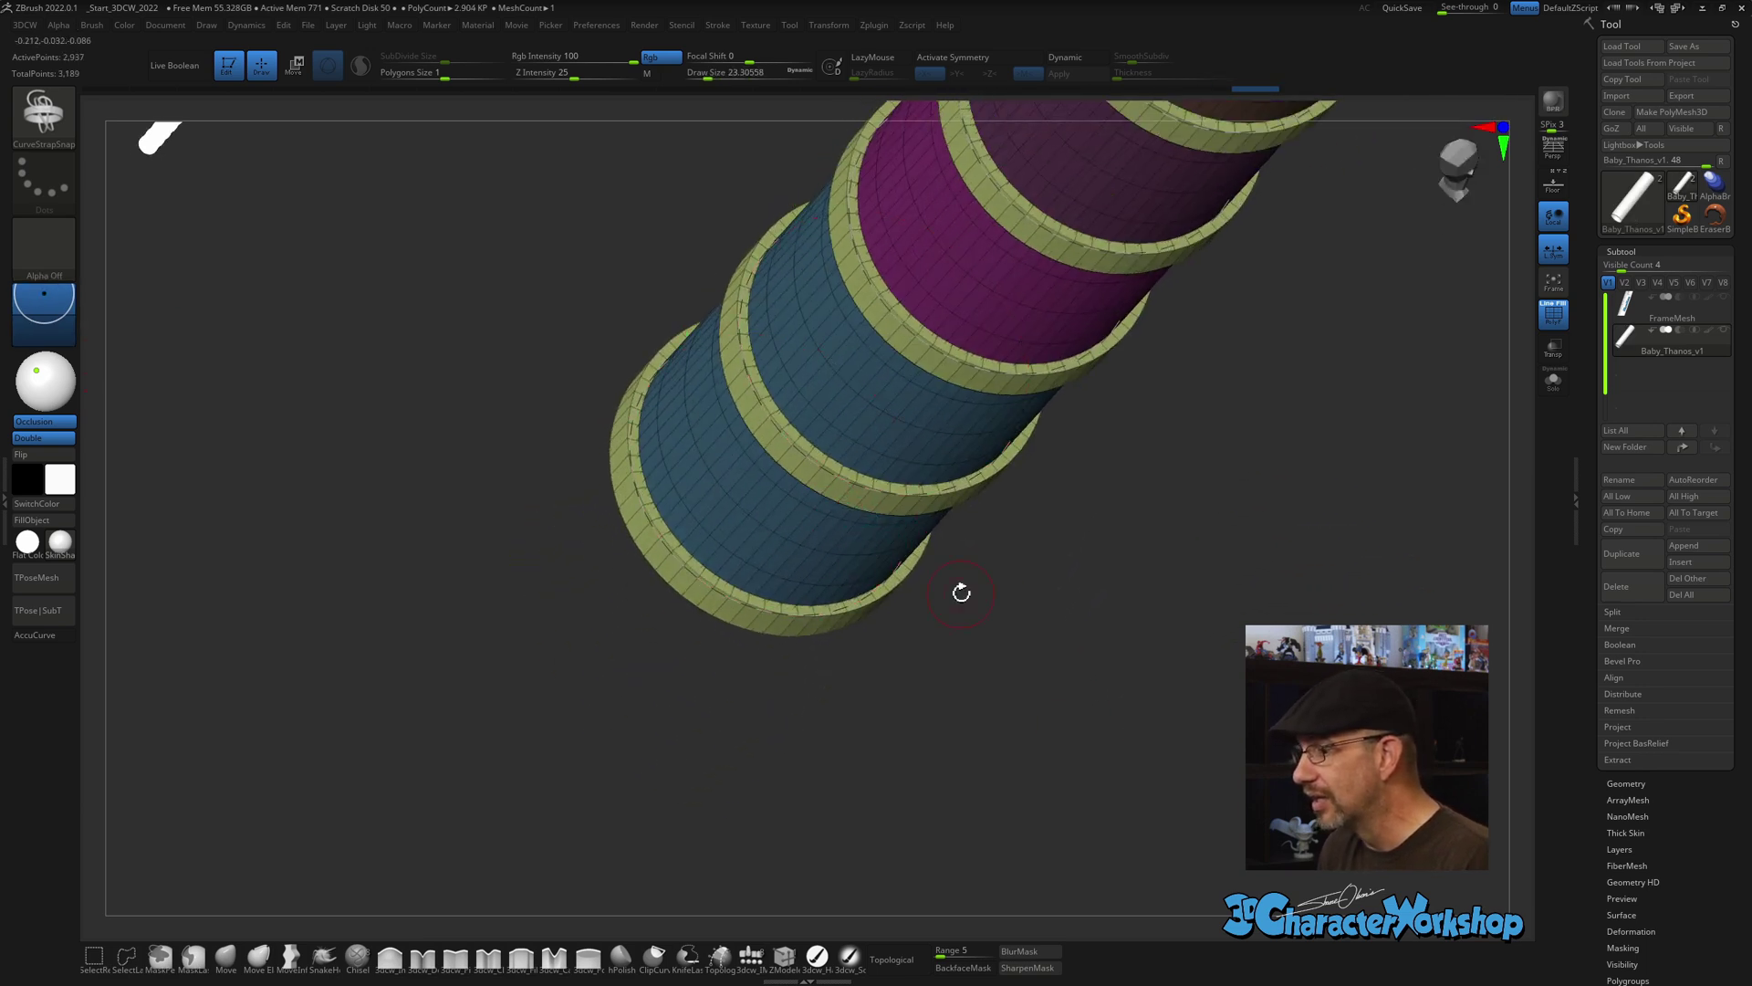
key(ctrl+z)
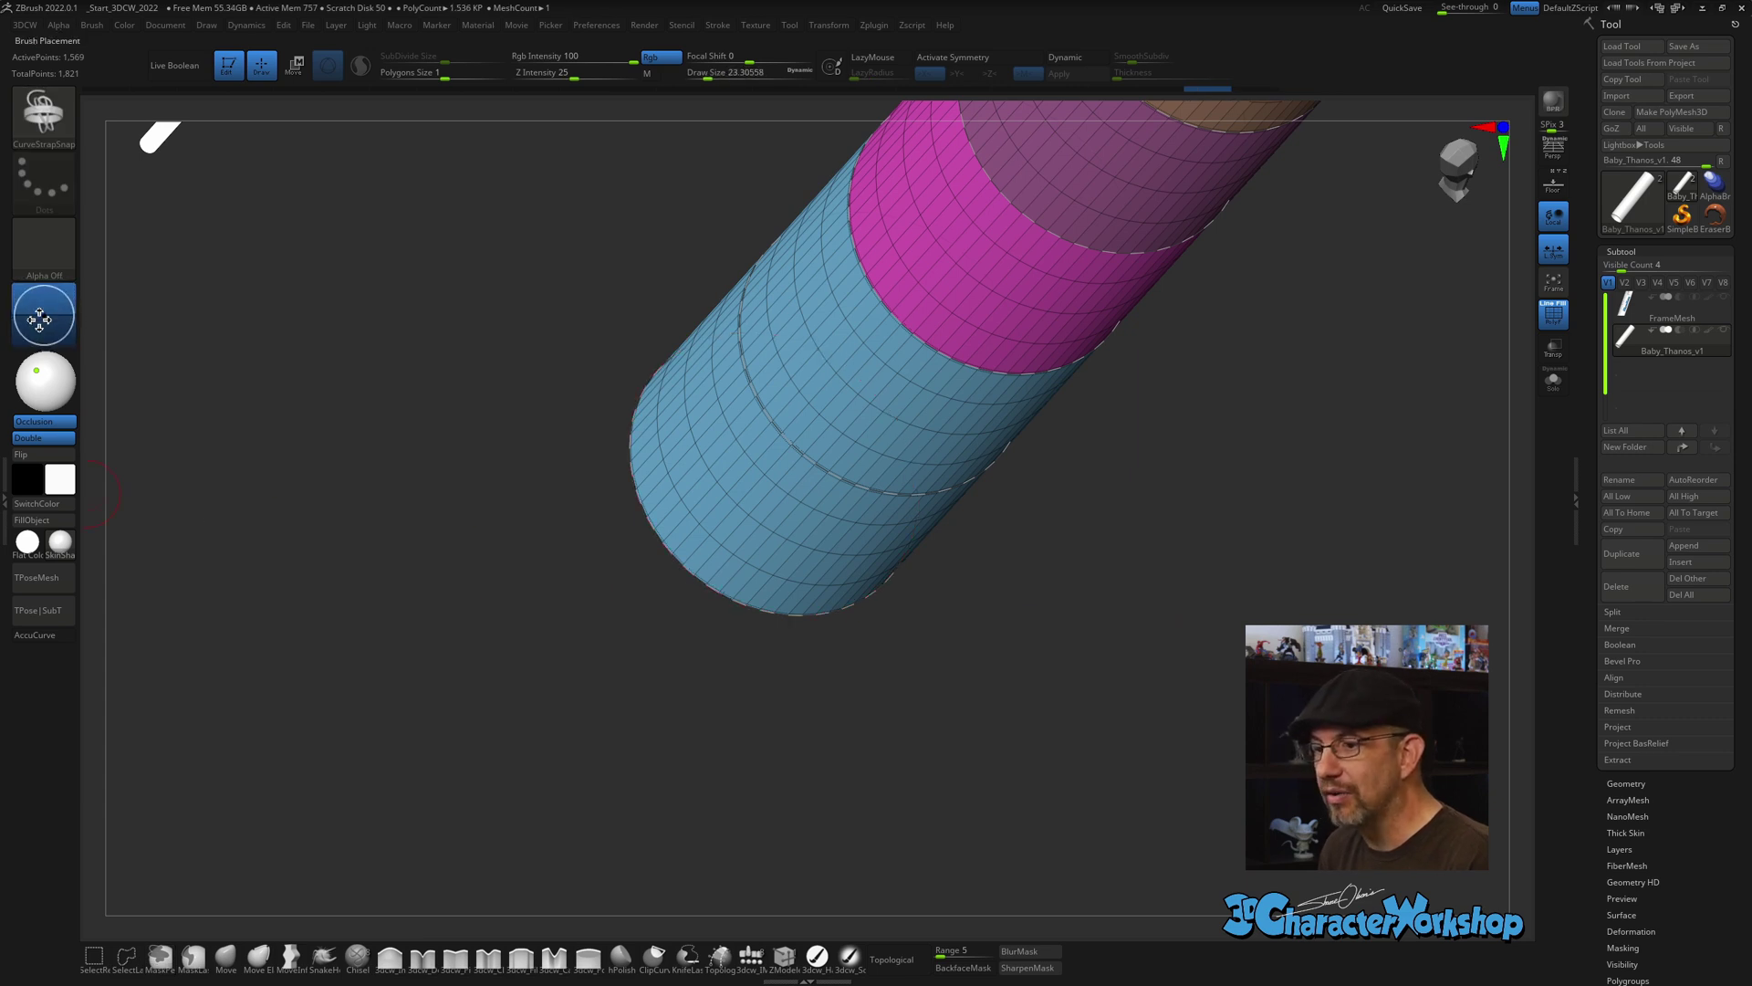
Generate straps along all the cylinder's frame curves with the brush depth centred, and check them from the cap to the open end.
click(801, 432)
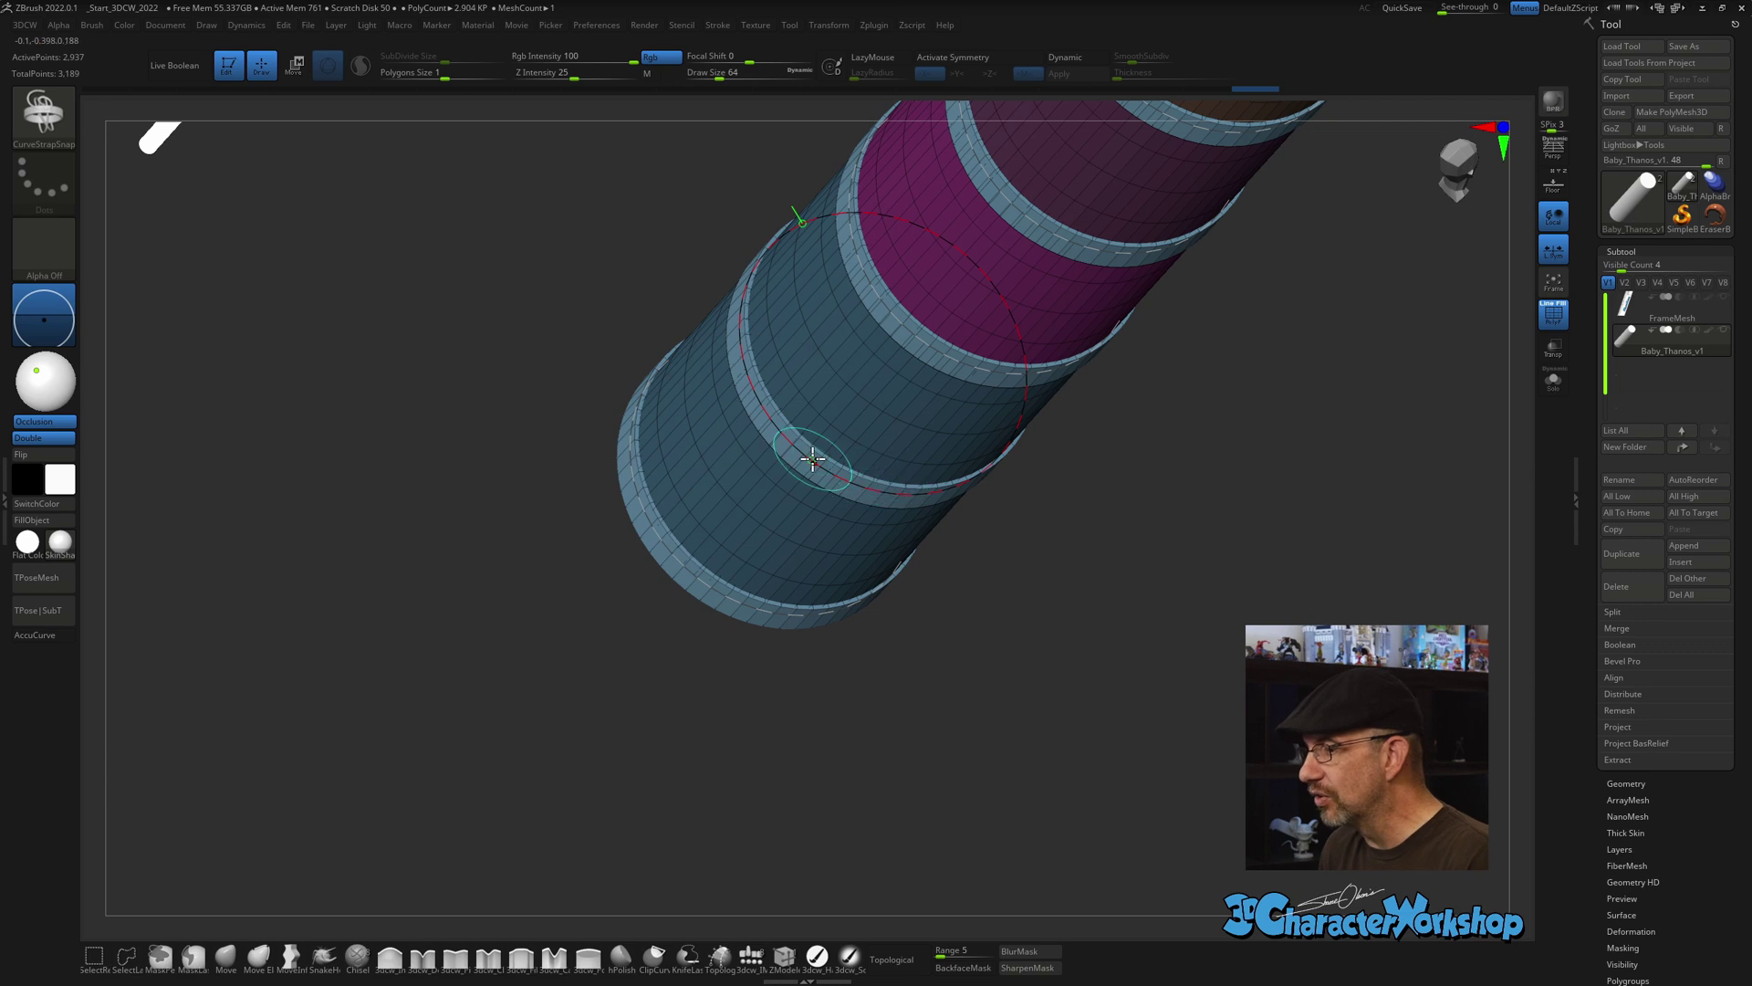
click(720, 347)
click(412, 634)
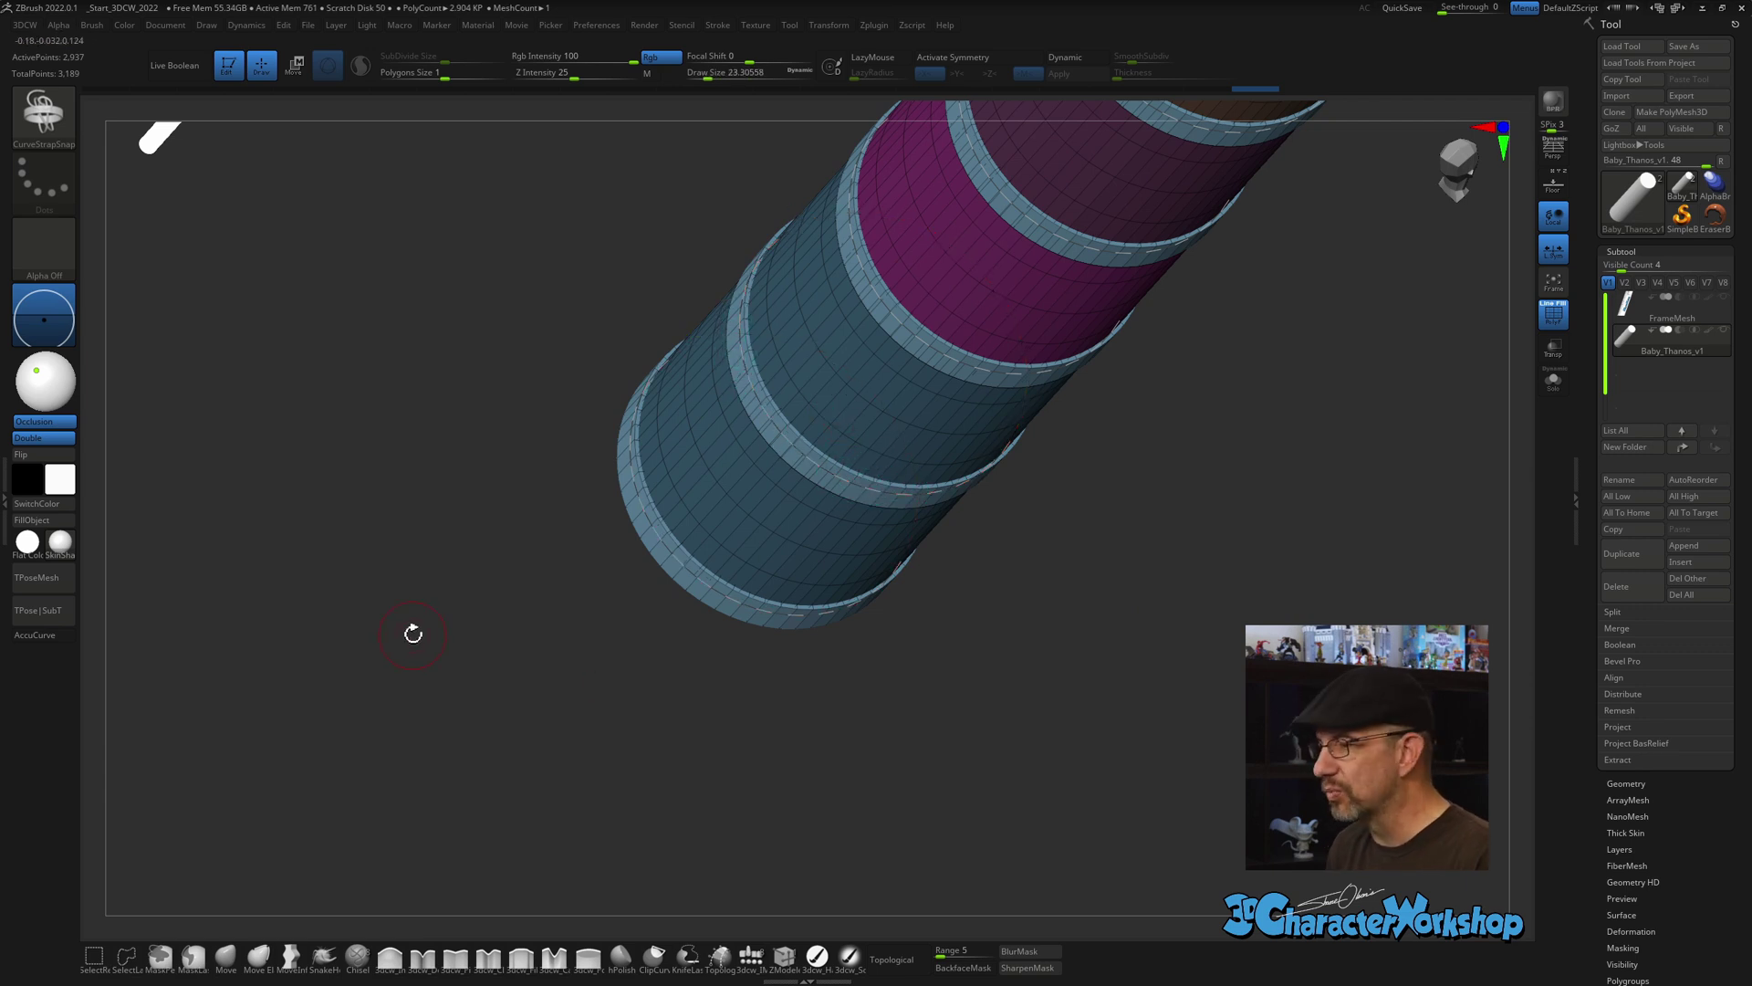
drag(547, 557, 1108, 693)
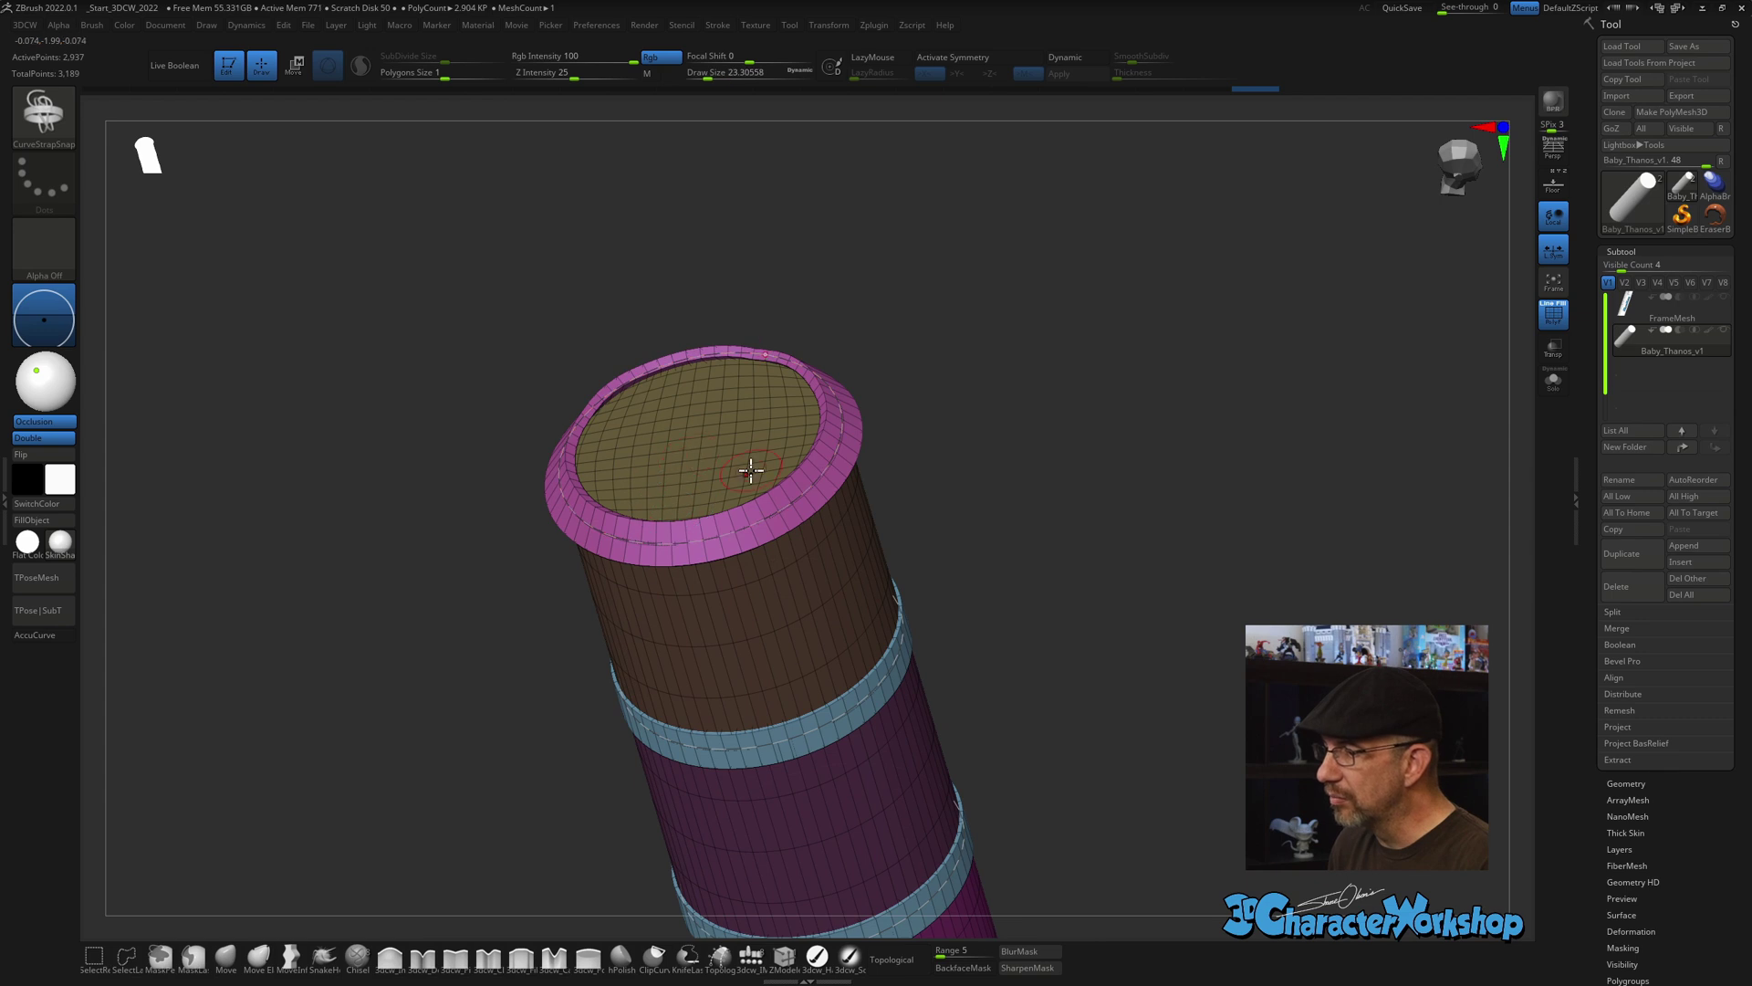
key(bracketright)
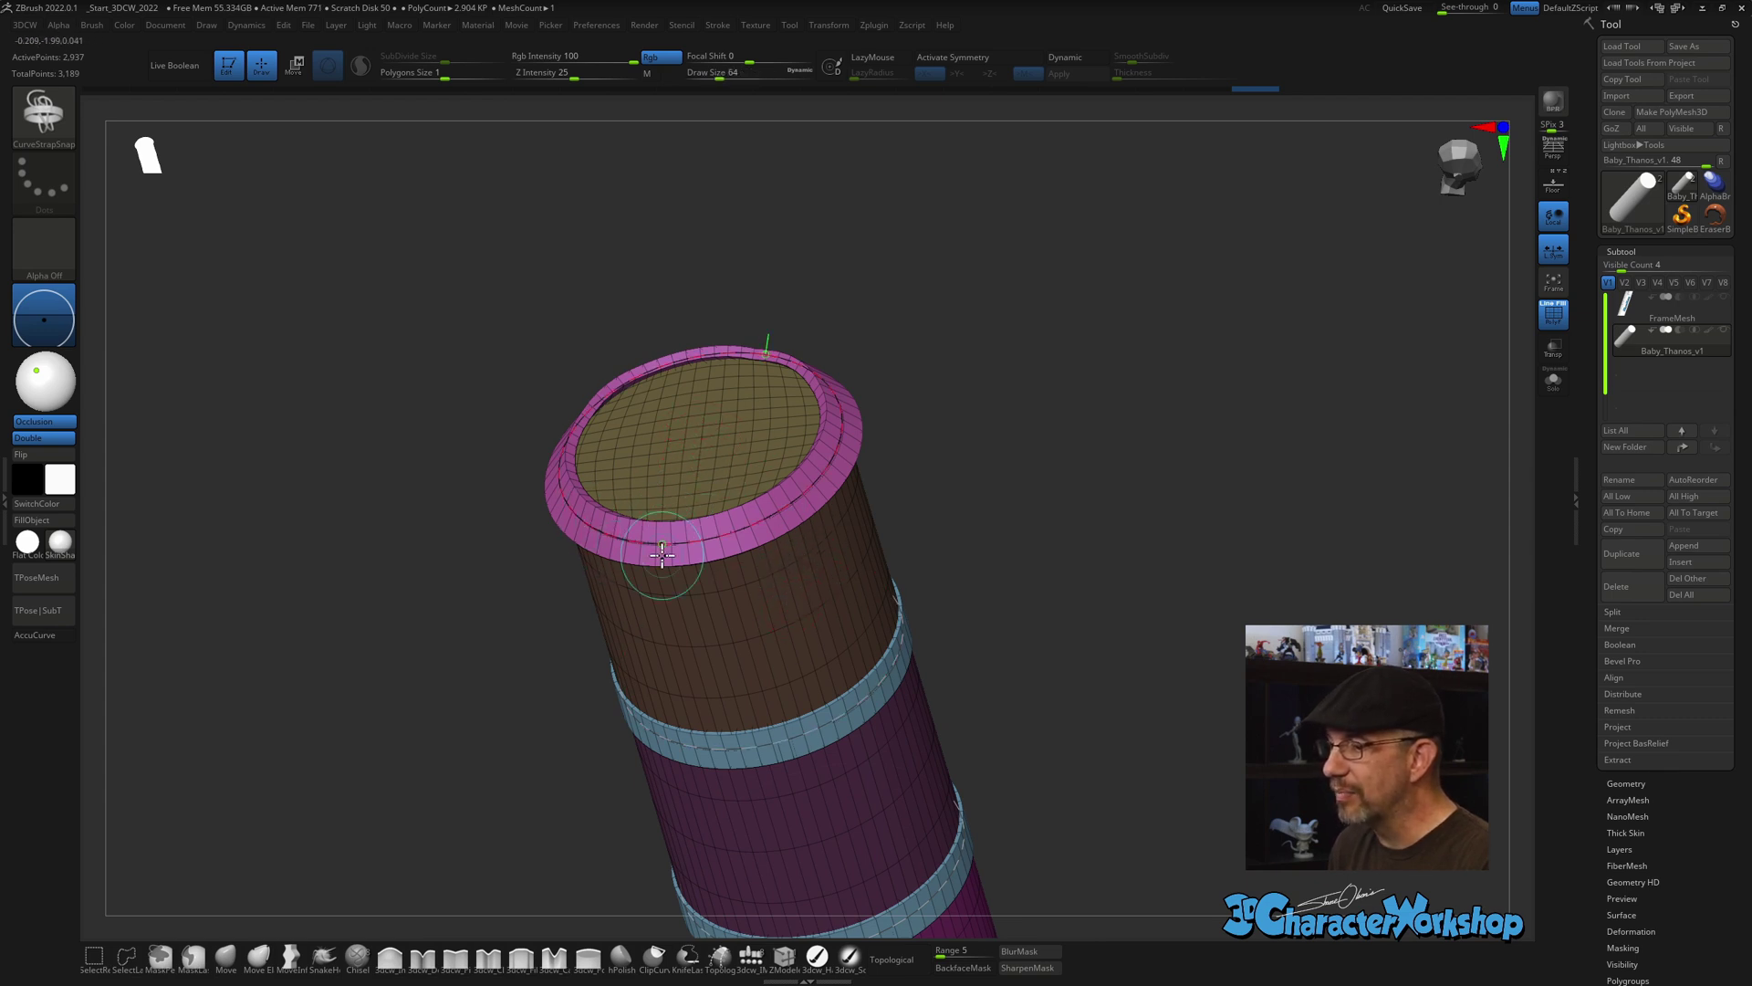
key(bracketleft)
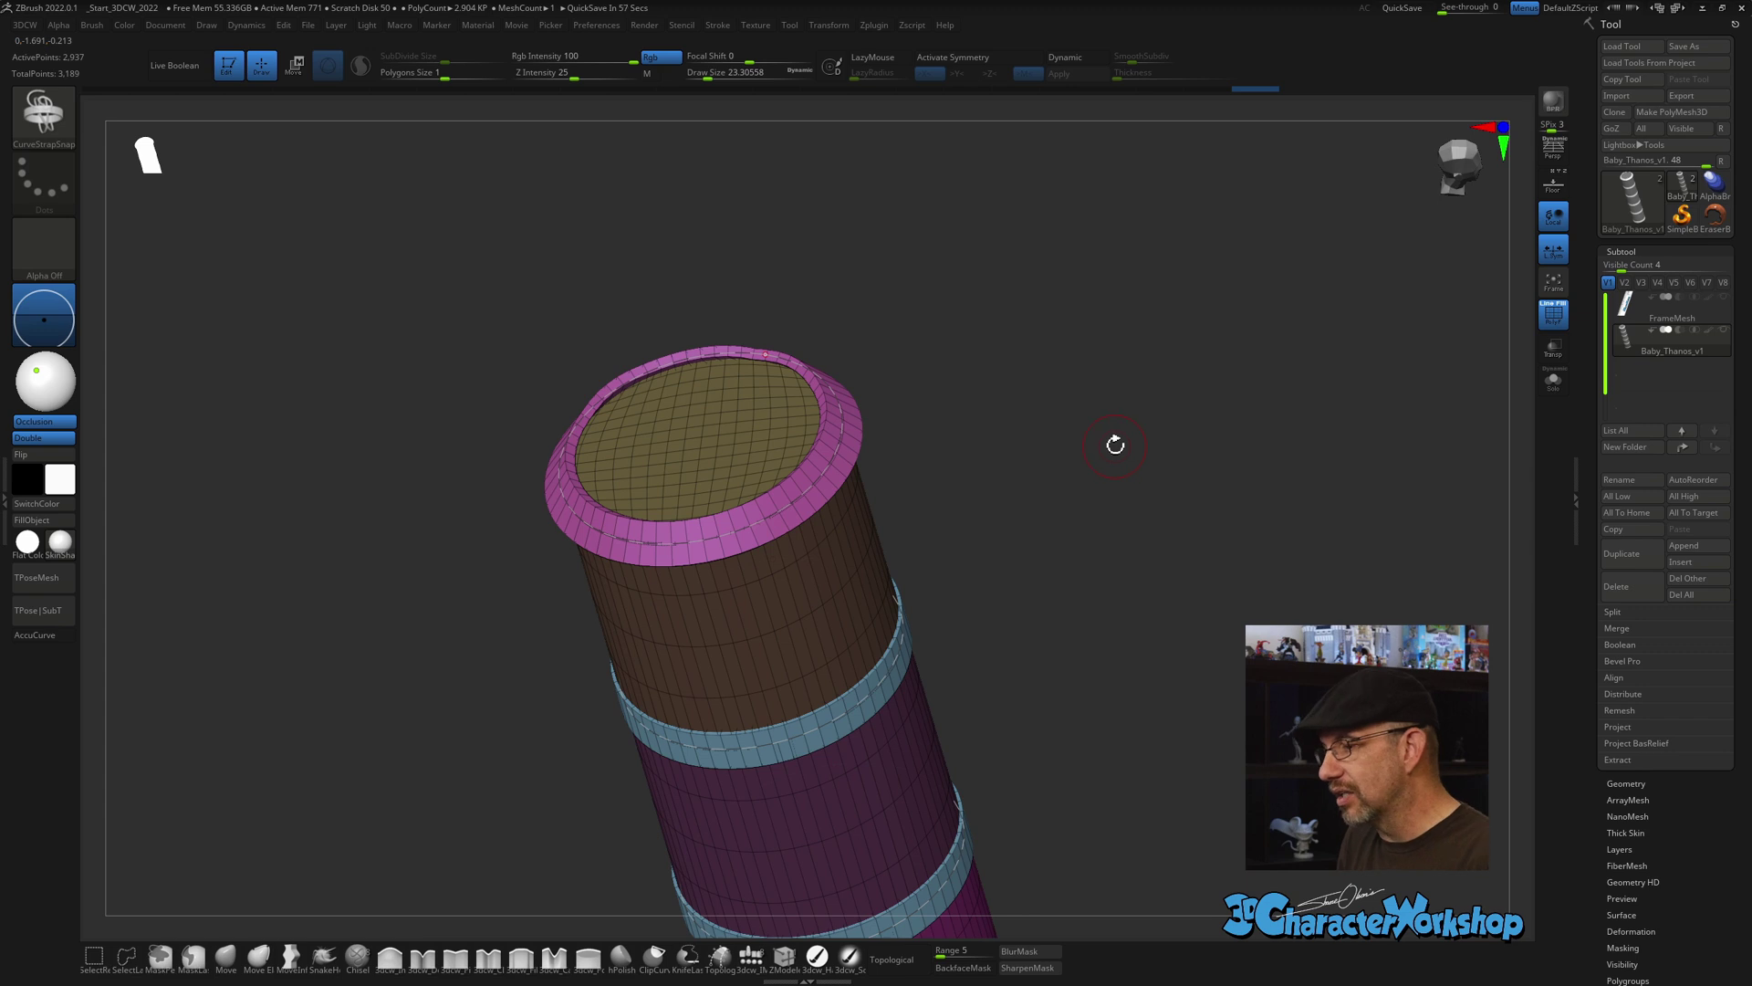
drag(1115, 452, 884, 325)
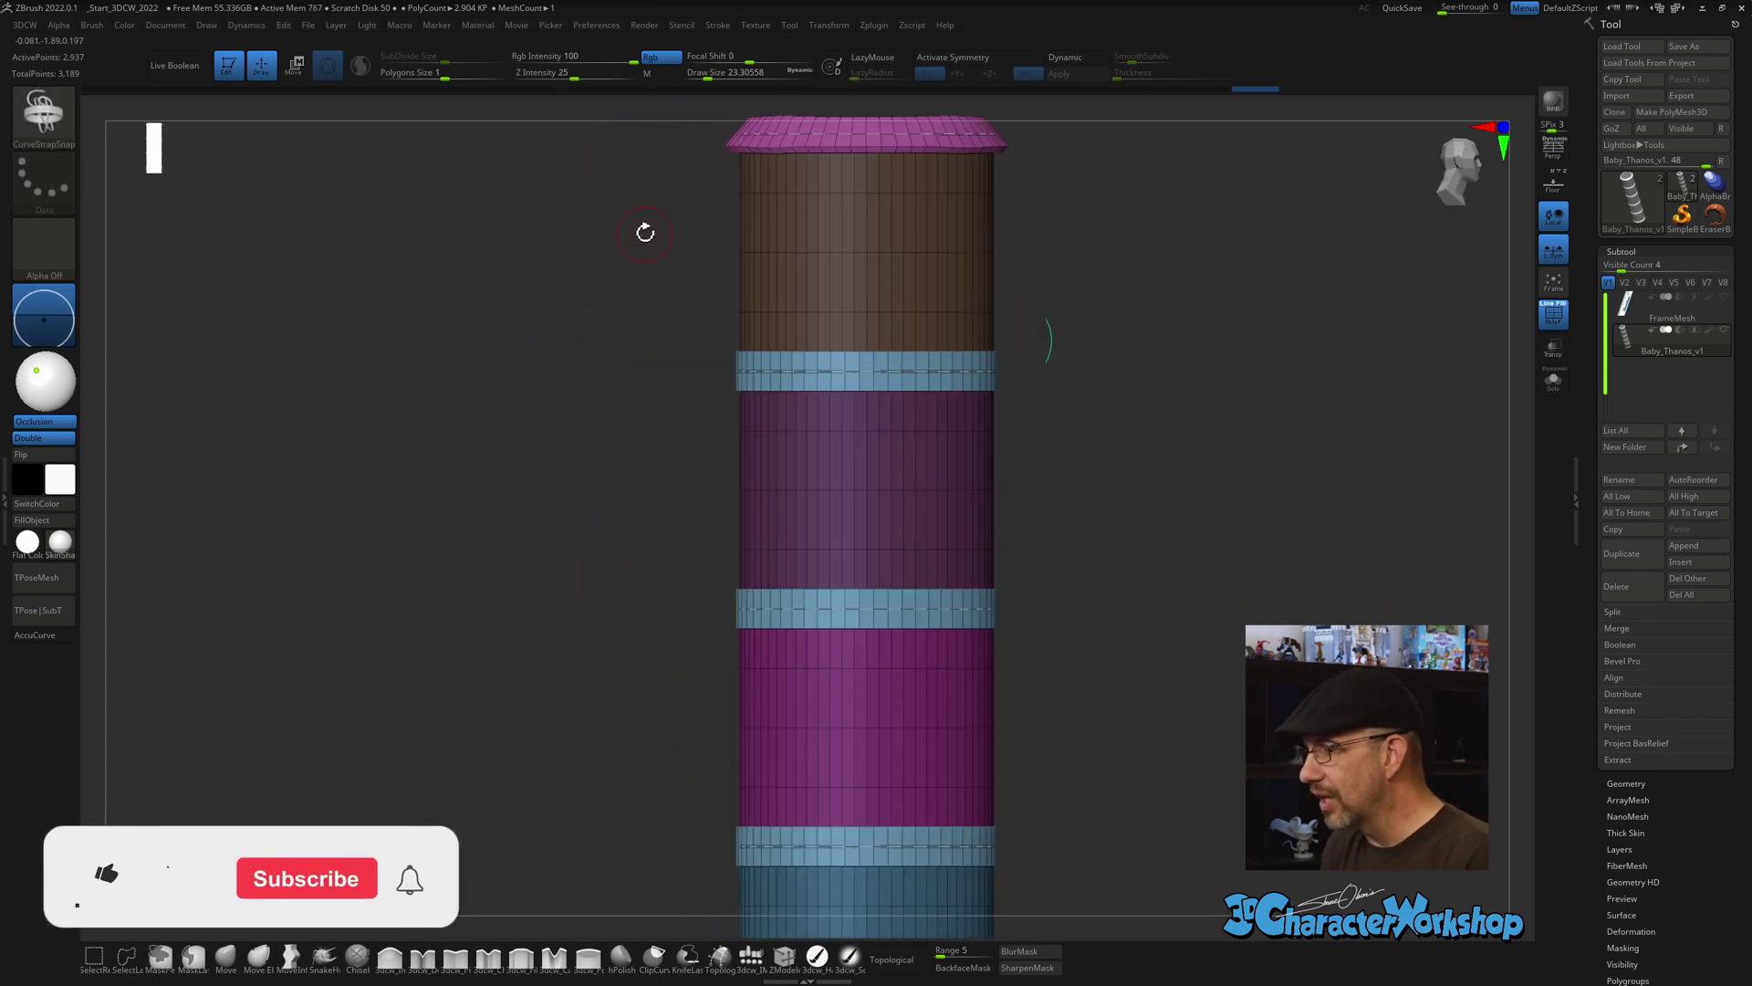
alt+drag(1191, 554, 1049, 336)
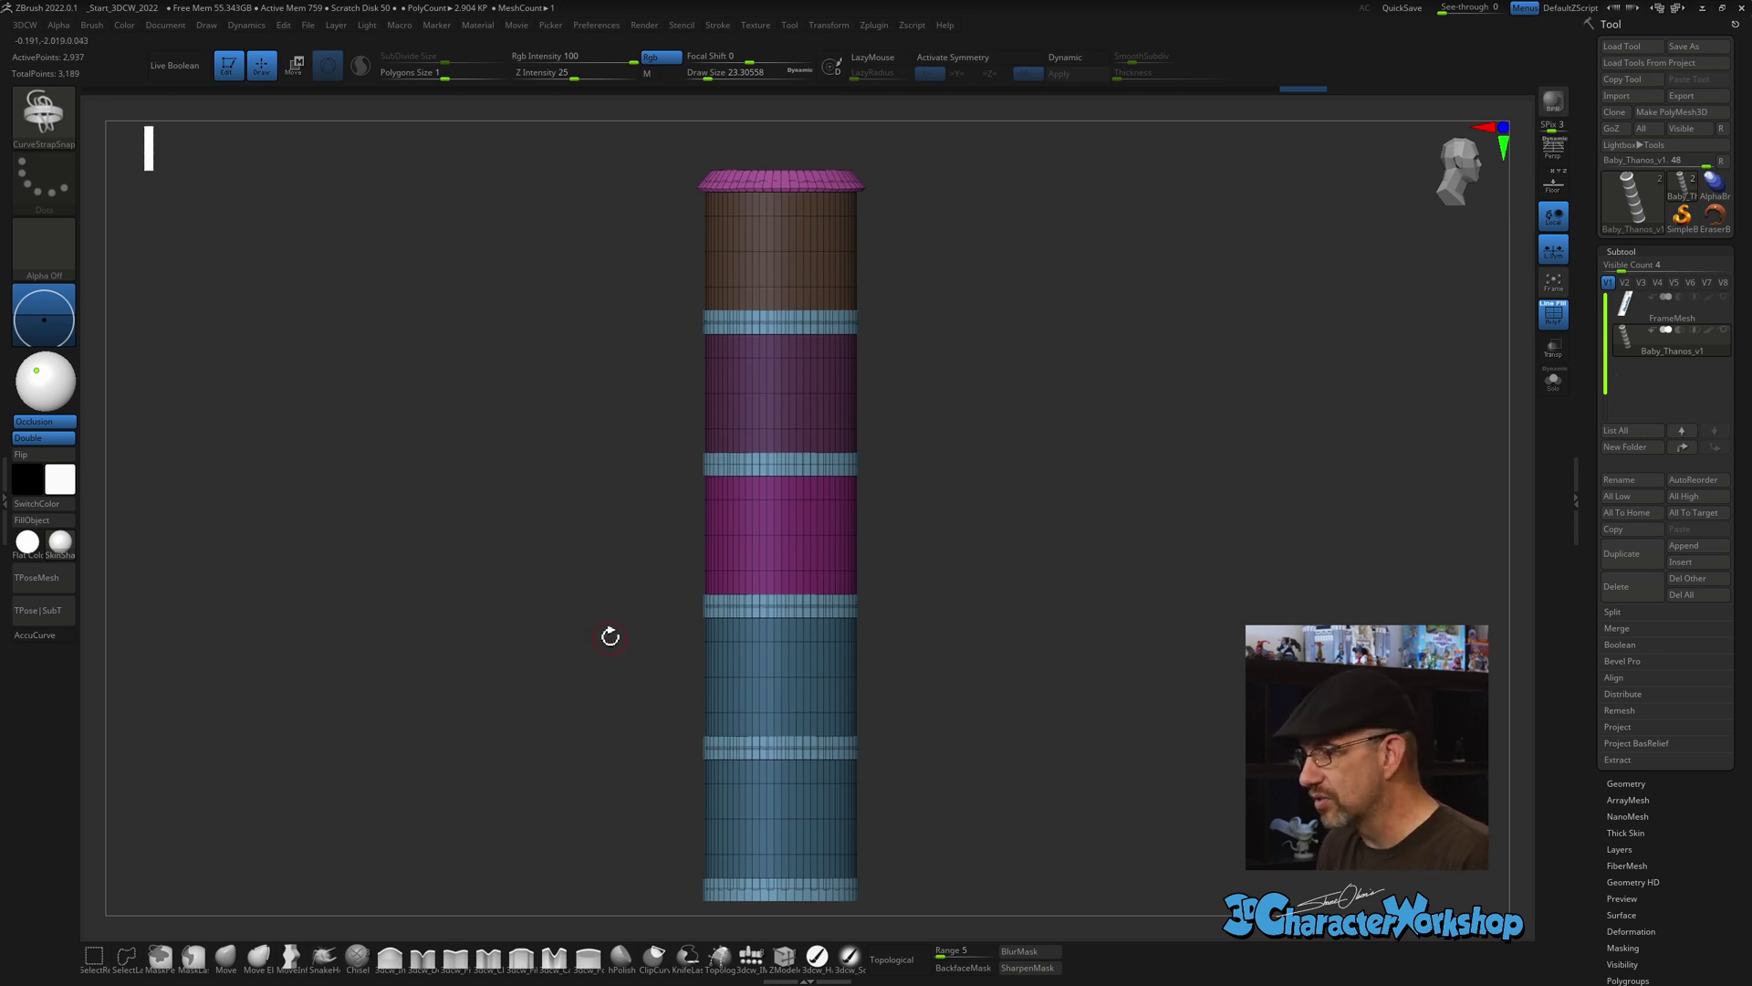
Split the unmasked straps off the cylinder into their own subtool, and show it together with the cylinder.
key(3)
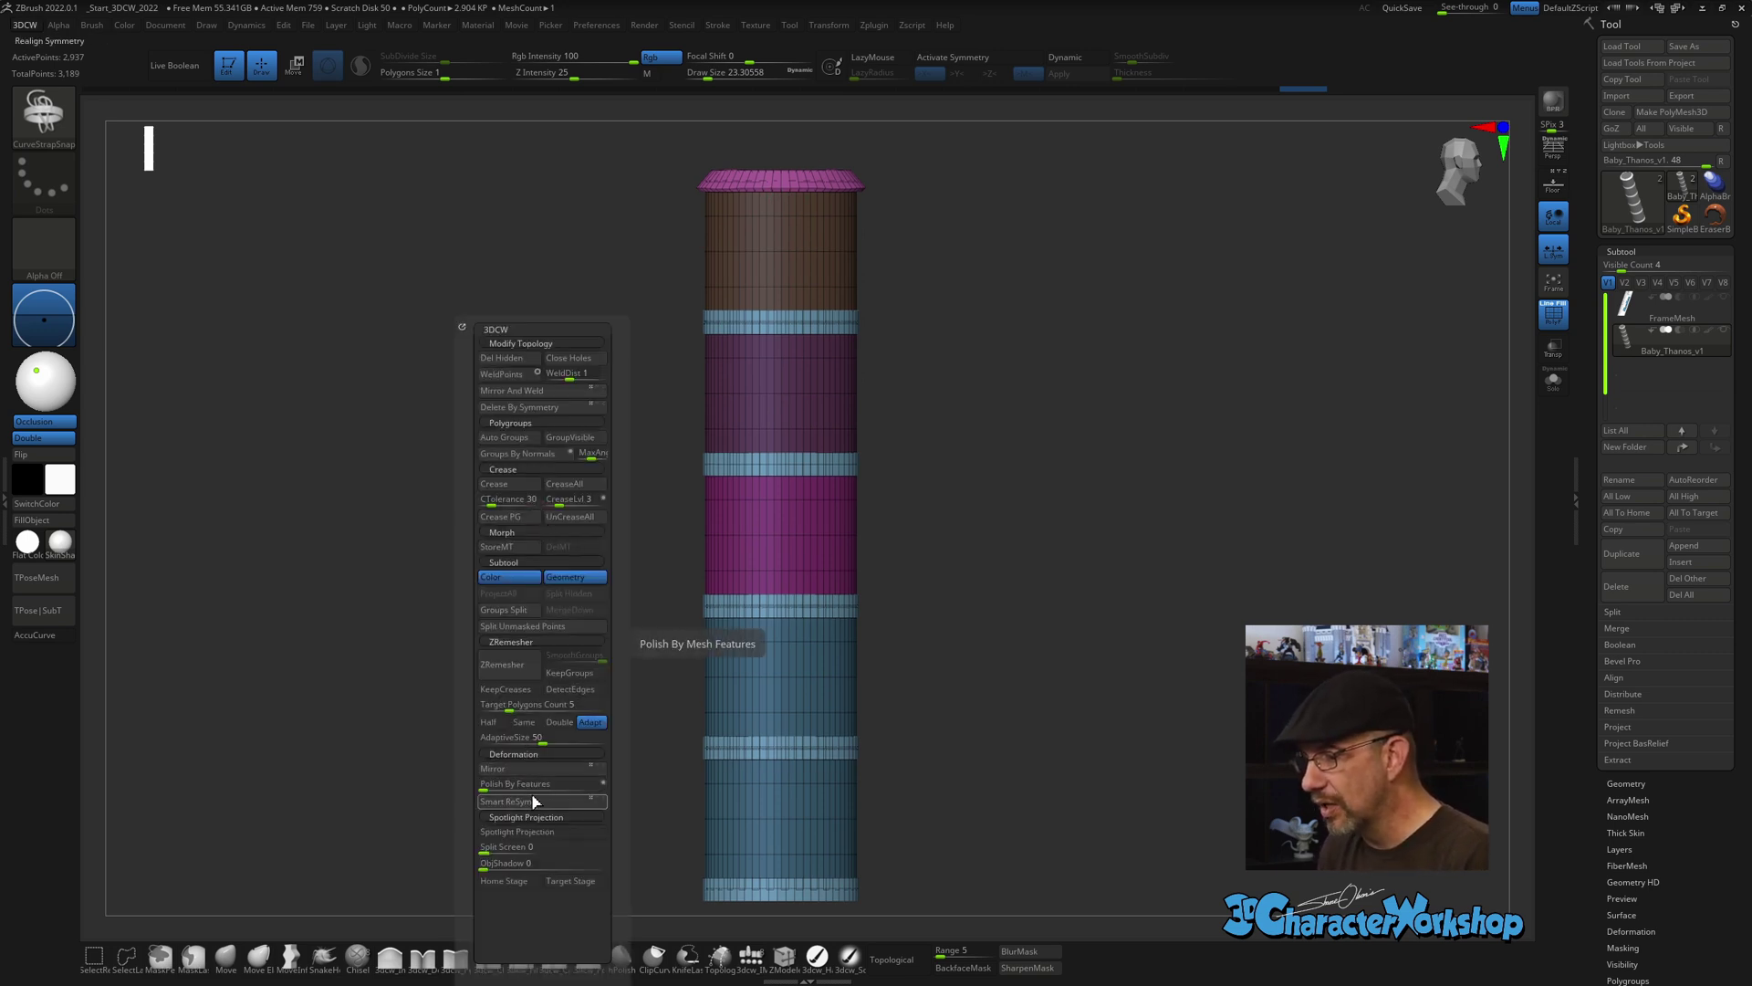
click(576, 632)
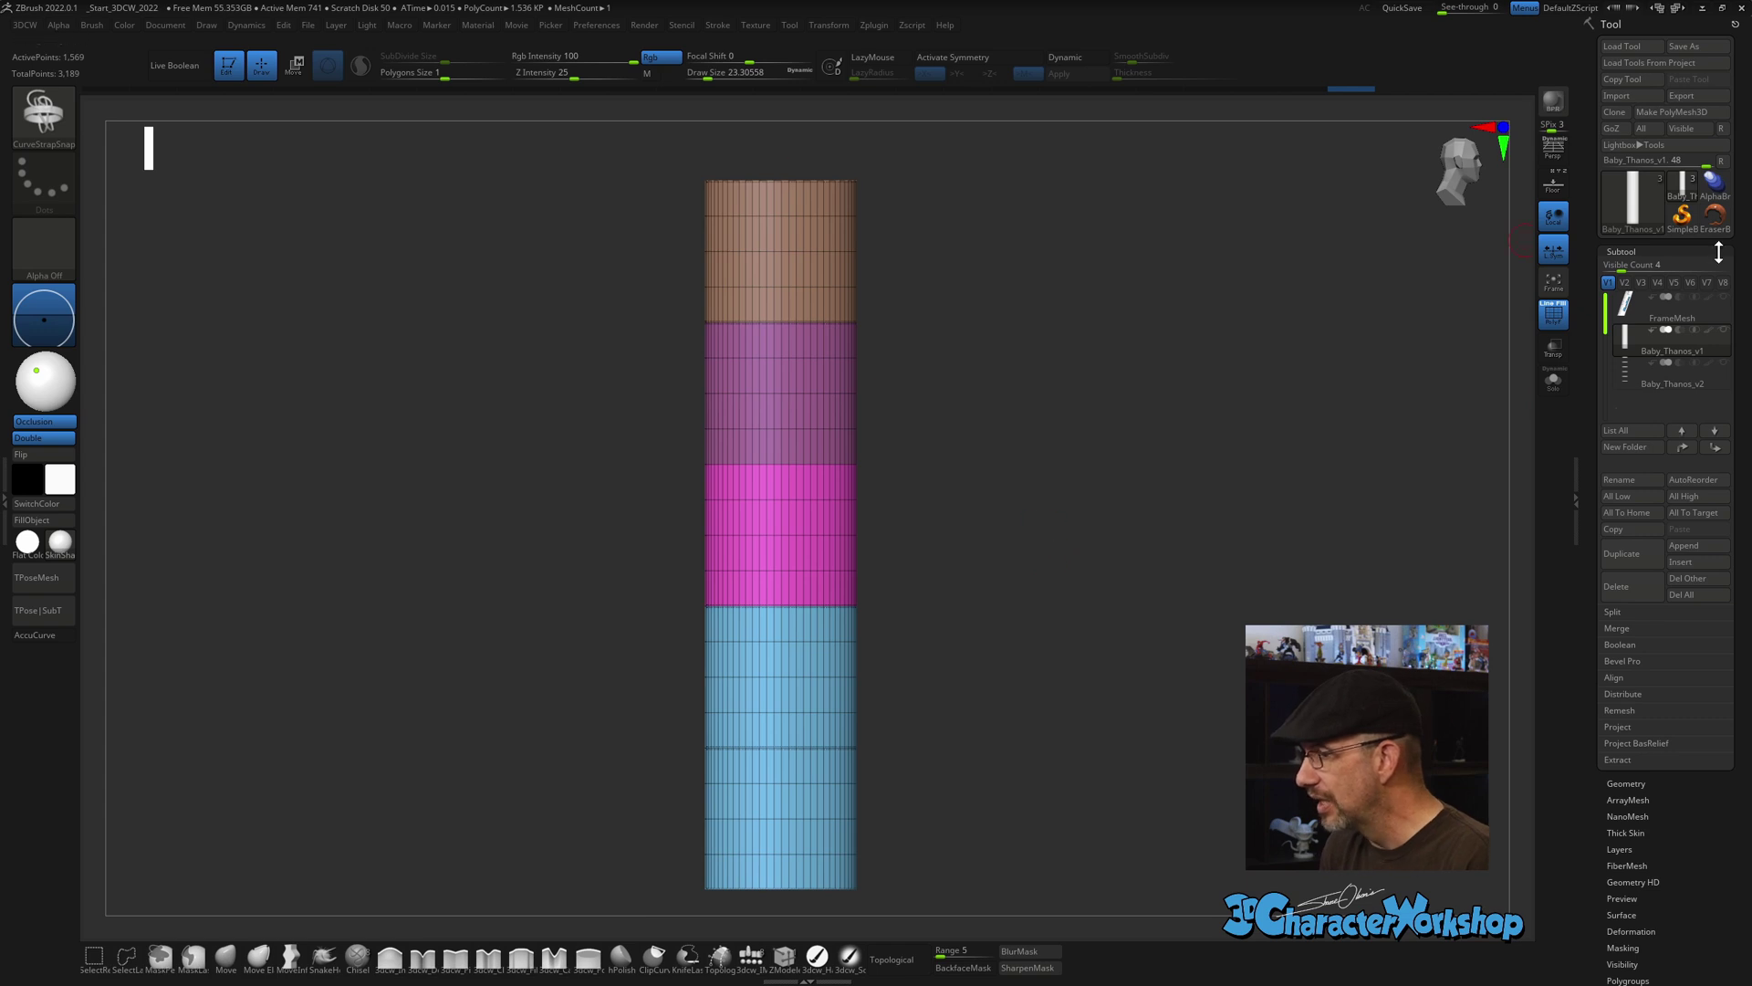
mouse_move(1630, 380)
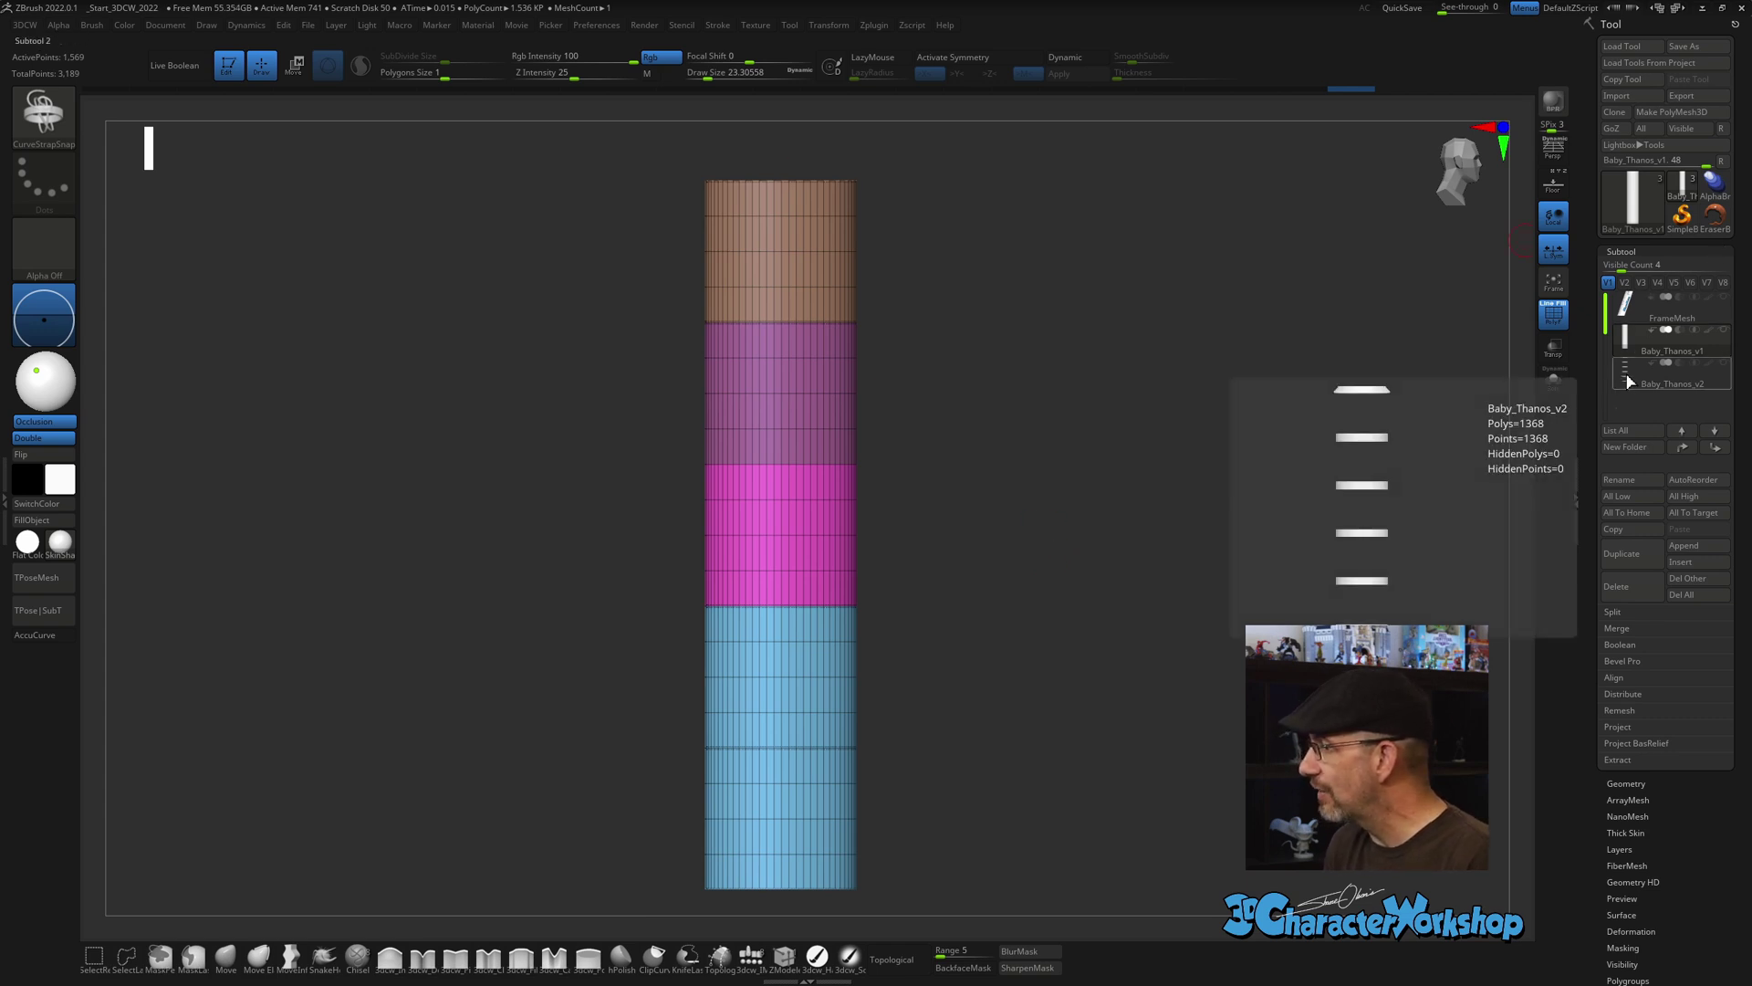
click(1724, 362)
click(1719, 348)
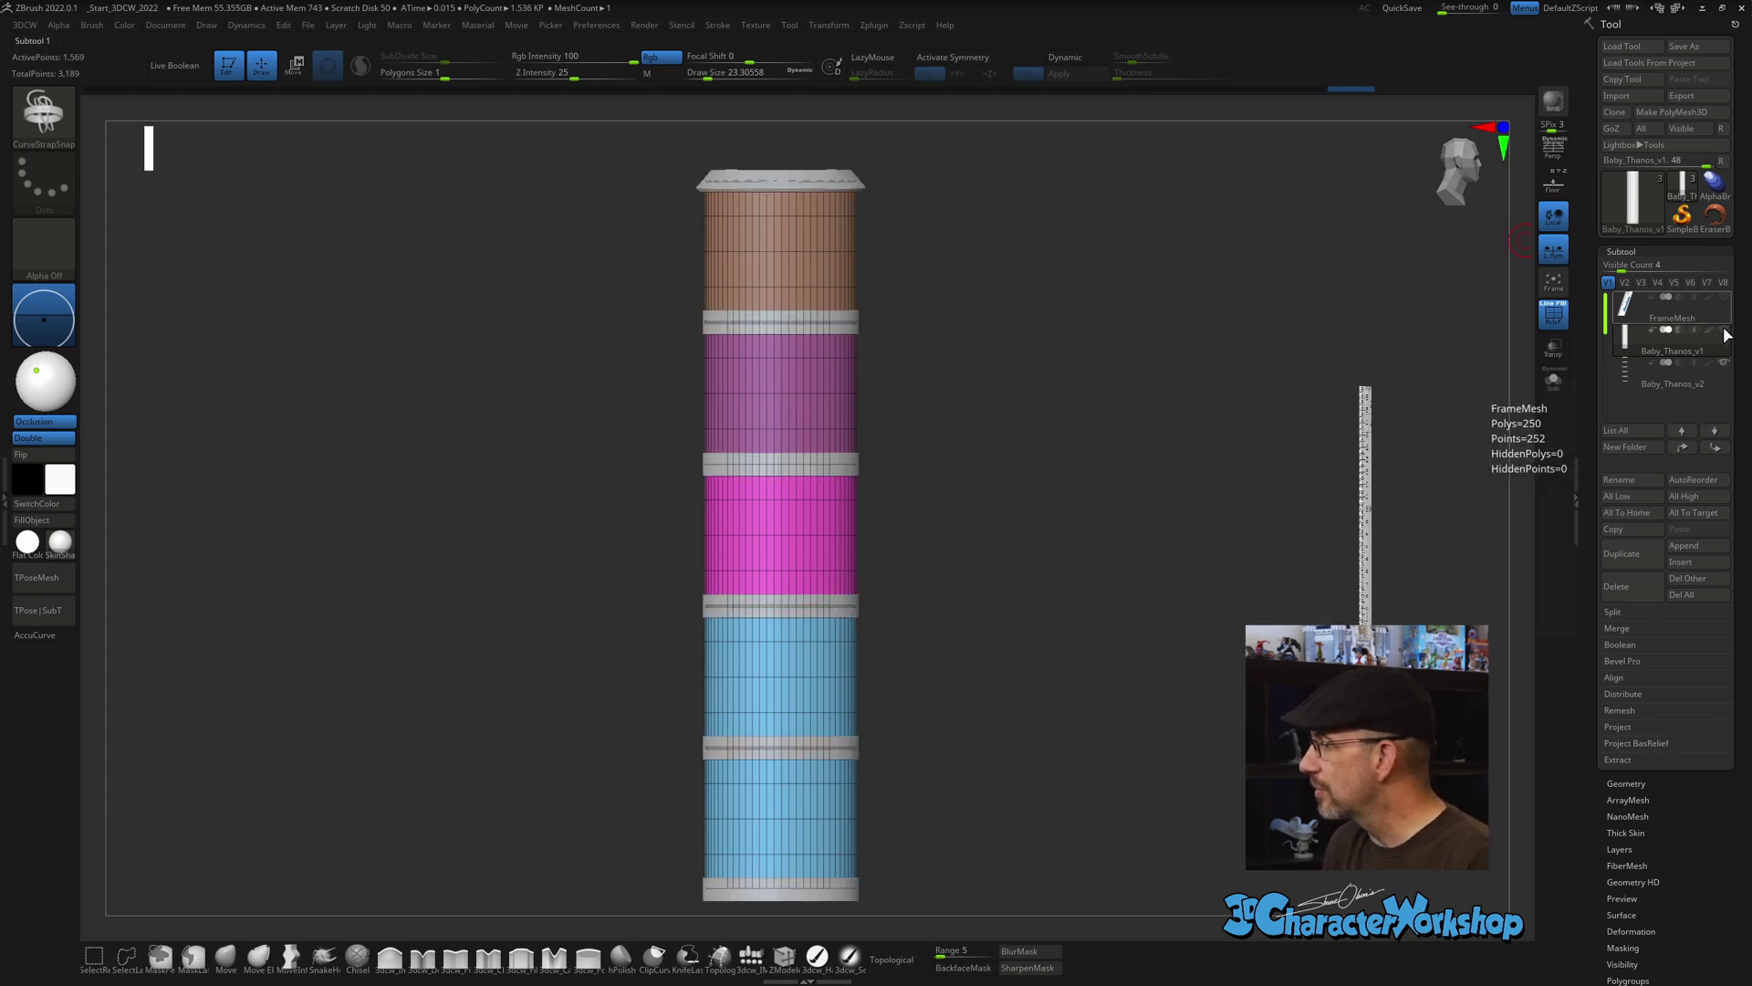
alt+drag(1012, 532, 973, 468)
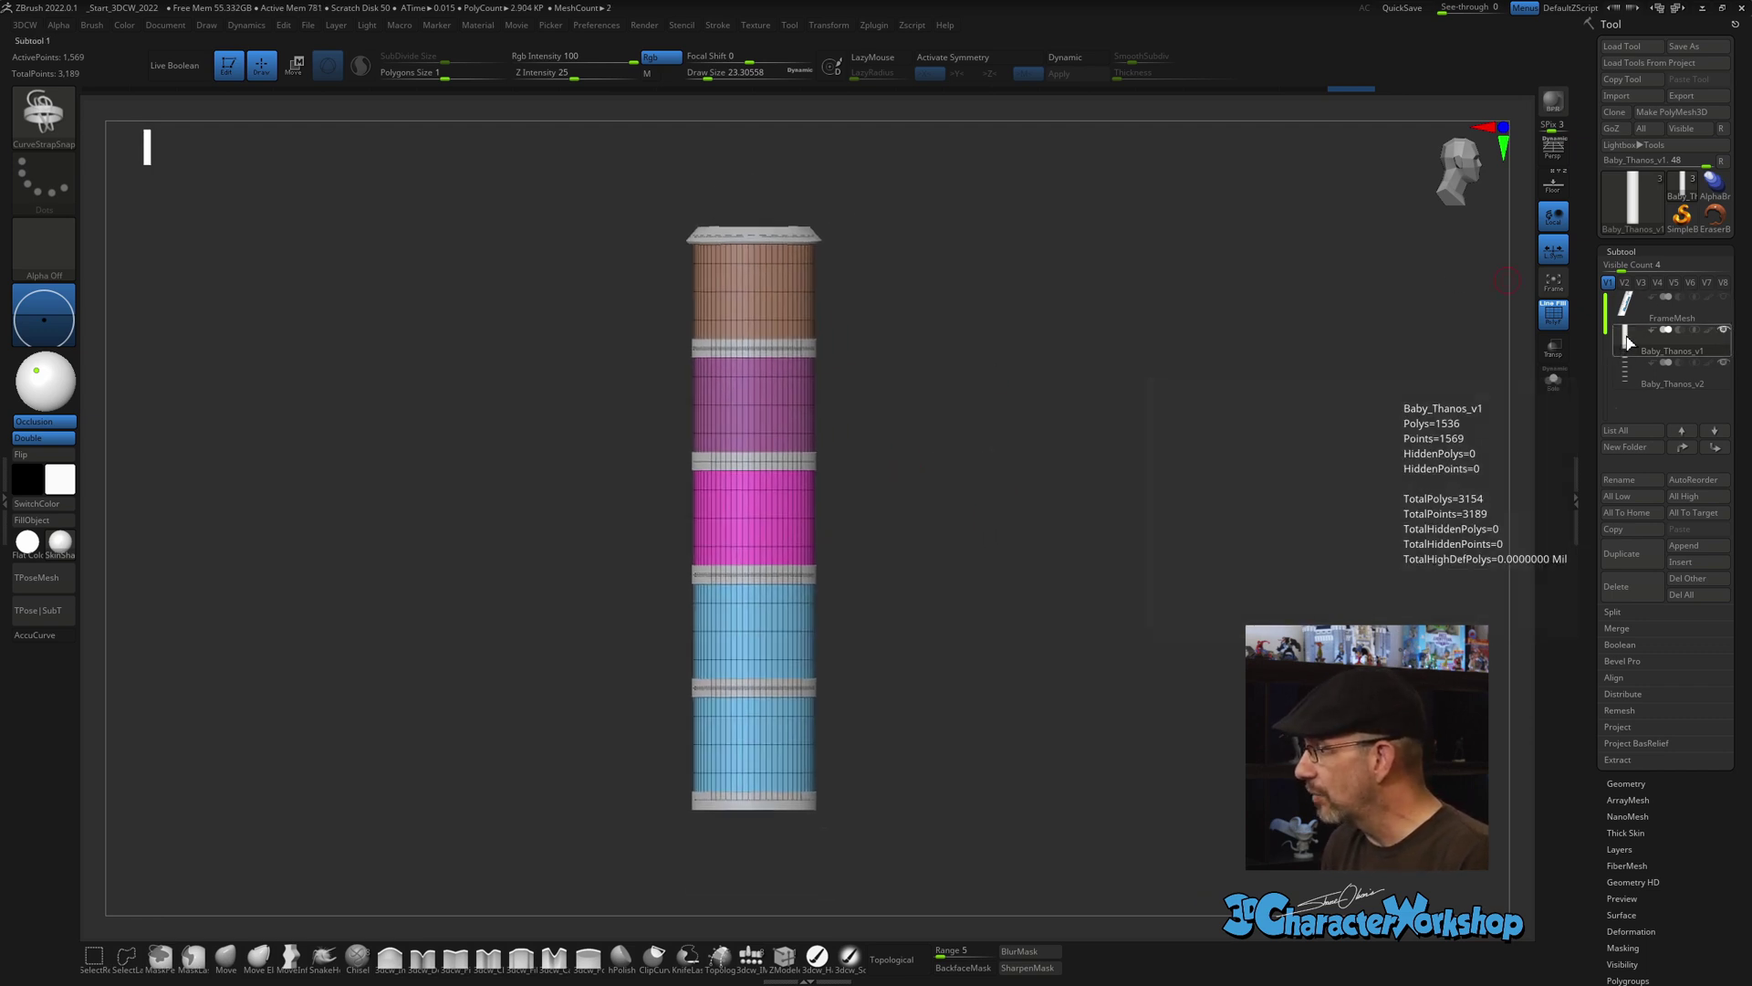
Activate Dynamic Subdiv on both the cylinder subtool Baby_Thanos_v1 and the strap subtool Baby_Thanos_v2, keeping both shown.
key(d)
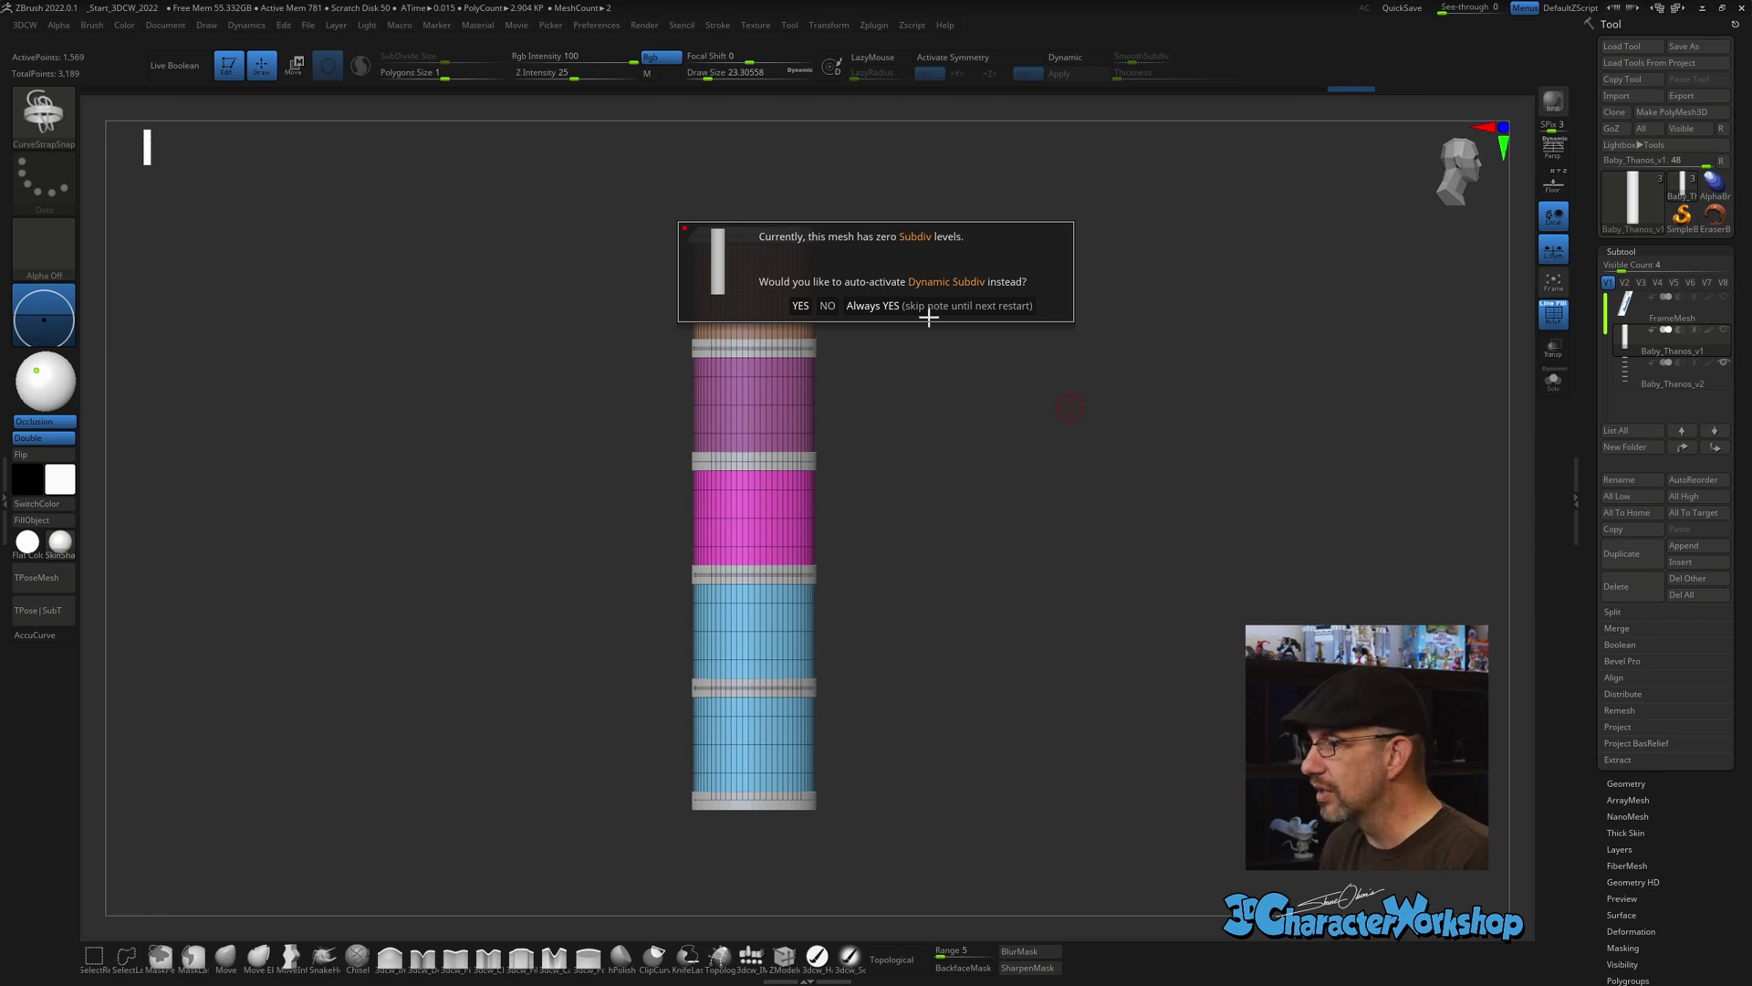
click(878, 306)
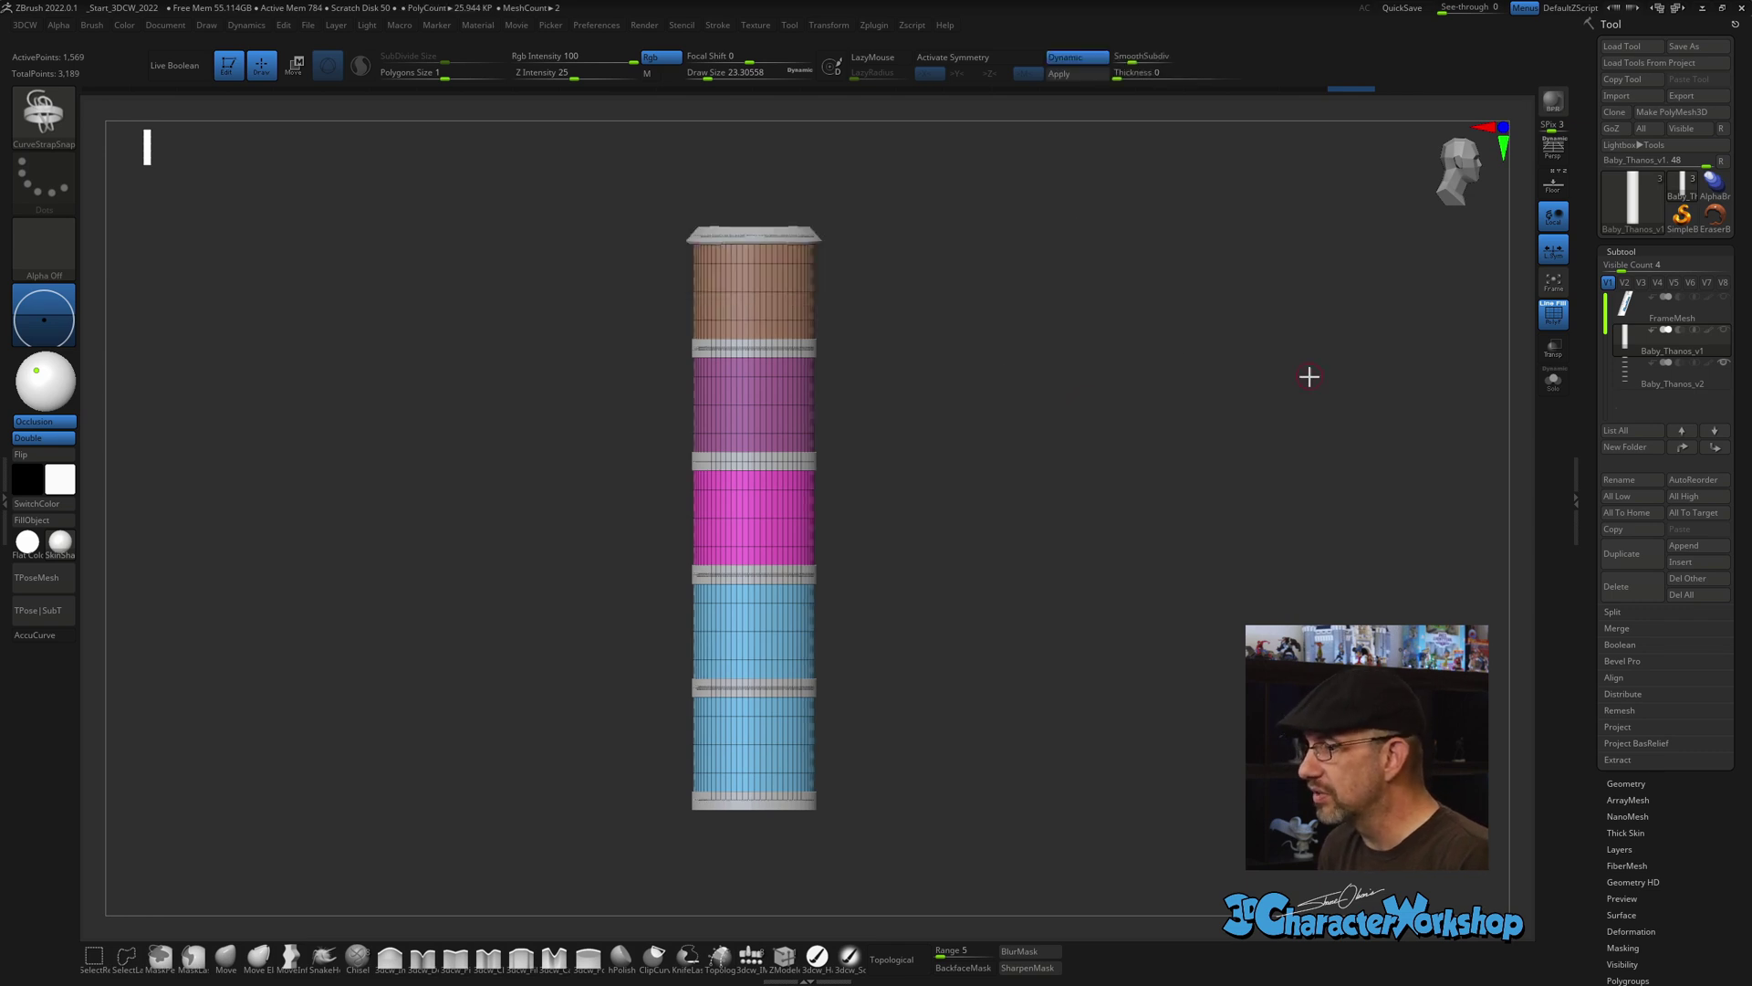
click(1677, 384)
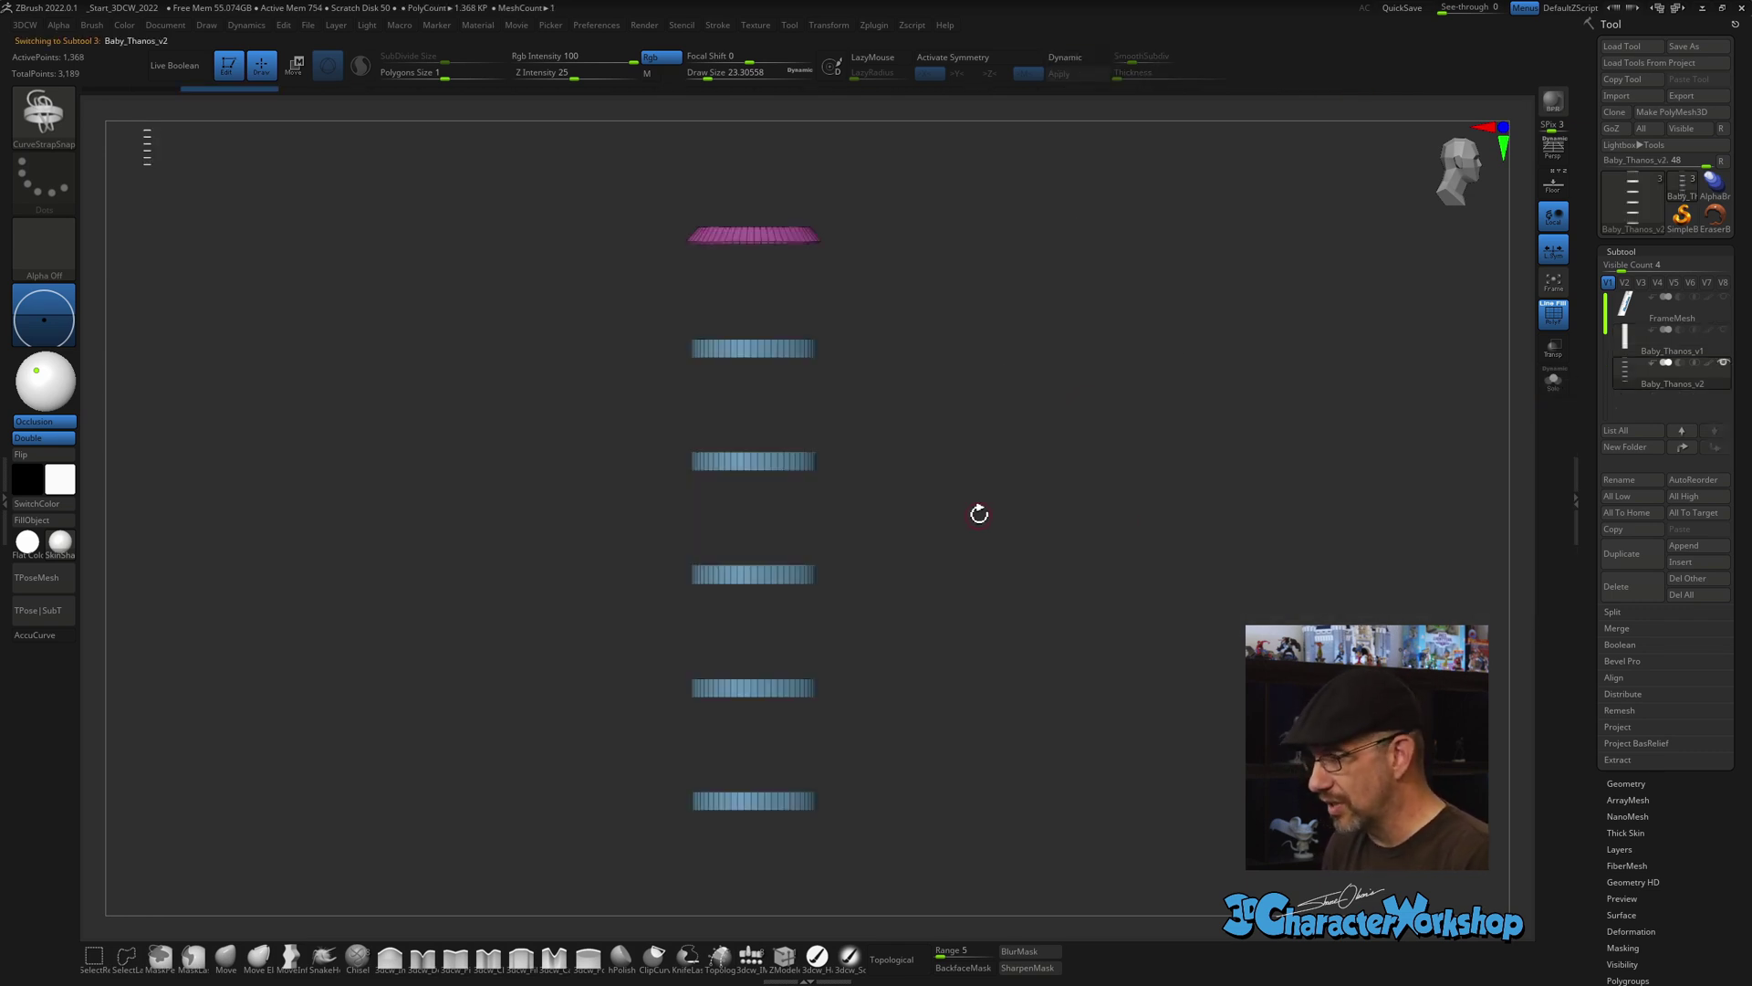
key(d)
click(1723, 330)
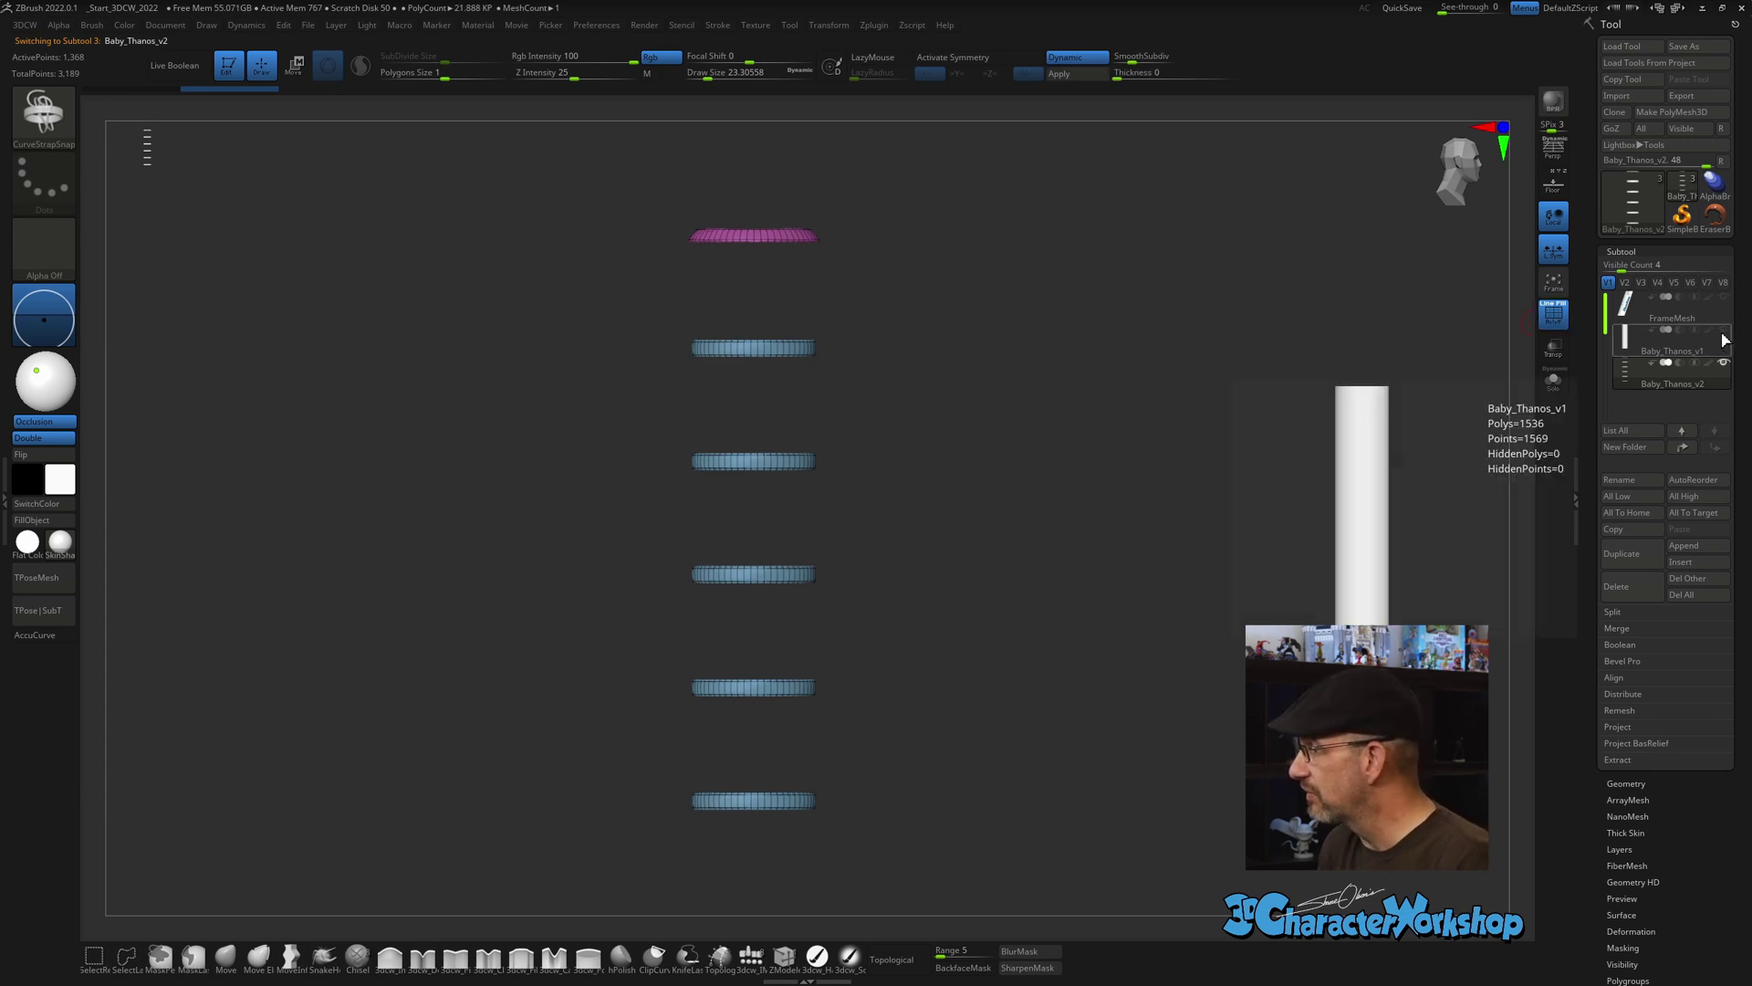
alt+drag(858, 544, 790, 657)
drag(1073, 208, 1020, 342)
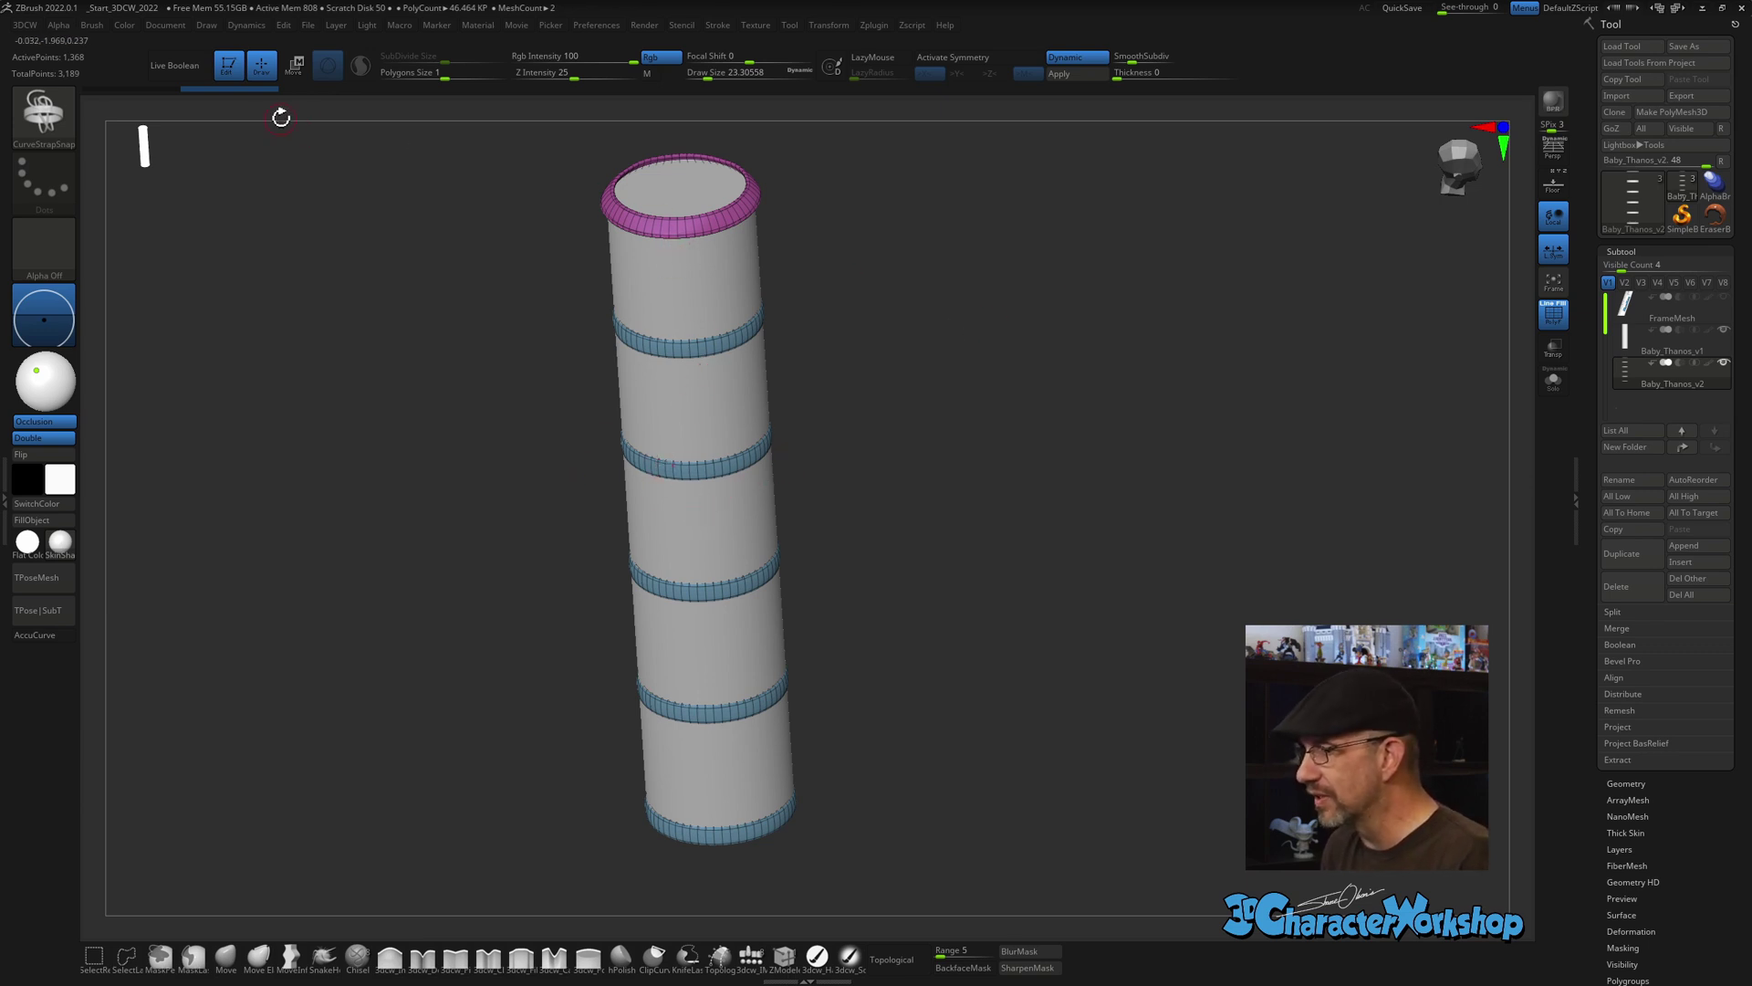
Enable Live Boolean, set the strap subtool to subtract from the cylinder, and inspect the grooves without the polyframe.
click(183, 69)
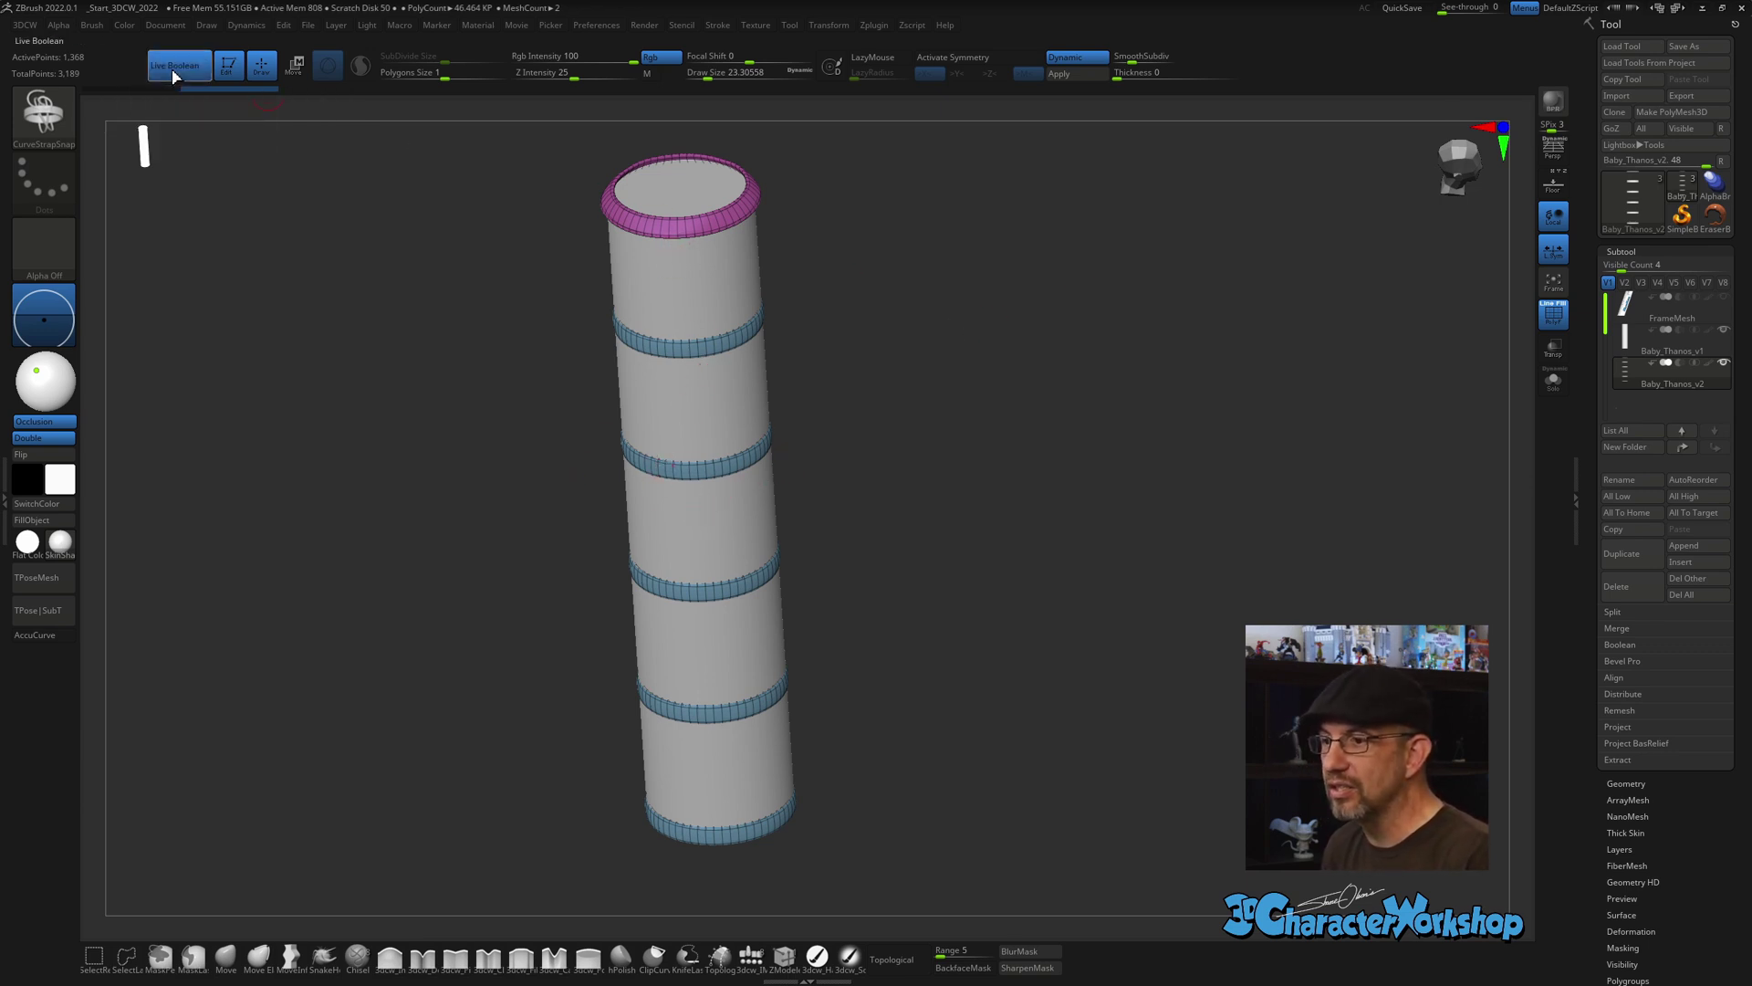
click(1679, 363)
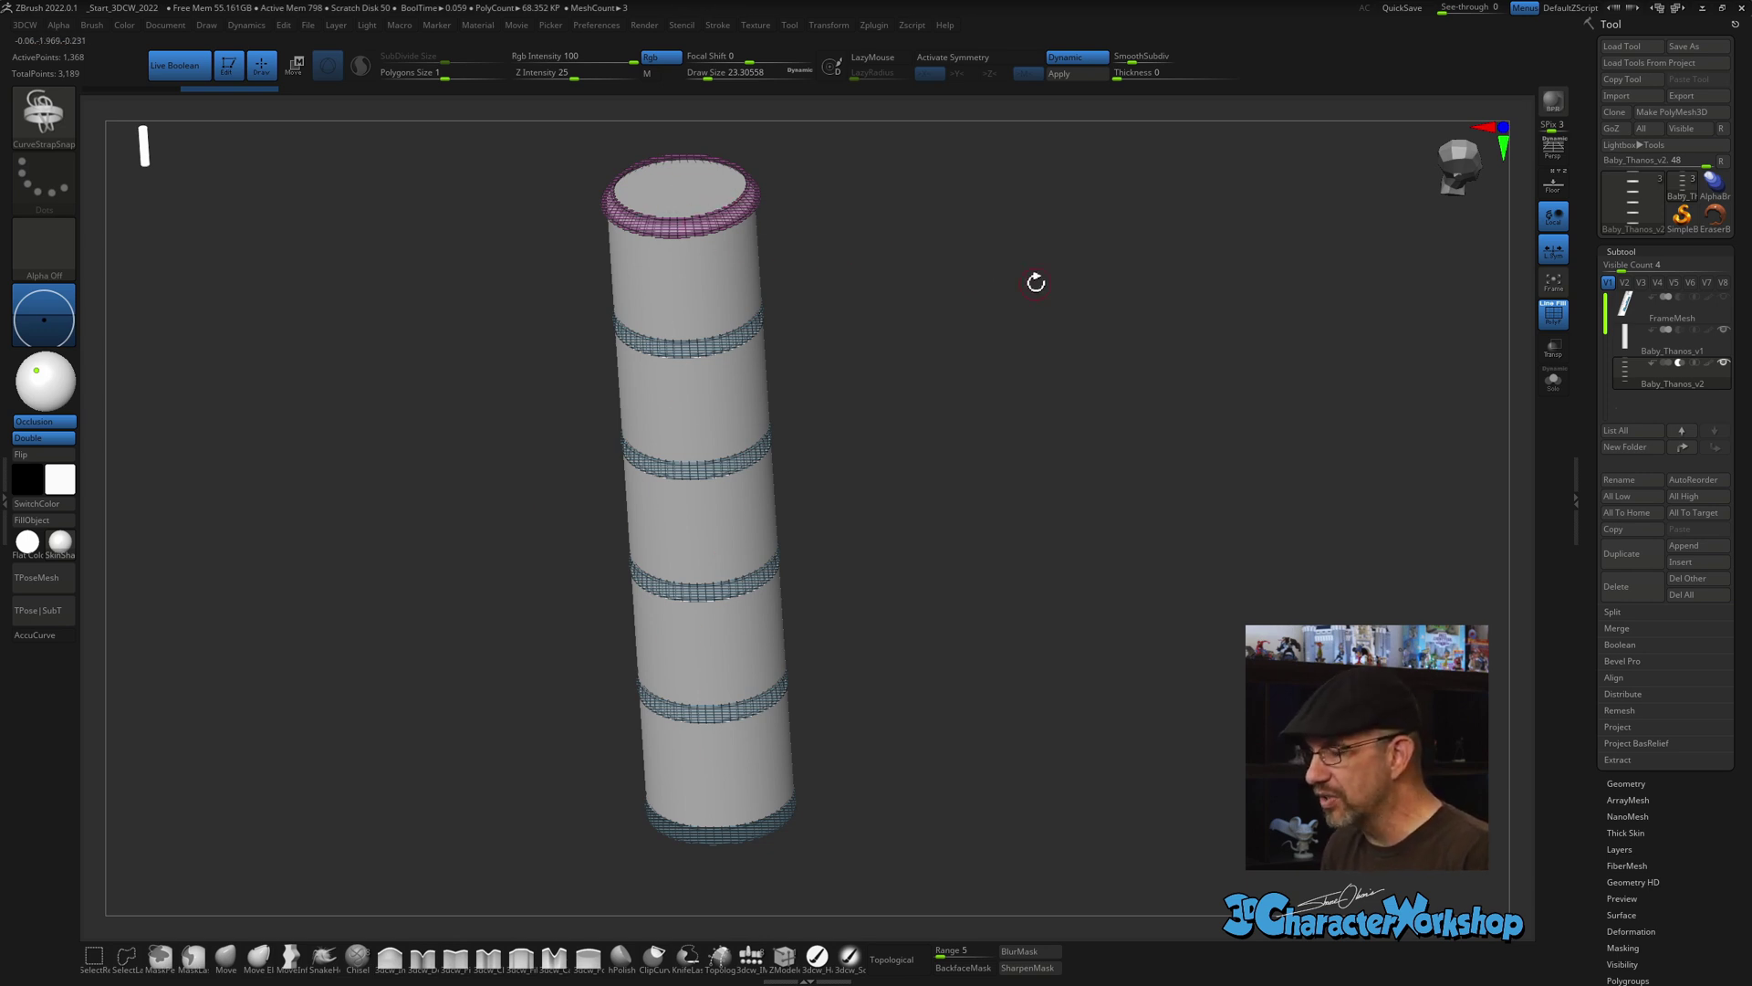
key(shift+f)
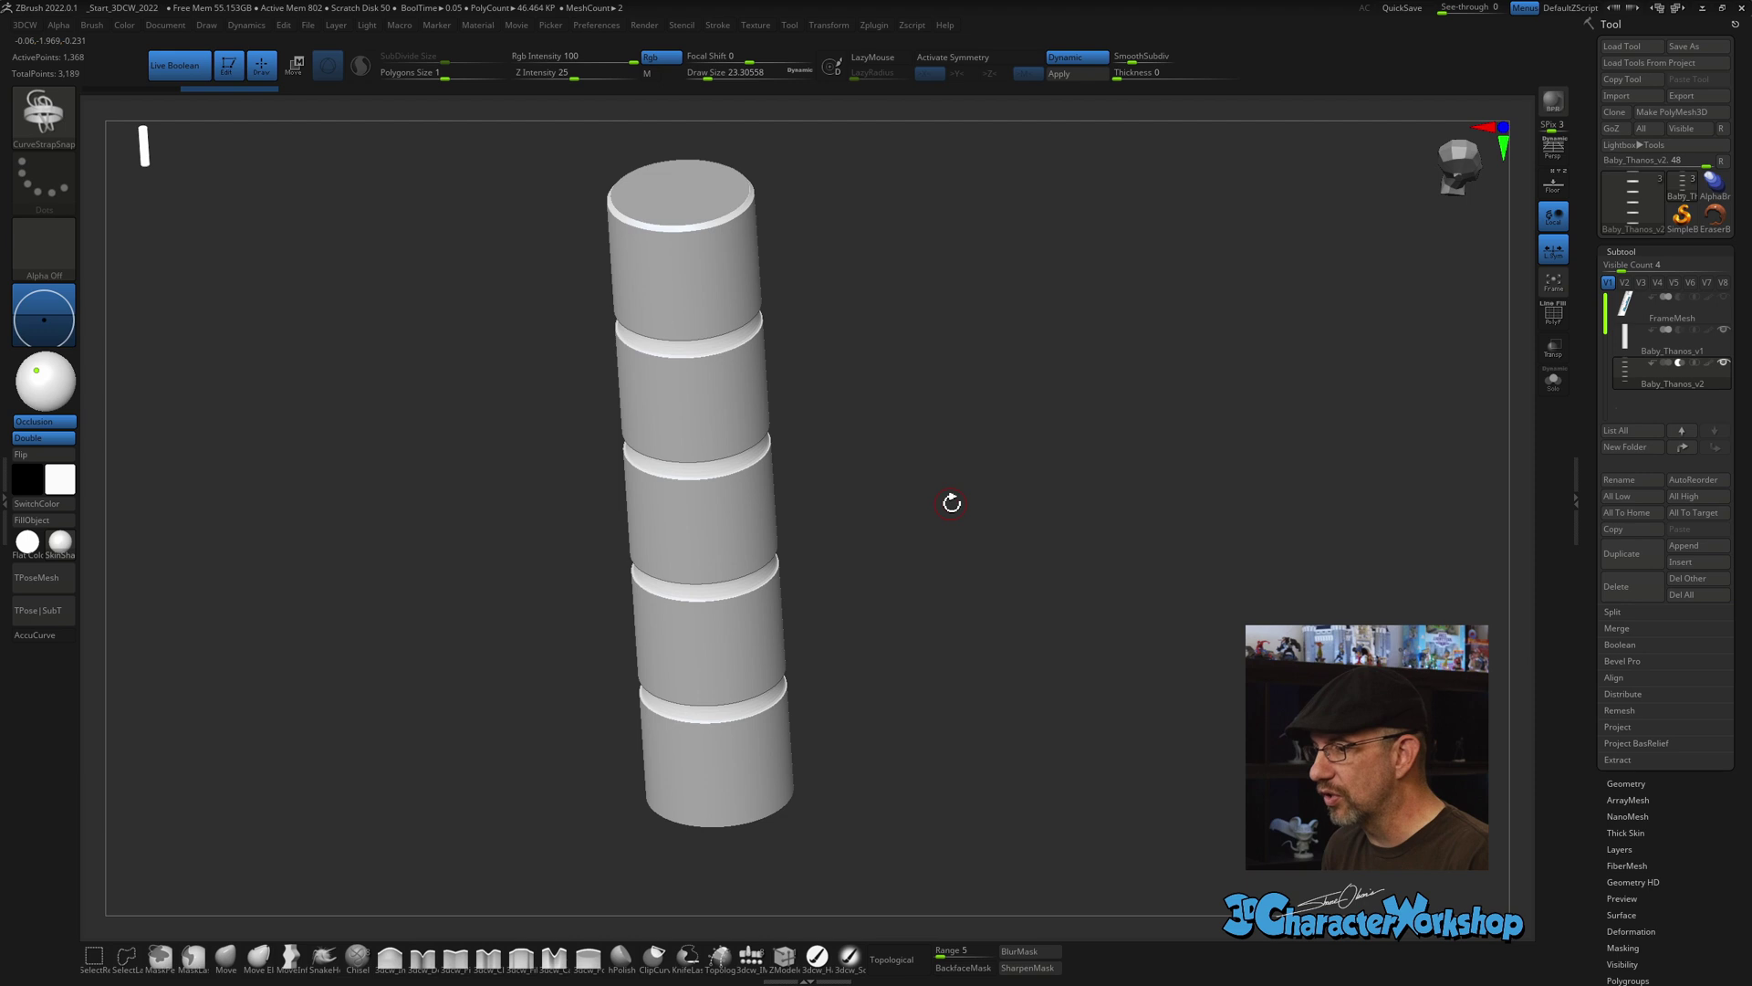
mouse_move(950, 501)
mouse_down()
mouse_move(932, 428)
mouse_move(928, 465)
mouse_move(845, 528)
mouse_up()
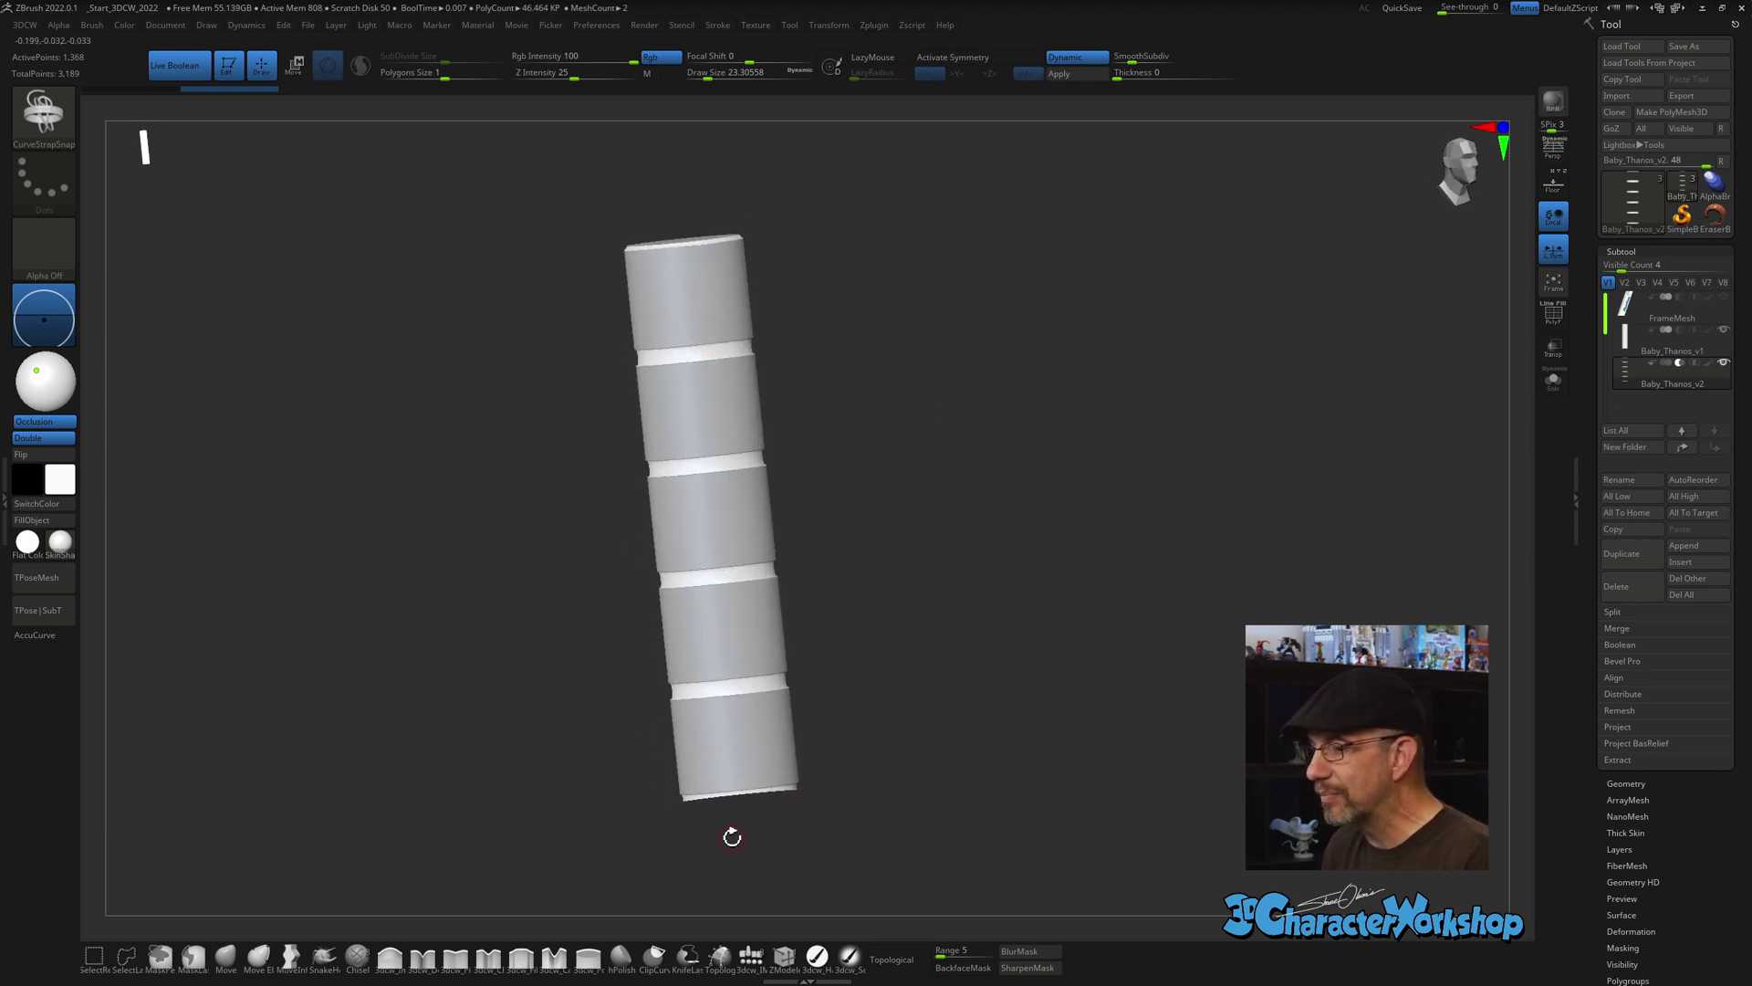
alt+drag(958, 512, 976, 718)
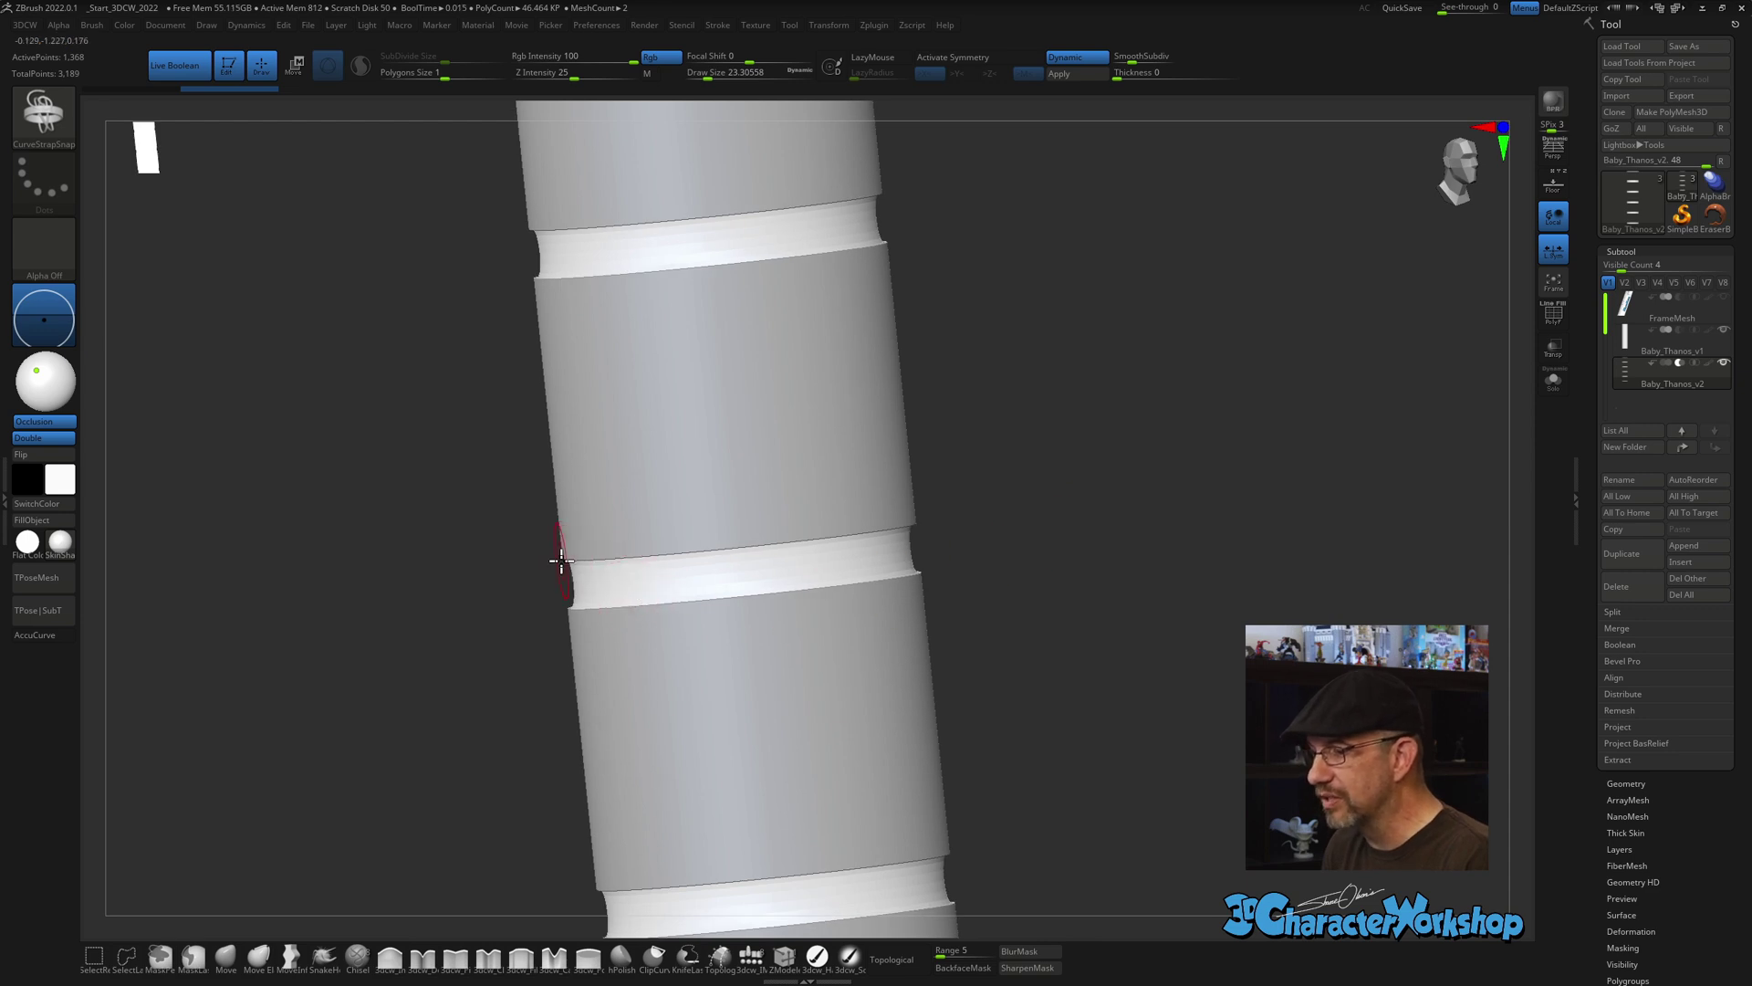
mouse_move(416, 508)
mouse_down()
mouse_move(408, 479)
mouse_move(402, 501)
mouse_up()
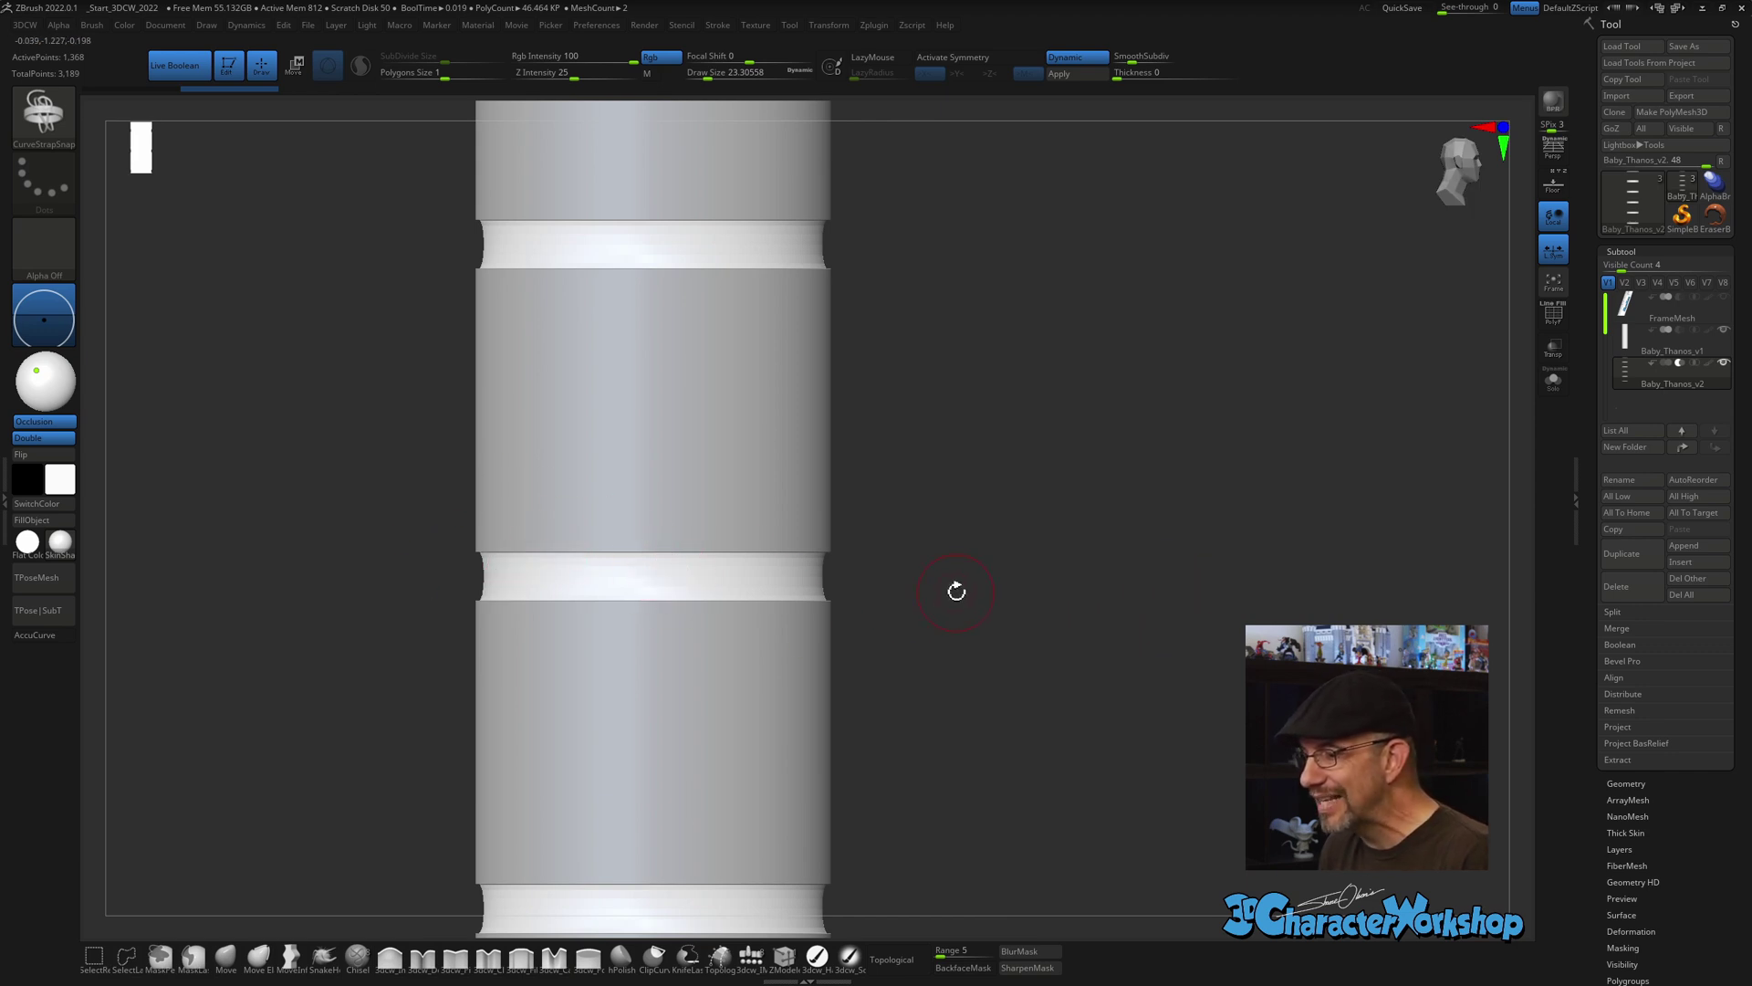
alt+drag(1077, 578, 1068, 532)
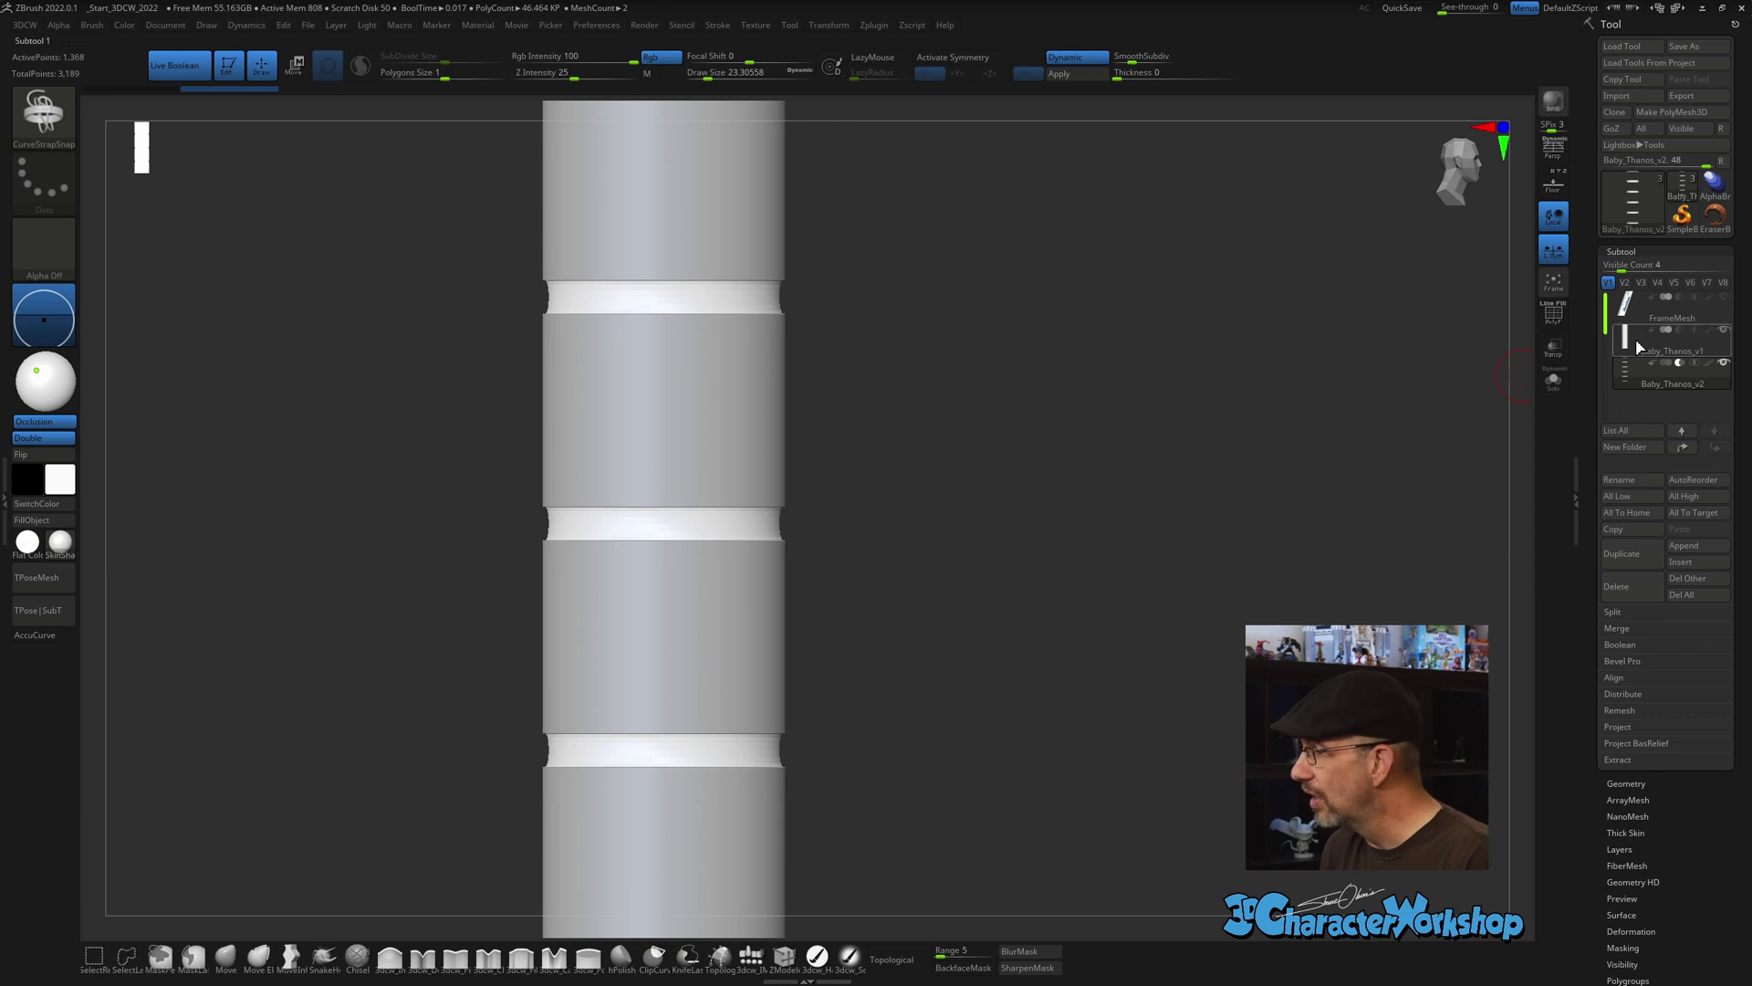
Select the cylinder subtool Baby_Thanos_v1 and set the main colour to a medium pinkish red.
mouse_move(1631, 380)
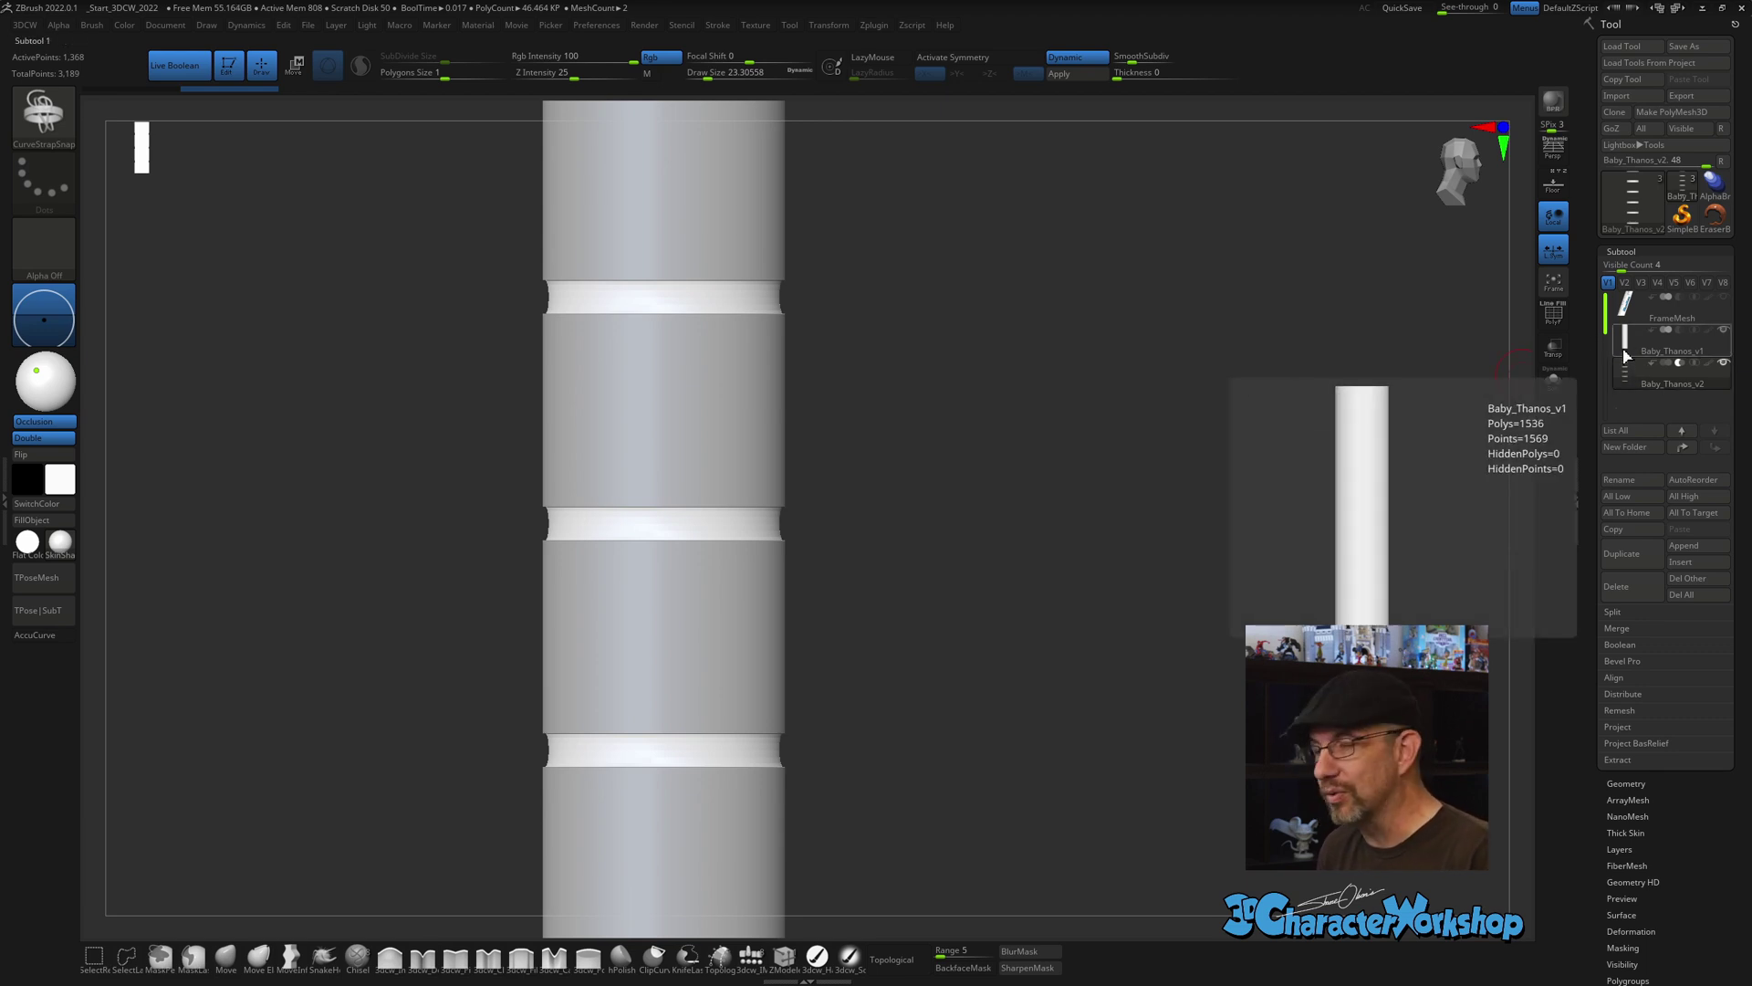
click(1630, 340)
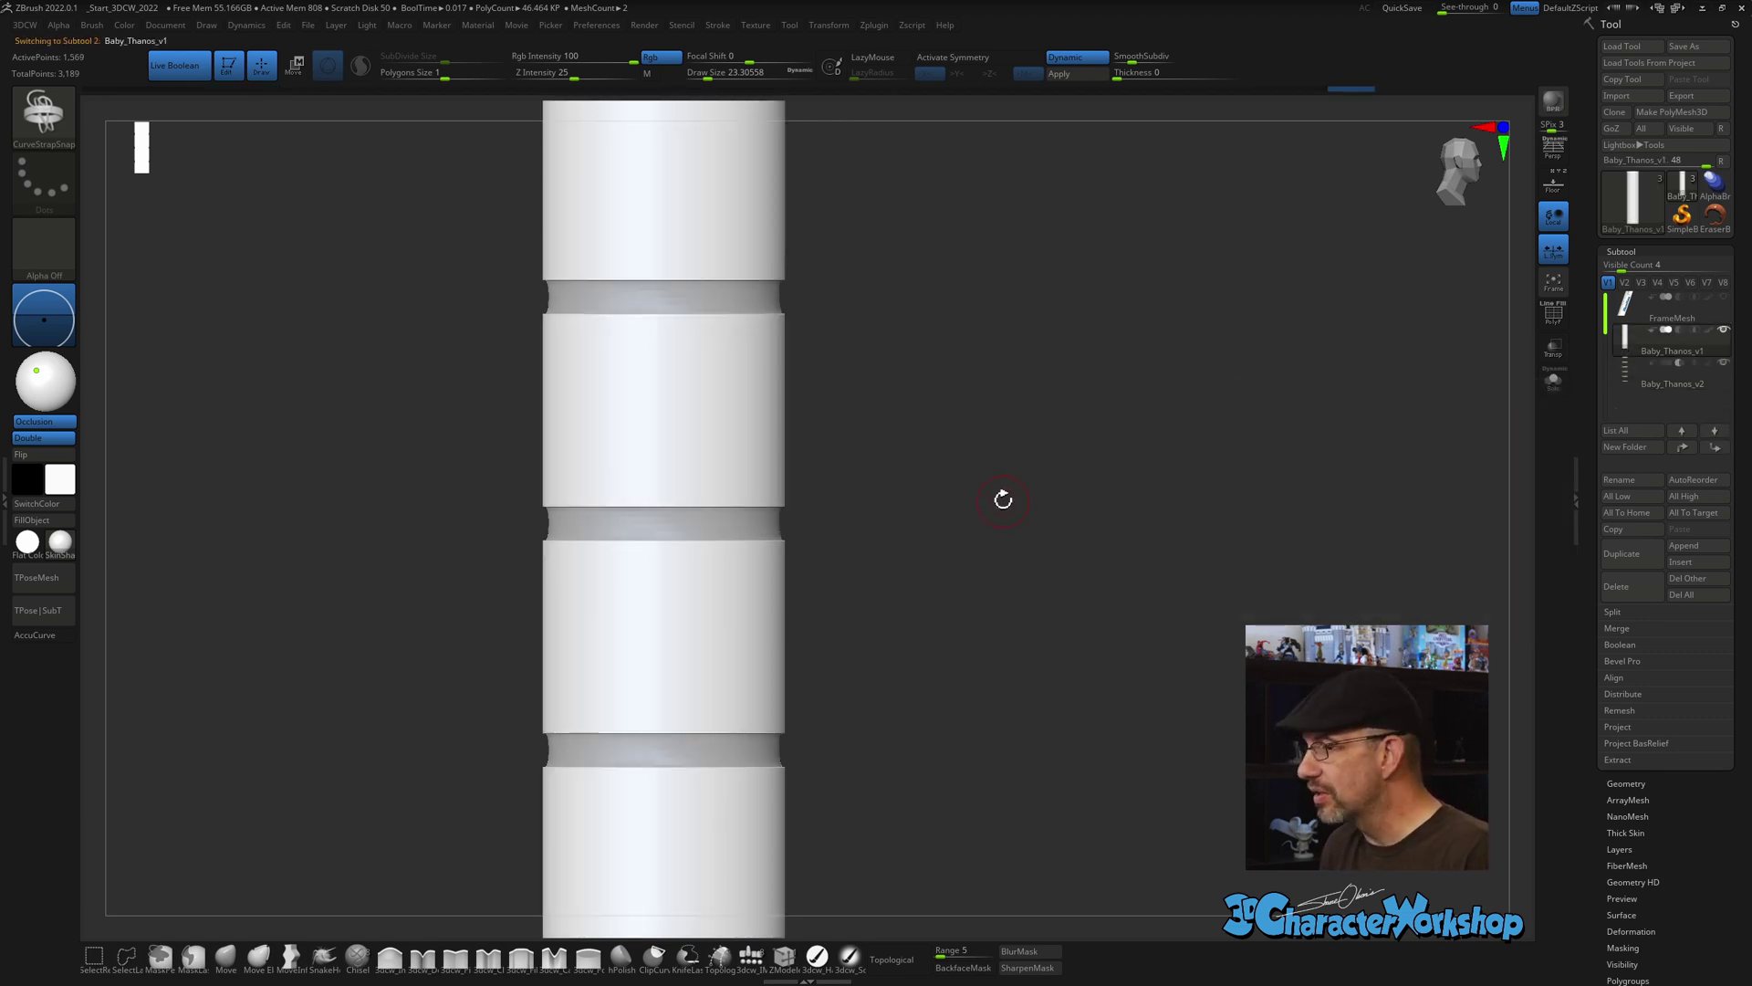
ctrl+right_drag(1003, 499, 878, 487)
click(60, 479)
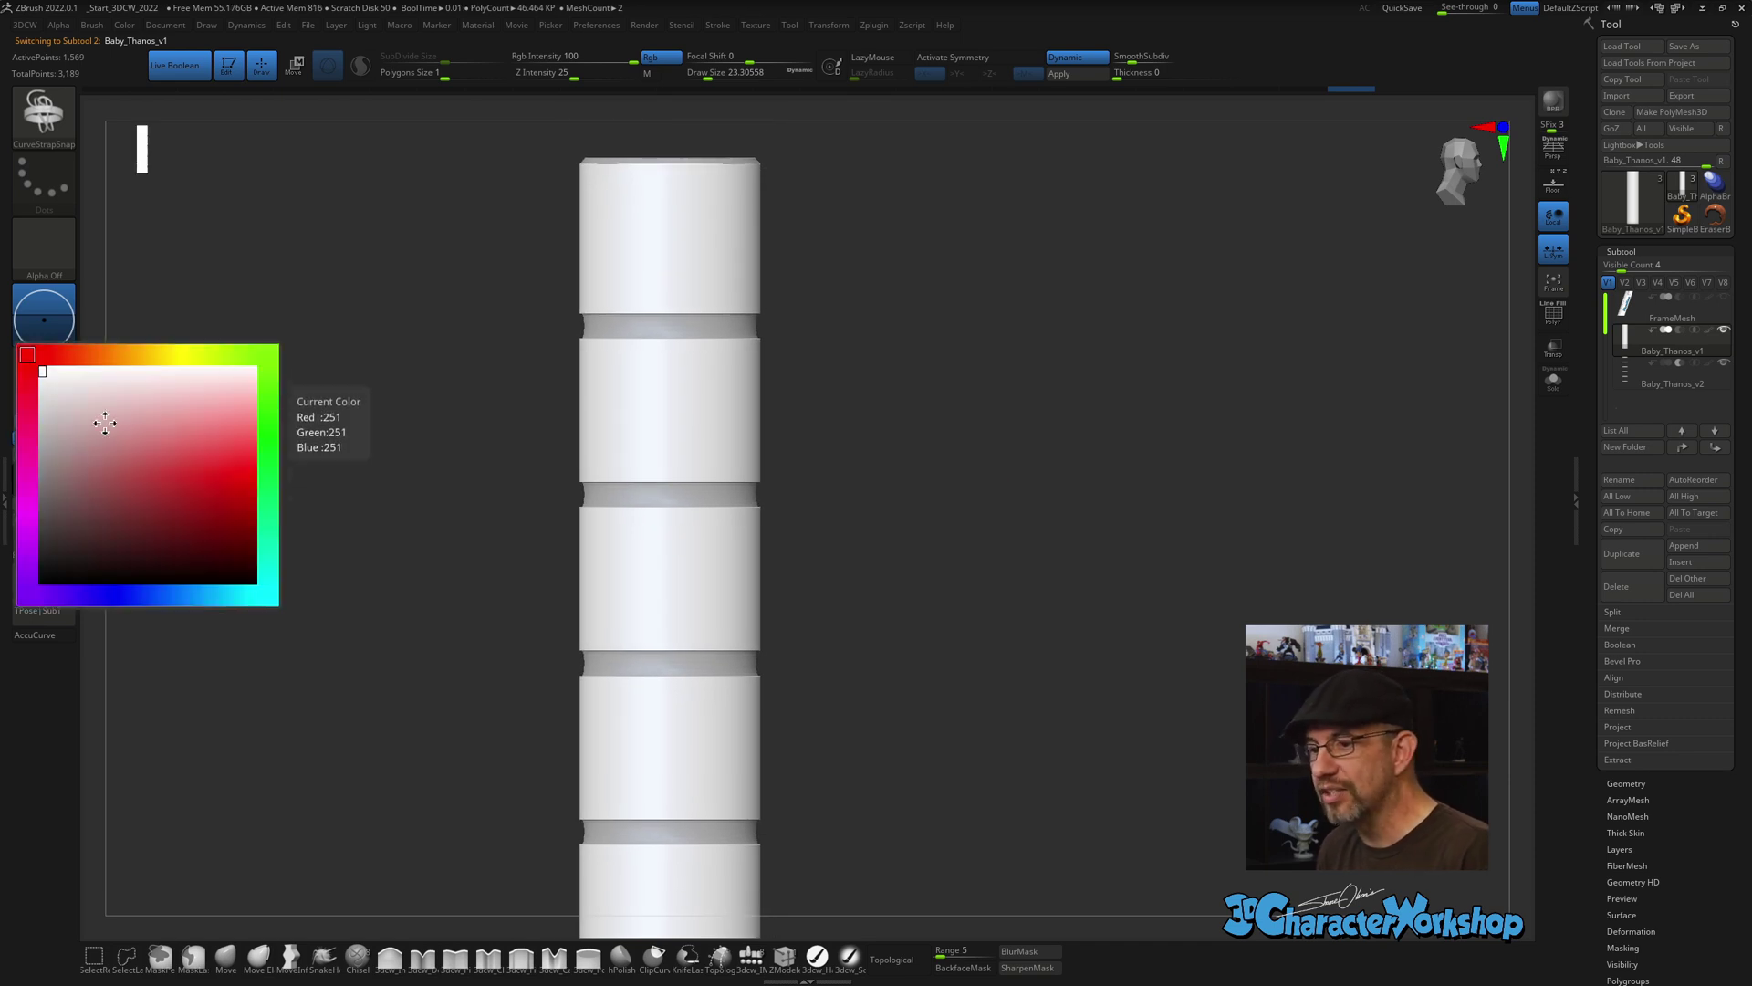
click(161, 447)
alt+drag(376, 566, 391, 504)
Switch to the freehand paint brush and change the main colour to a dull brownish red.
click(818, 949)
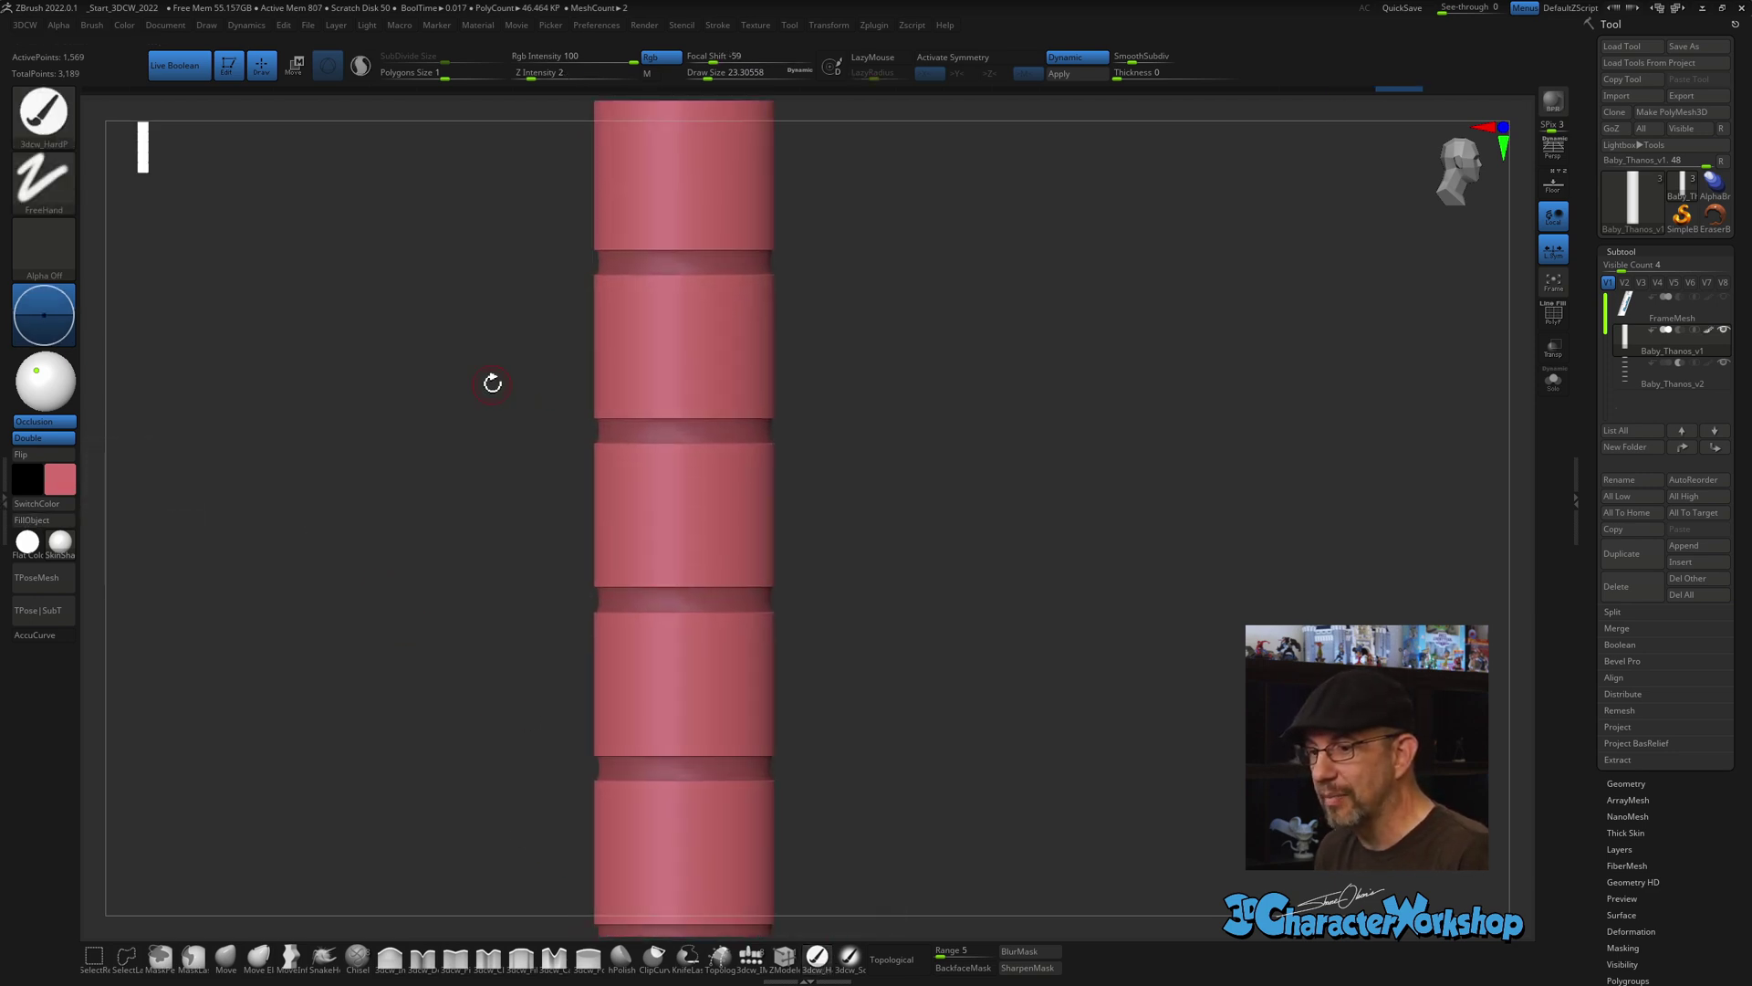
click(66, 477)
mouse_move(66, 477)
mouse_down()
mouse_move(172, 484)
mouse_move(115, 501)
mouse_up()
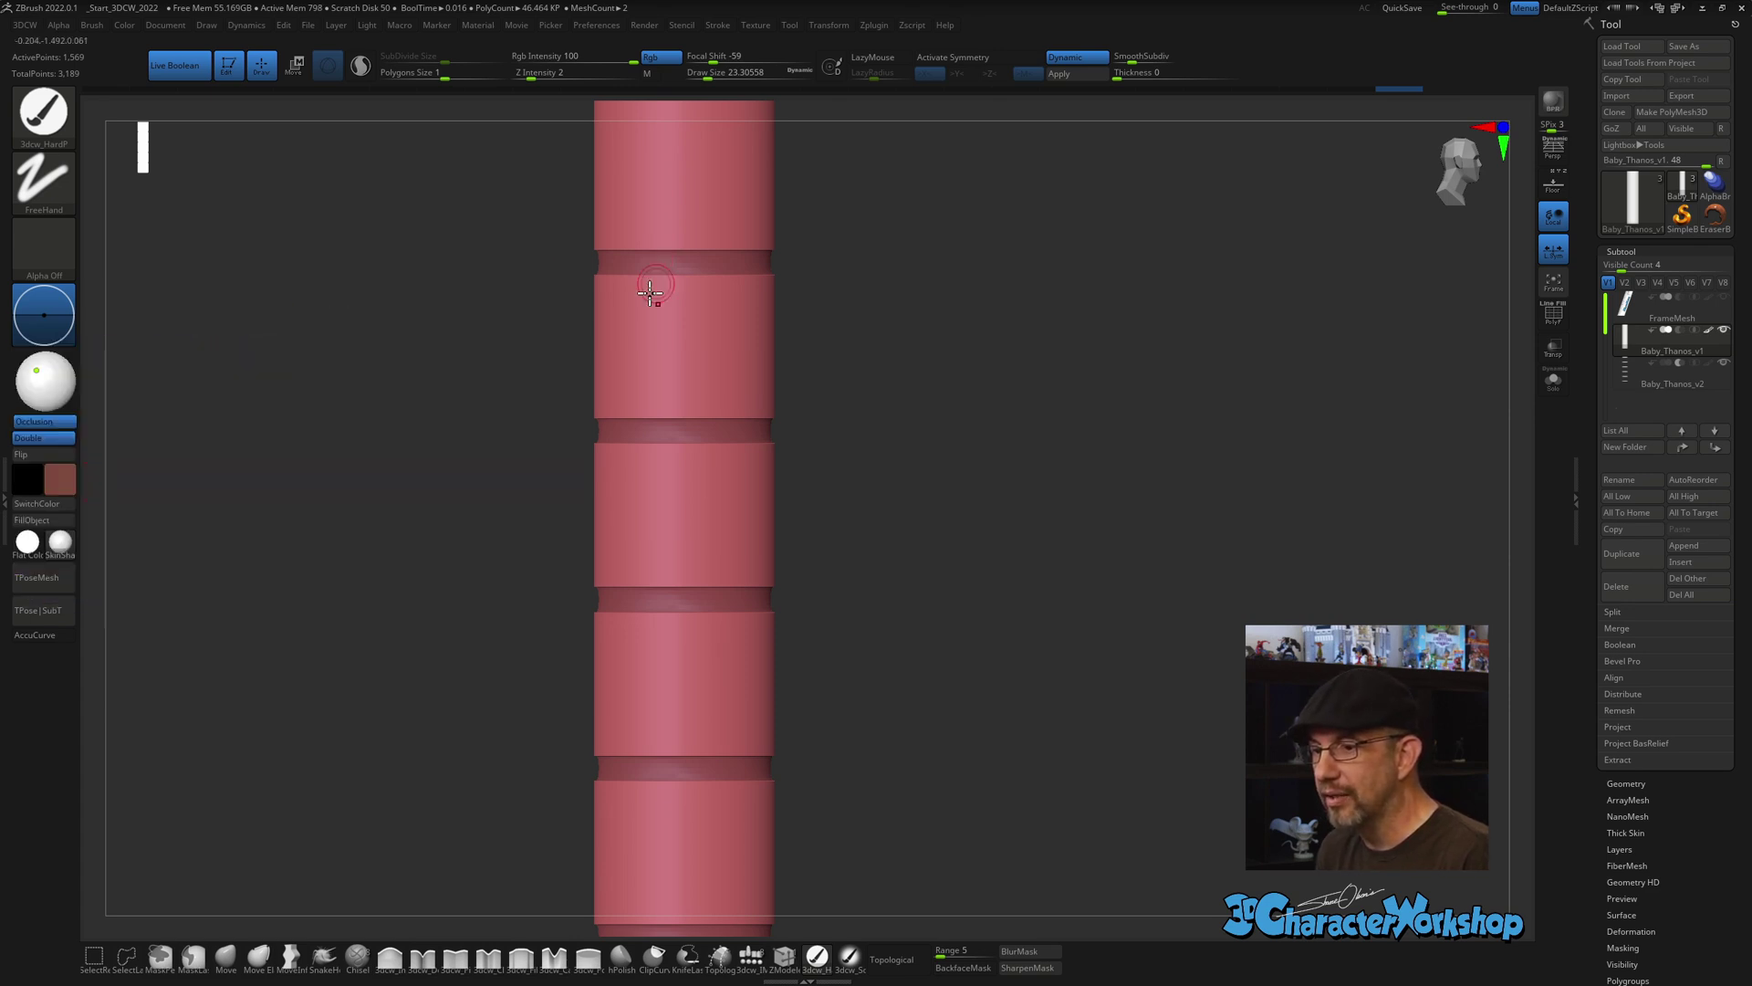
Set the main colour to brick red (168, 75, 51) and select the strap subtool Baby_Thanos_v2.
click(65, 477)
drag(146, 493, 157, 495)
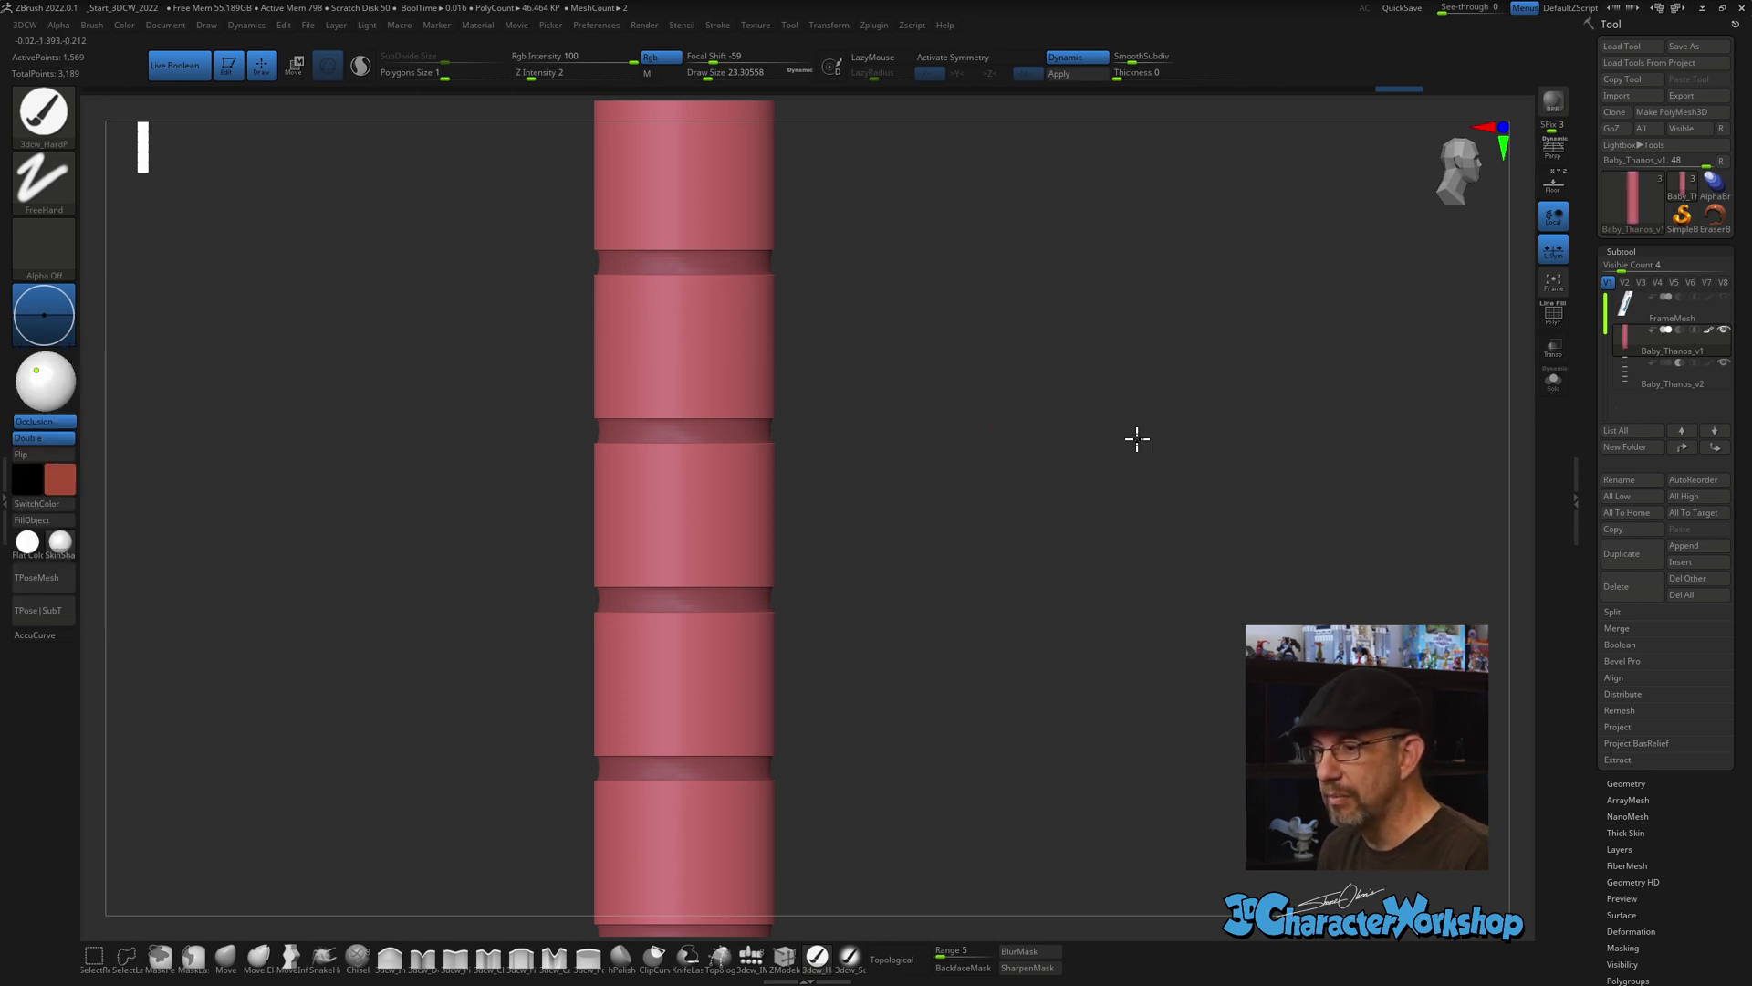
ctrl+right_drag(1136, 440, 1134, 425)
click(1630, 384)
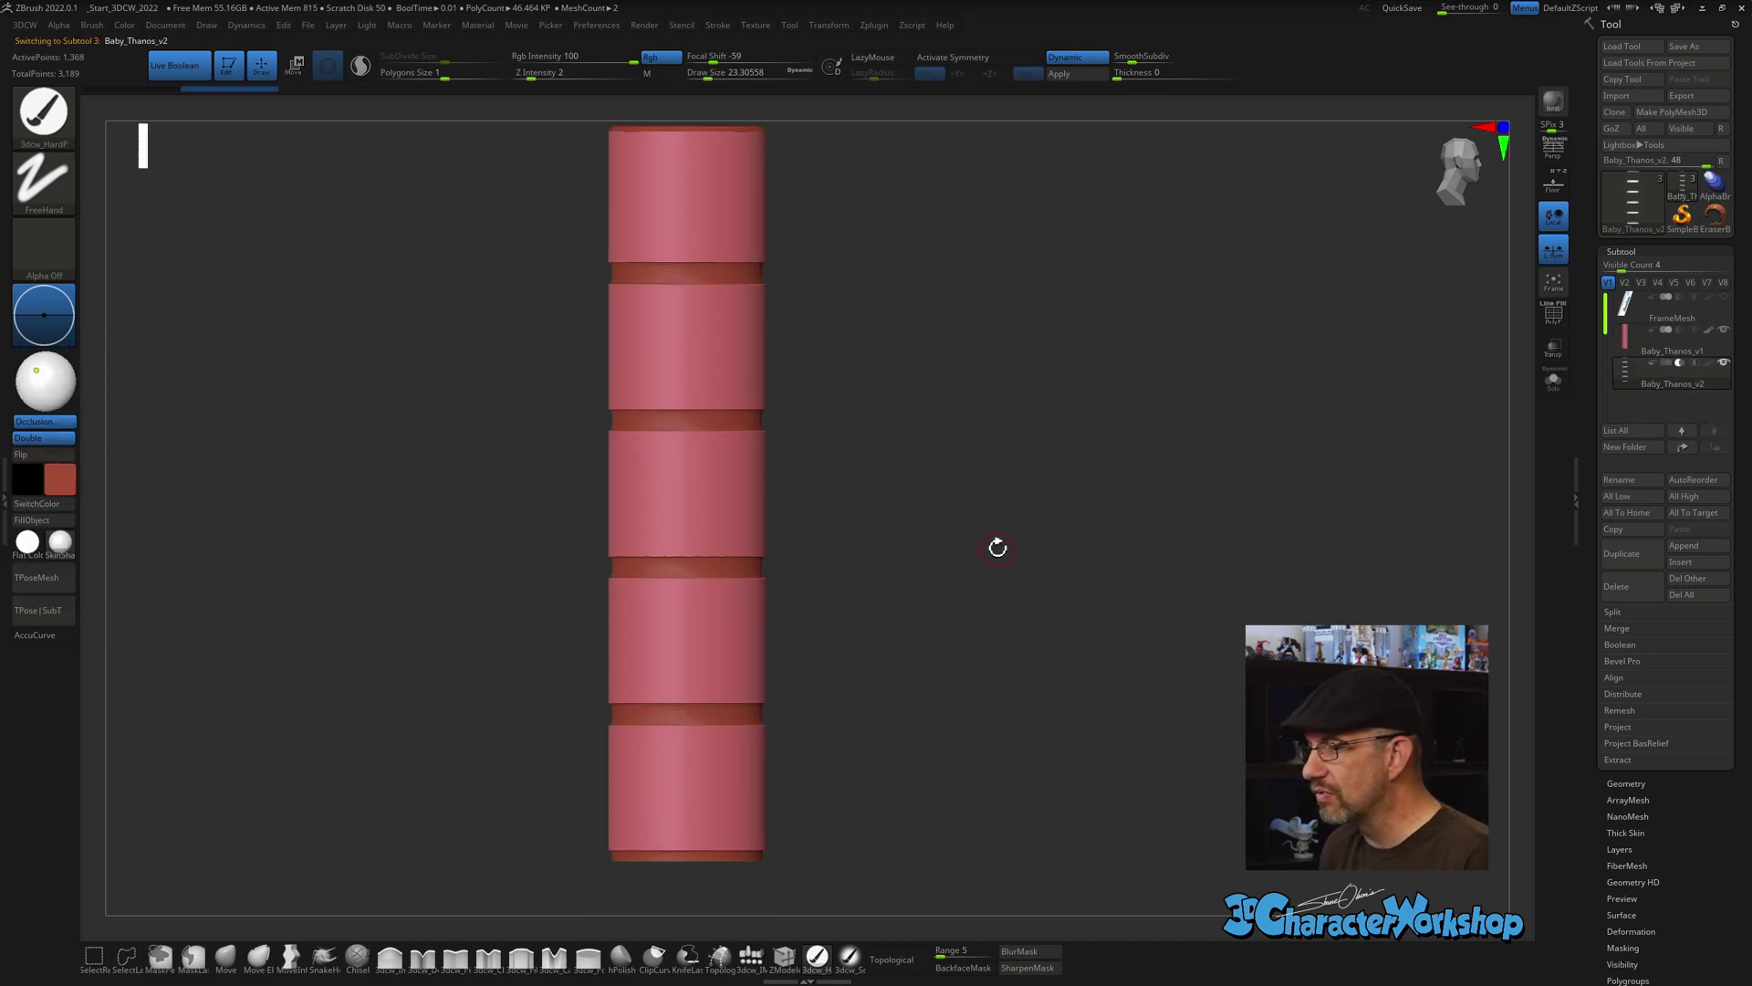
Change the main colour to a deep blue-violet for the strap subtool and inspect the coloured grooves around the cylinder.
click(61, 478)
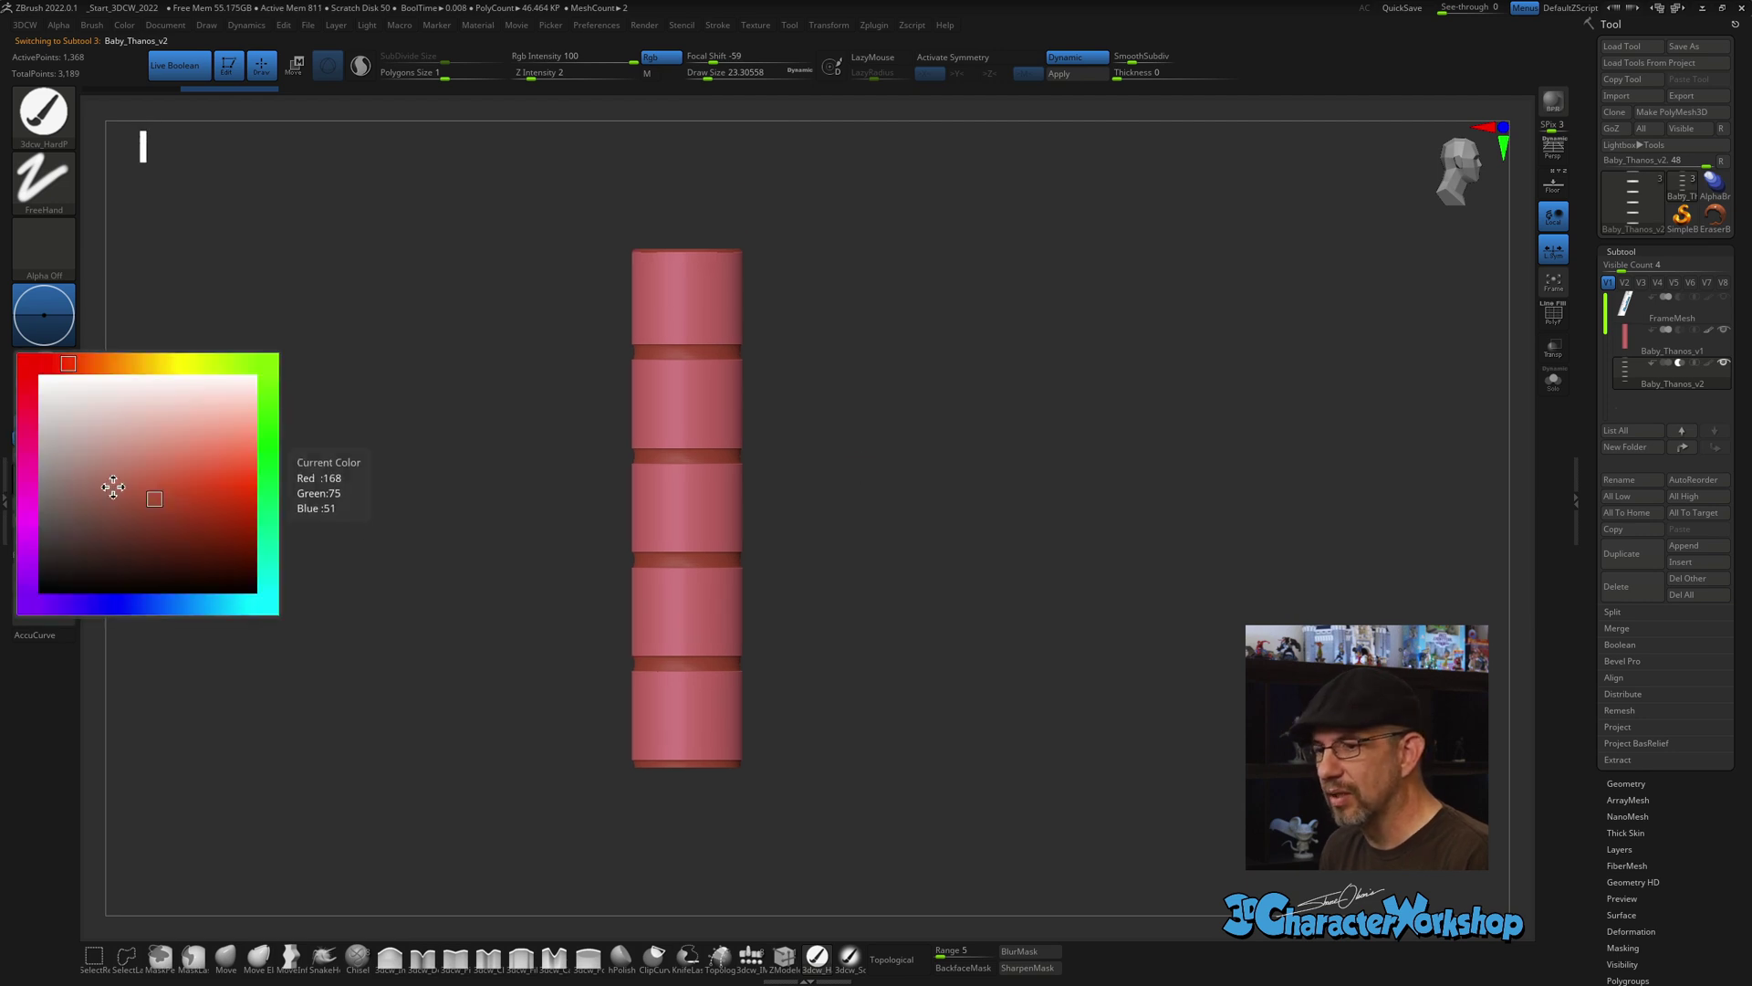
click(49, 606)
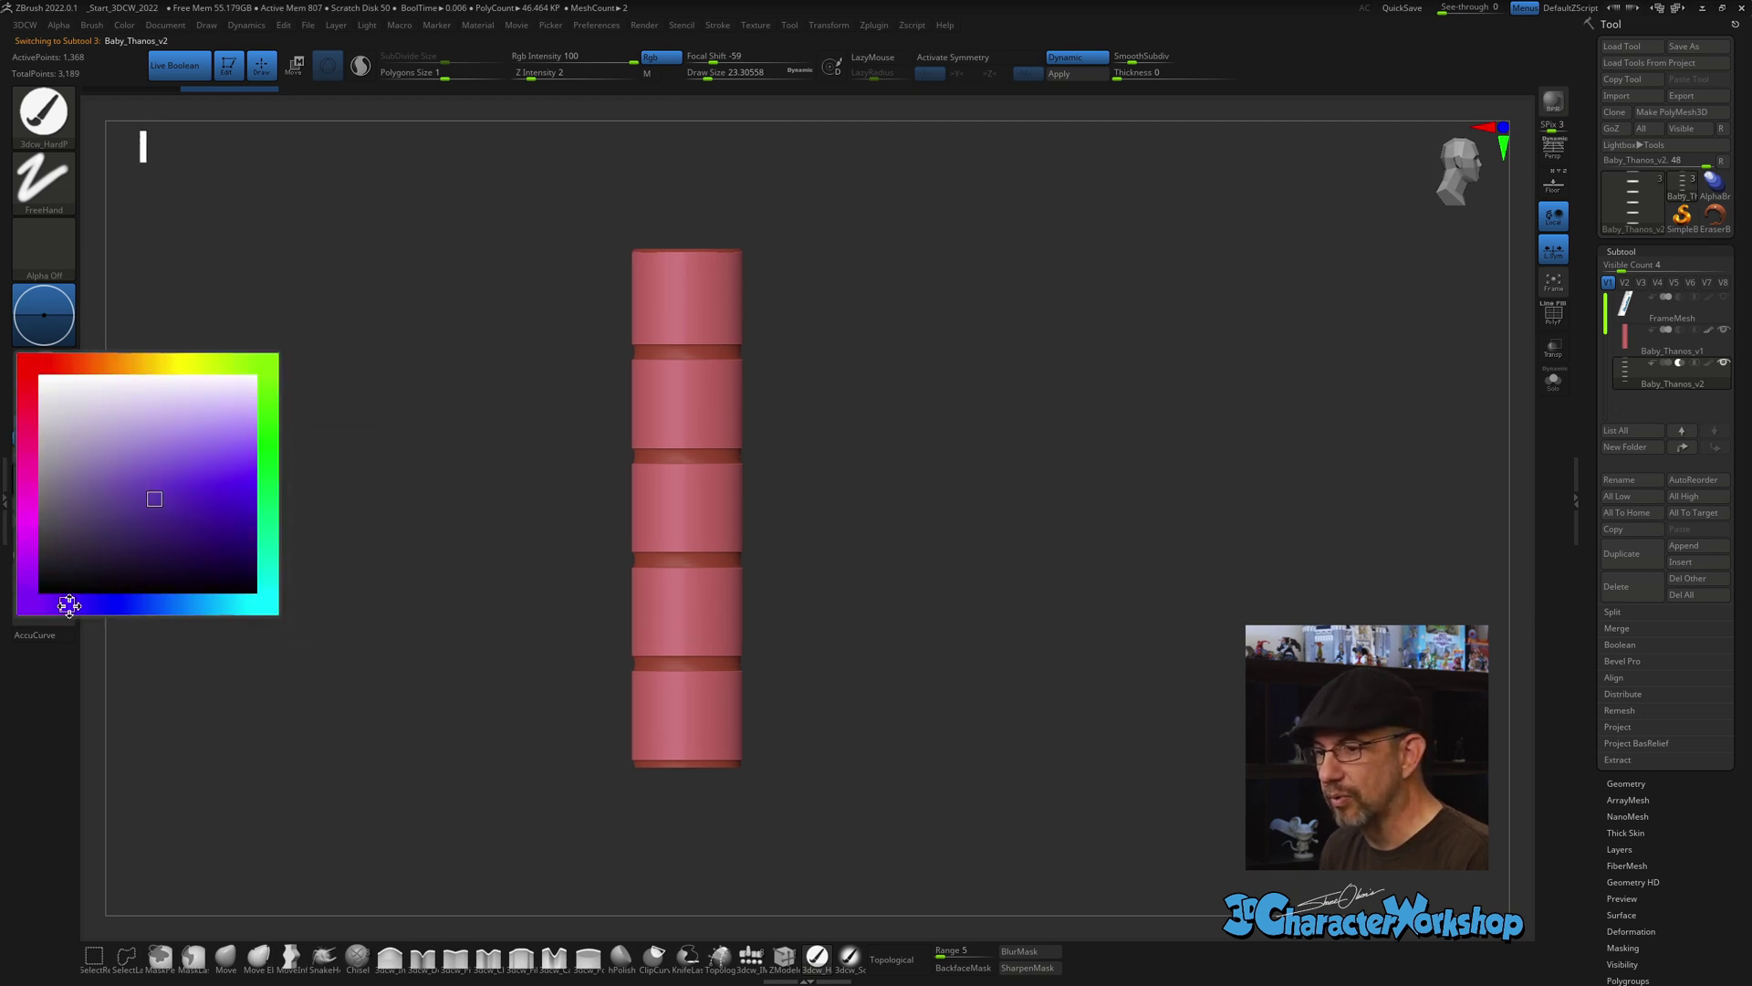
click(183, 491)
drag(441, 477, 446, 474)
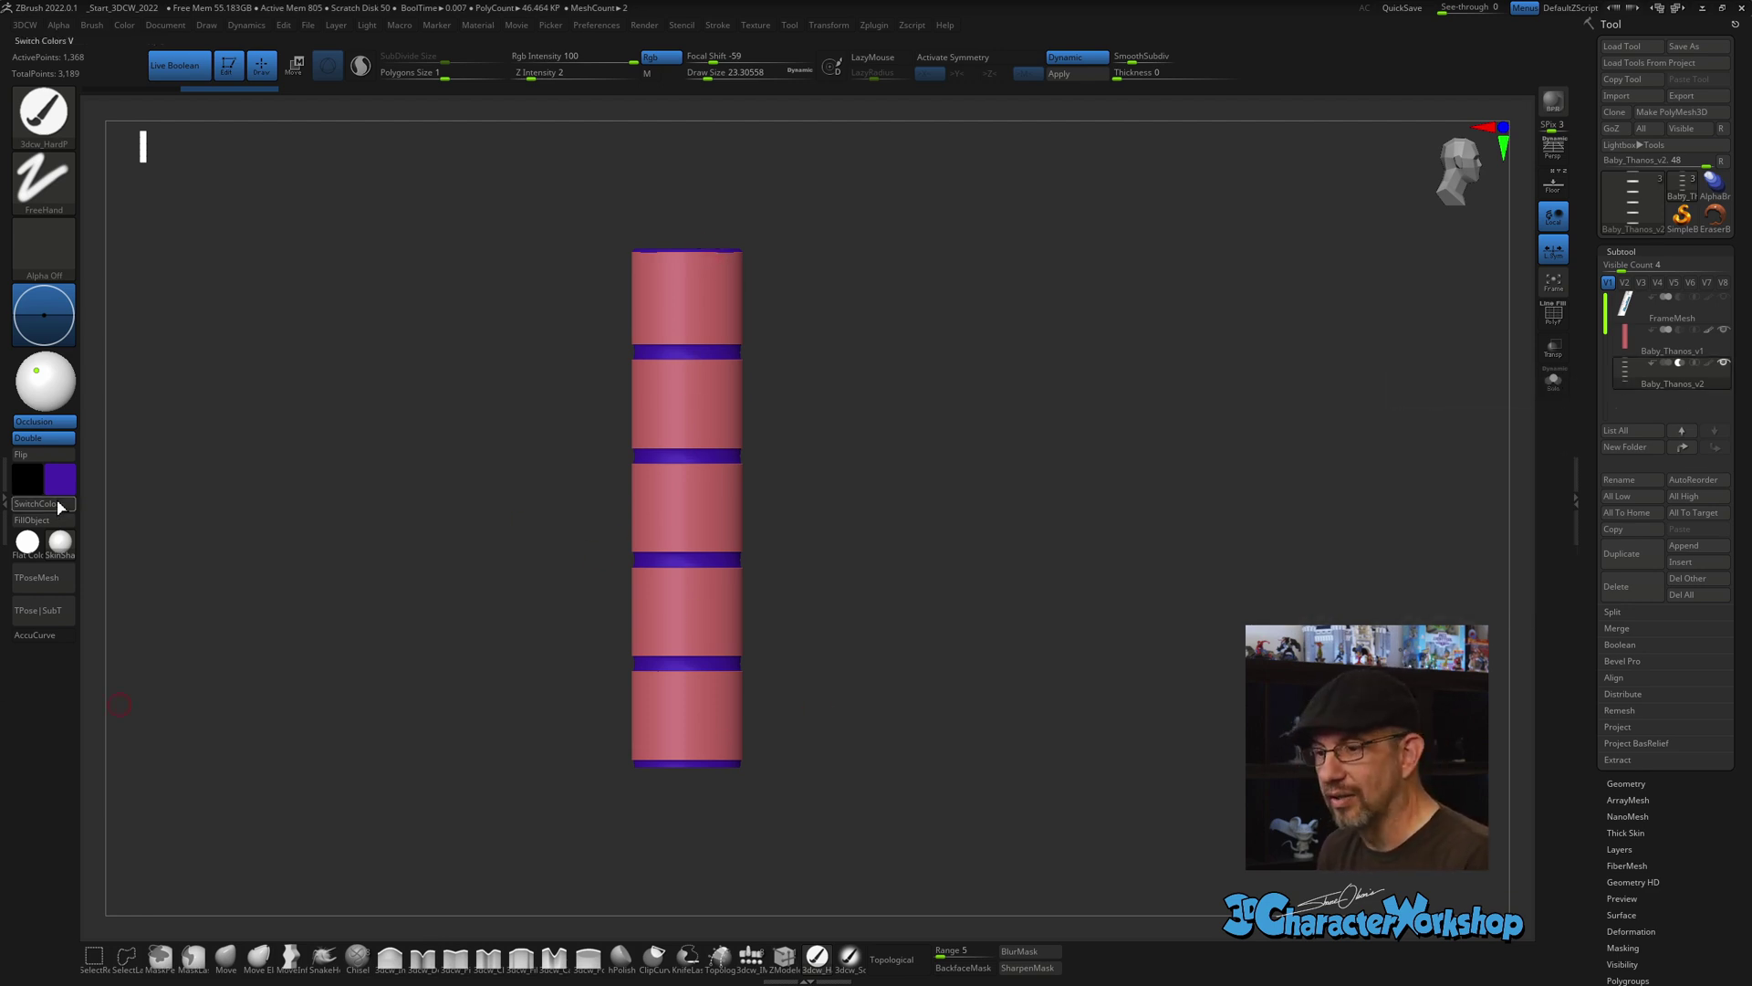
ctrl+right_drag(846, 490, 845, 548)
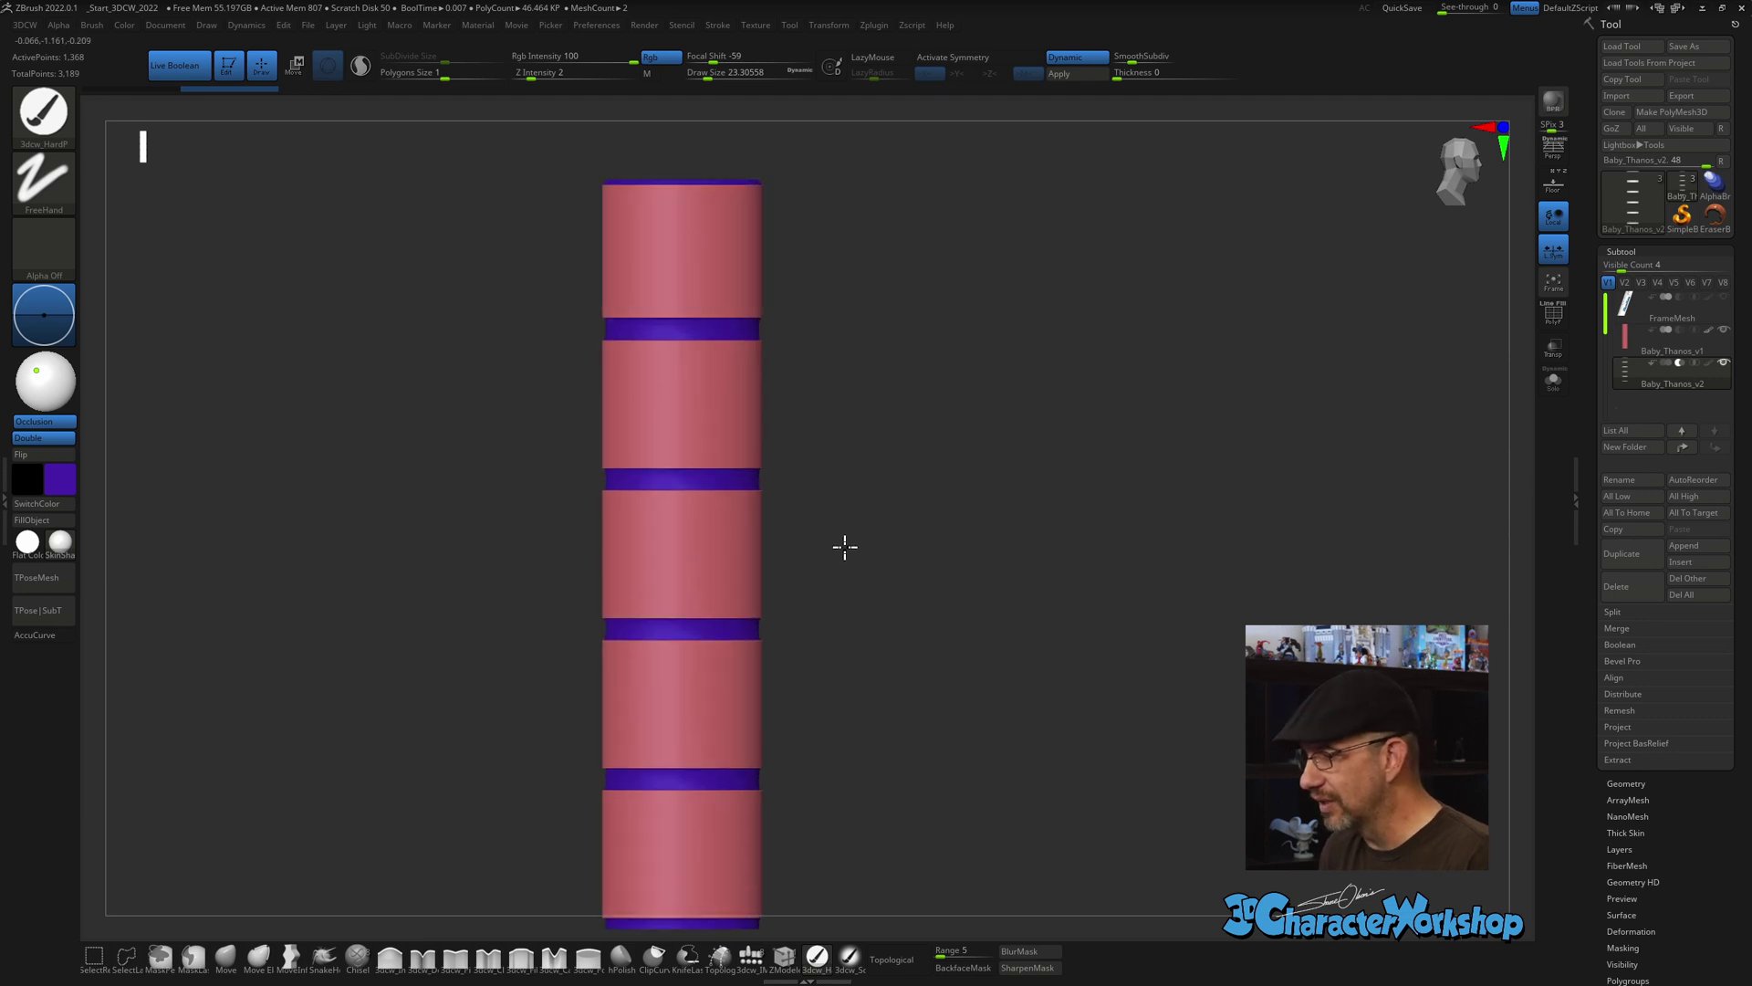
drag(840, 480, 843, 437)
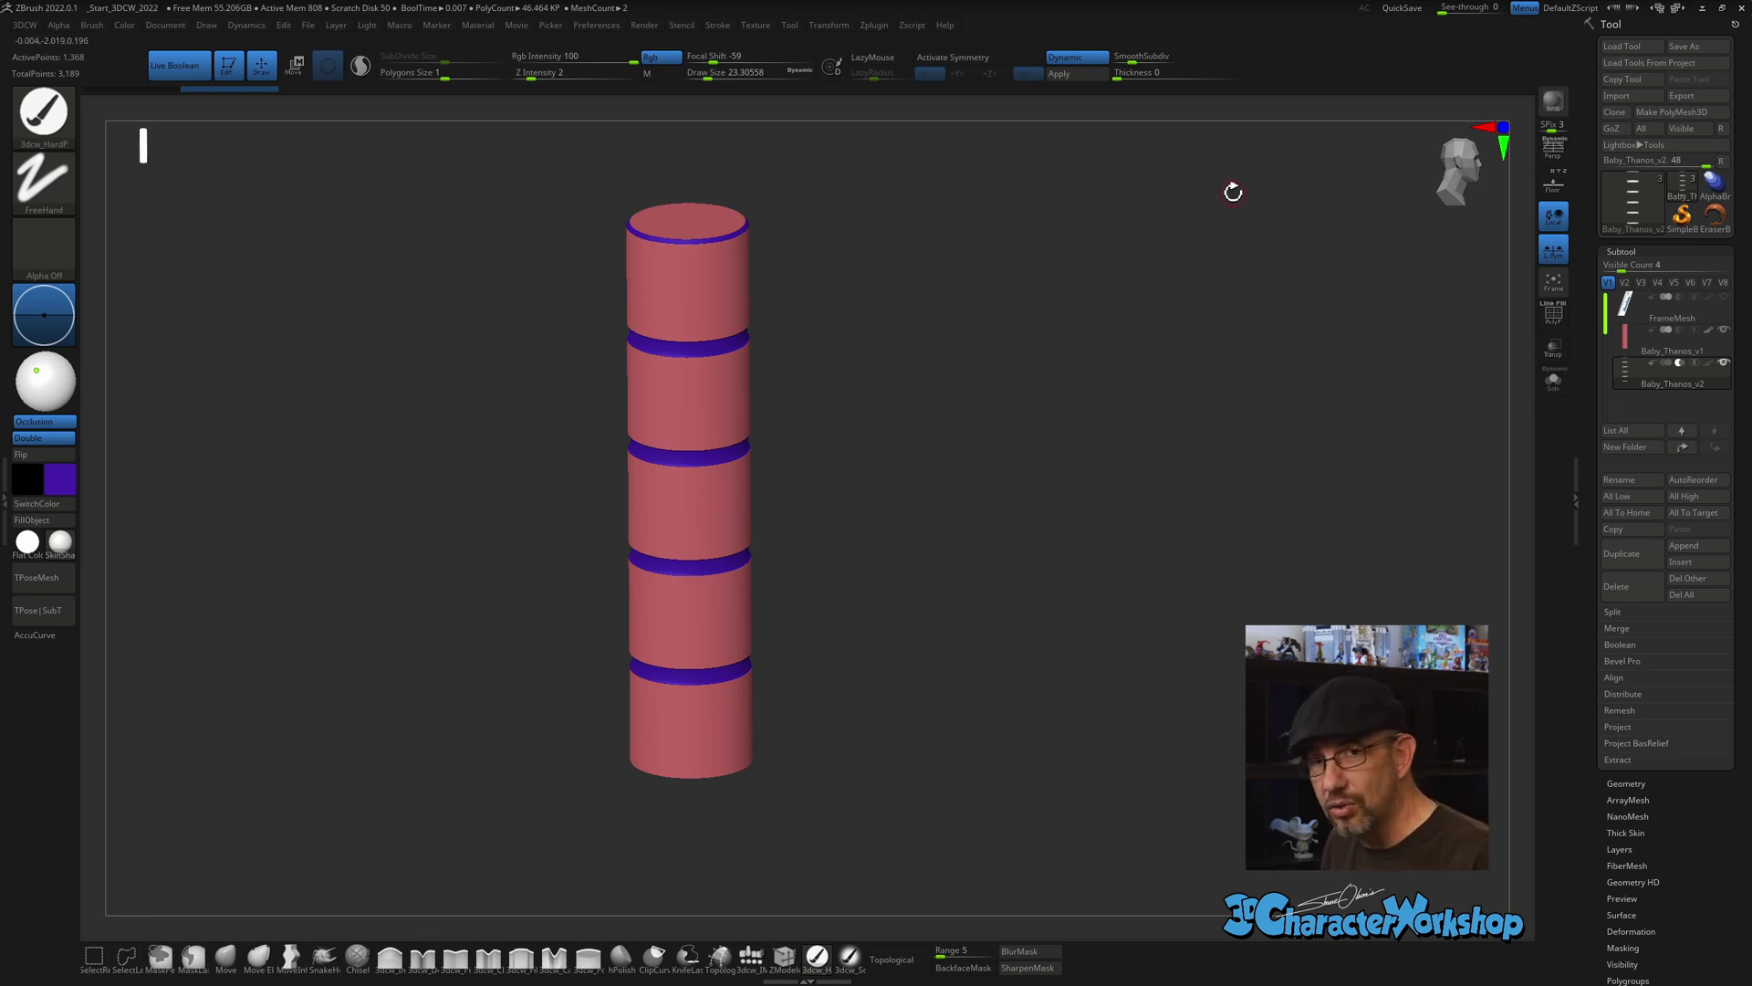
mouse_move(1620, 388)
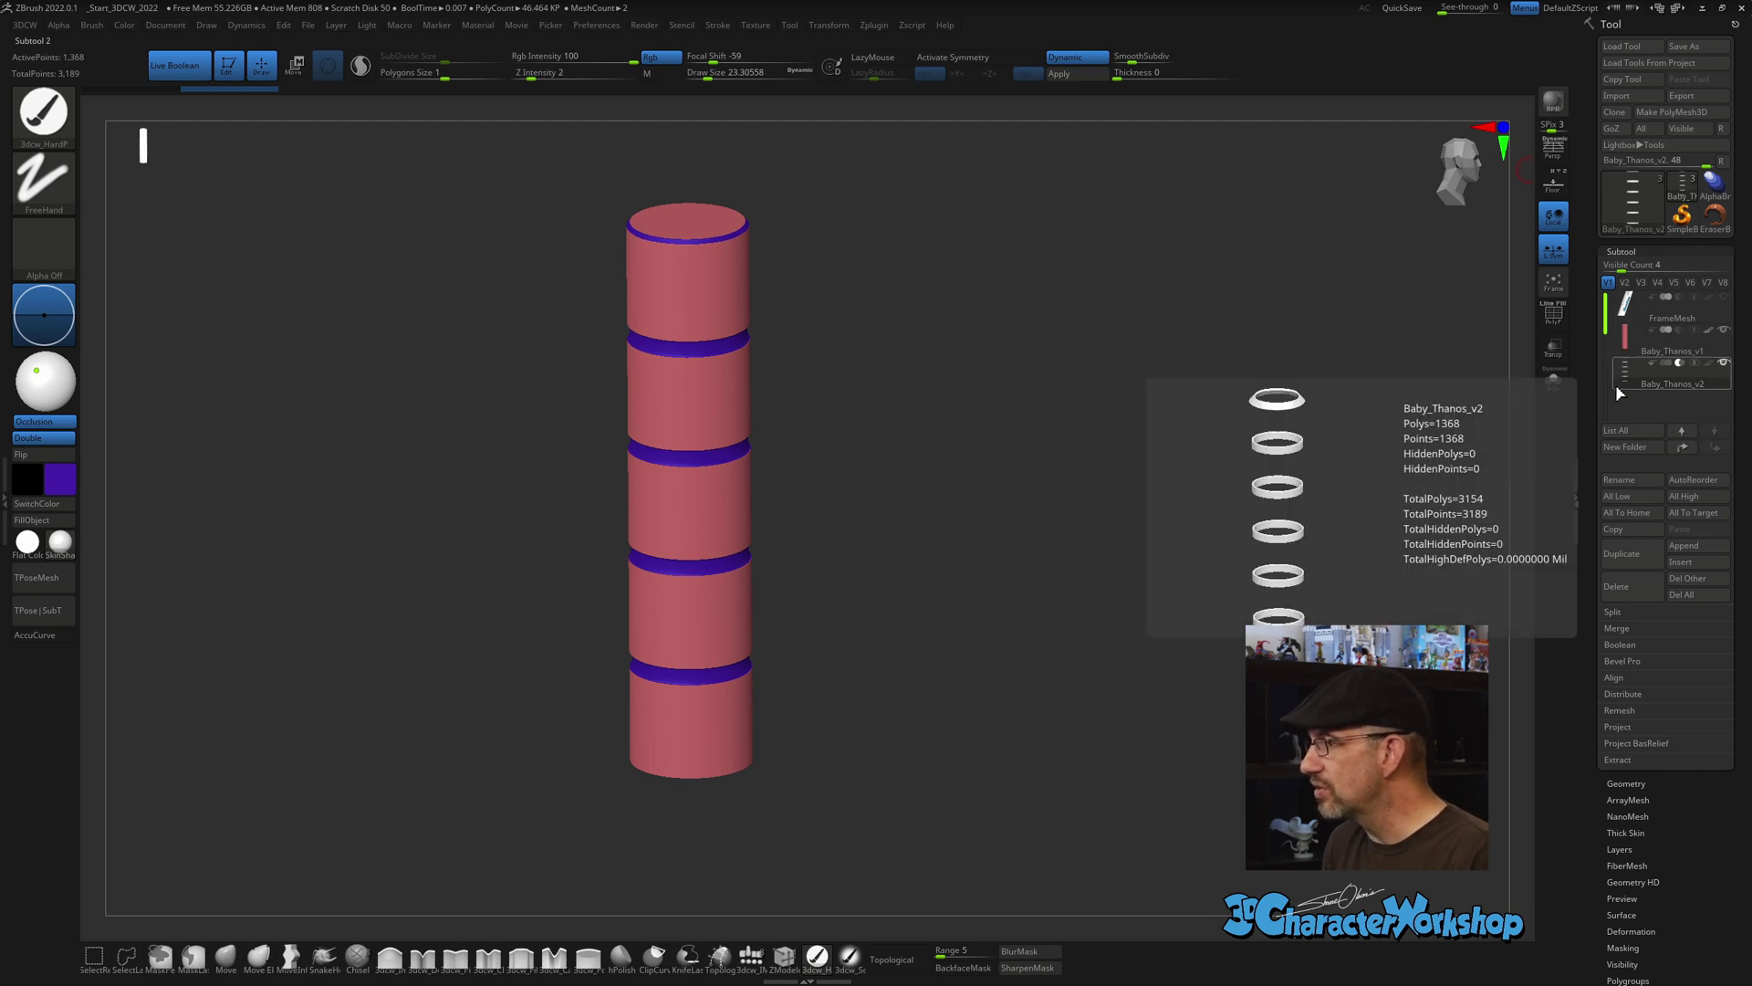